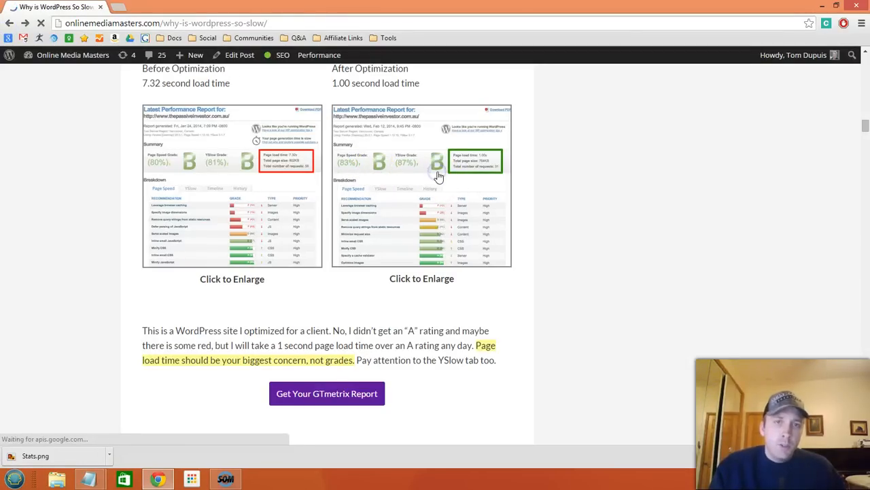
- View the enlarged After Optimization performance report, and return to the beginning of the WordPress speed article
left_click(438, 177)
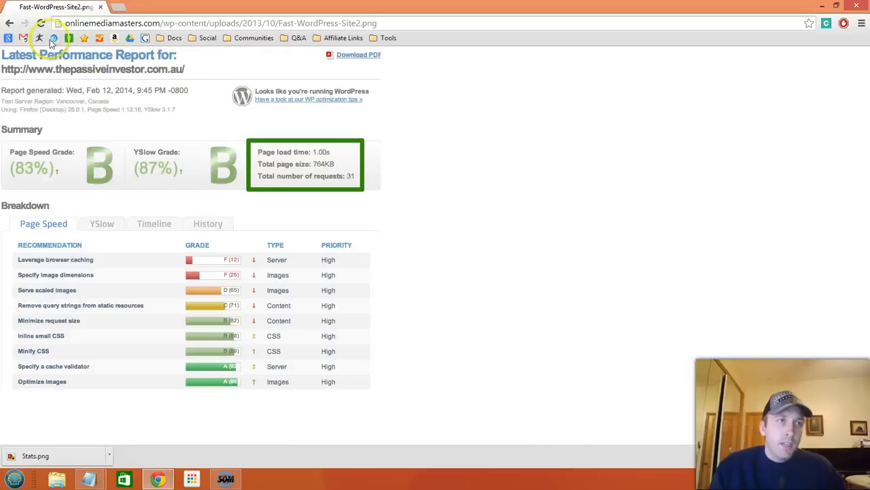
left_click(9, 23)
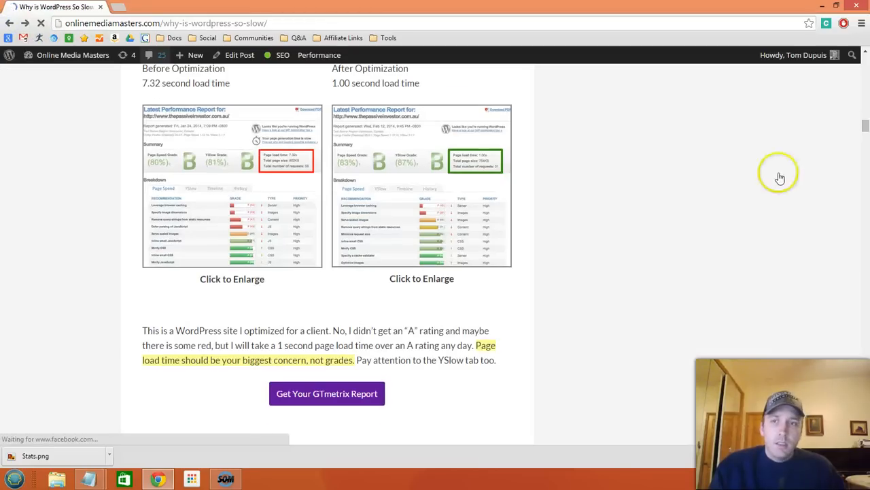
left_click_drag(865, 126, 862, 62)
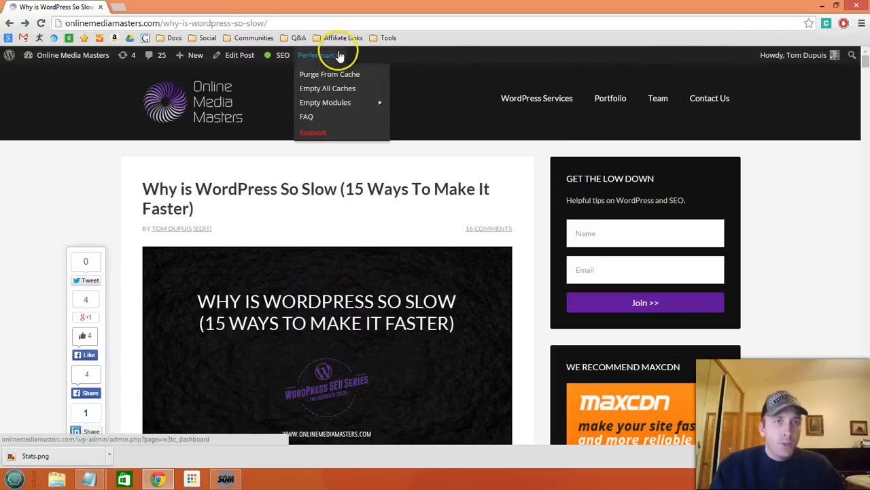
- Look through the article's linked list of speed tips and its "What You'll Need" tool table
left_click(155, 23)
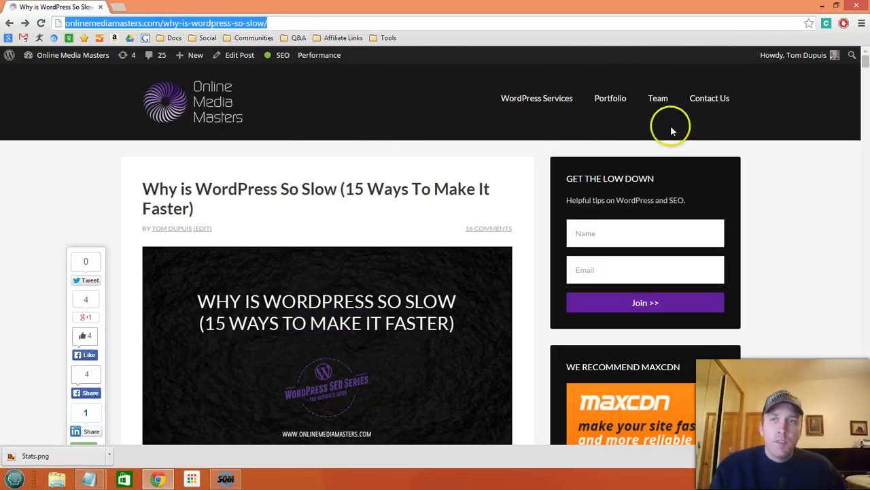
left_click_drag(864, 61, 862, 77)
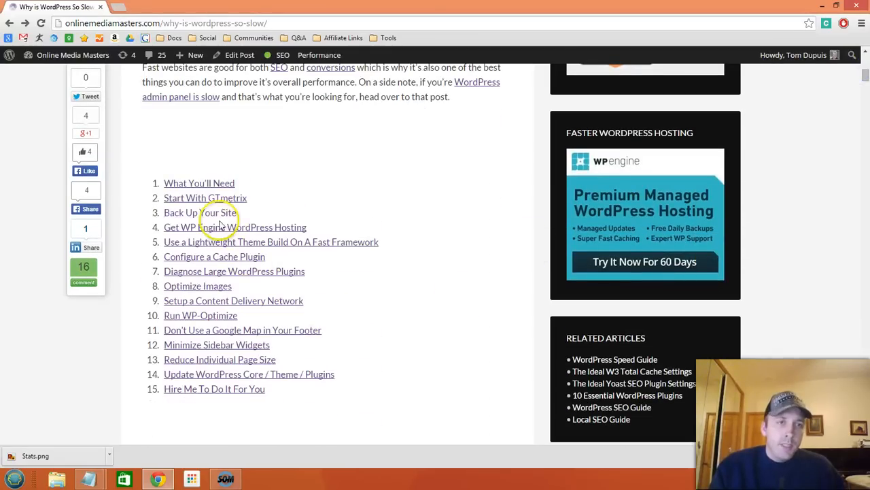
left_click_drag(864, 77, 863, 88)
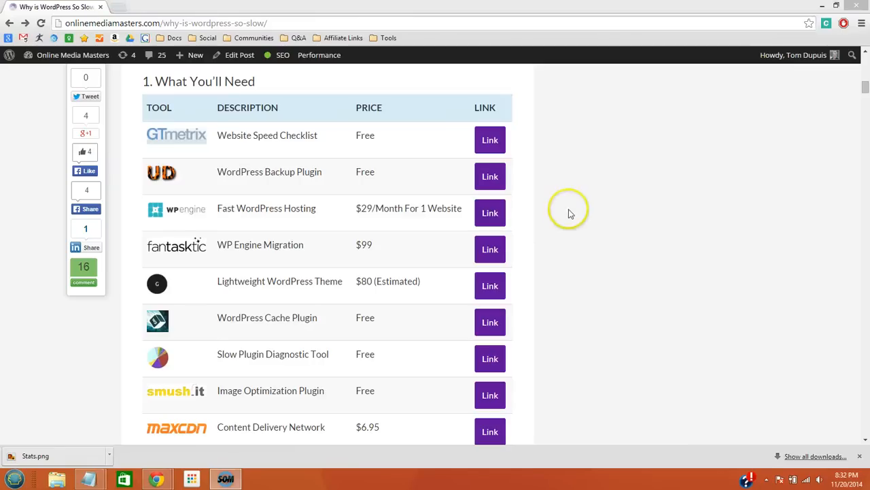
- Open GTmetrix from the article's tool table, and copy the onlinemediamasters.com homepage address from a separate tab
left_click(491, 143)
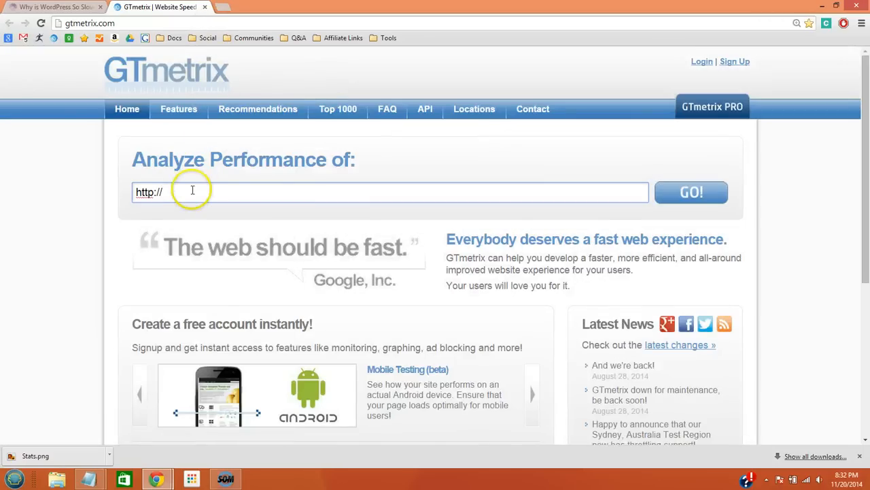
left_click(222, 8)
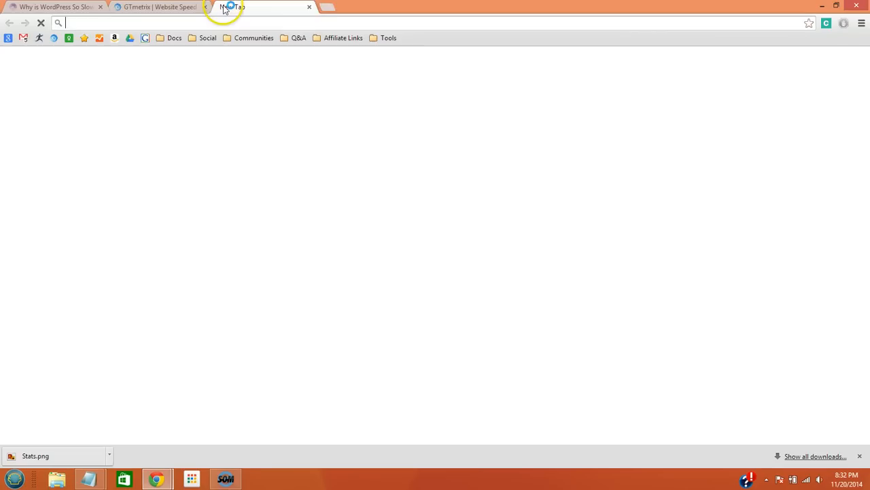
type("onl")
key("Return")
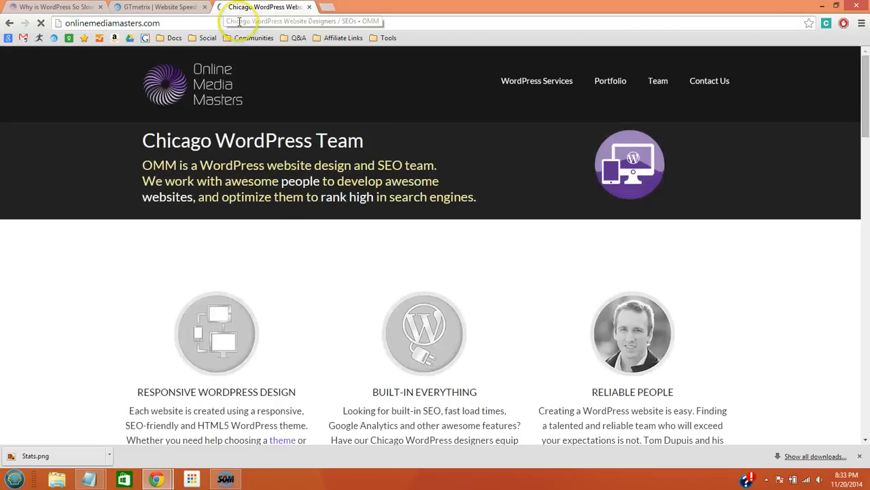
left_click(241, 24)
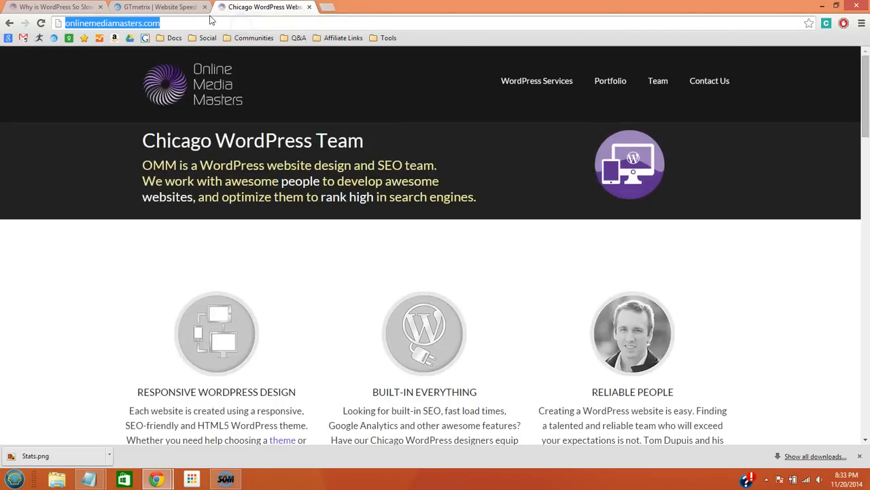
key("ctrl+c")
key("ctrl+Page_Up")
left_click(332, 200)
key("ctrl+v")
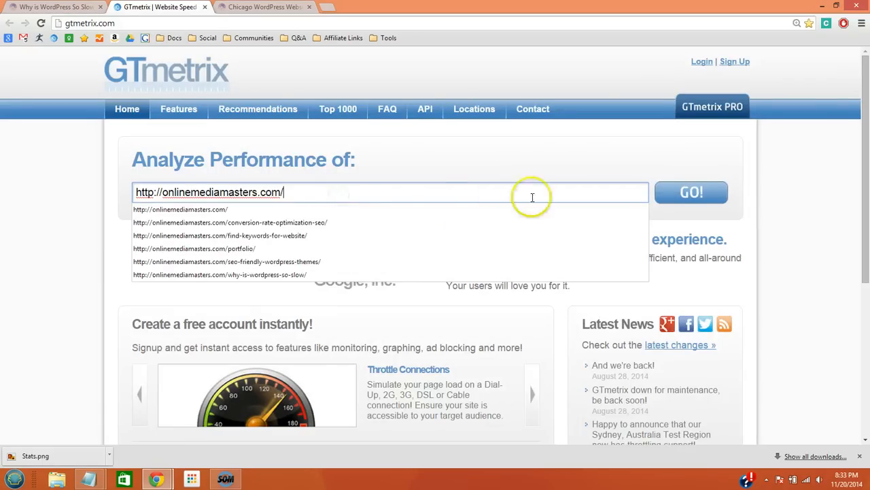
left_click(699, 200)
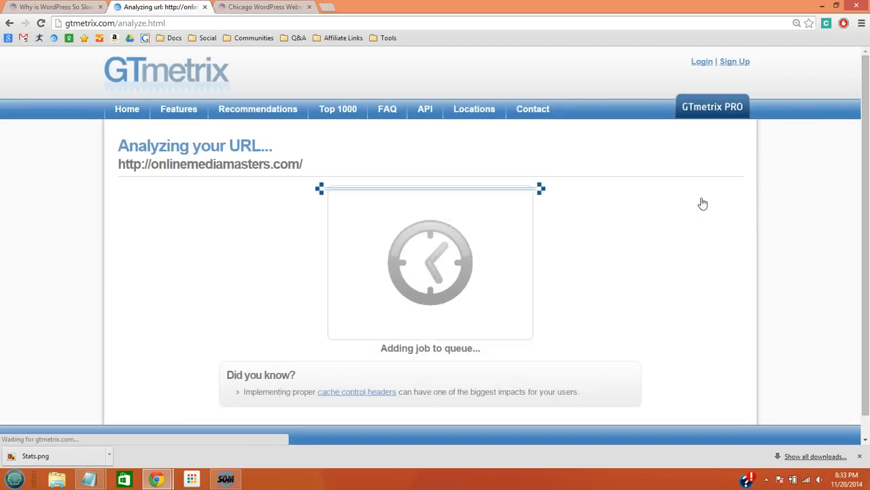
- Examine the GTmetrix report's summary, page load time, Page Speed recommendations and YSlow recommendations
left_click_drag(864, 108, 863, 111)
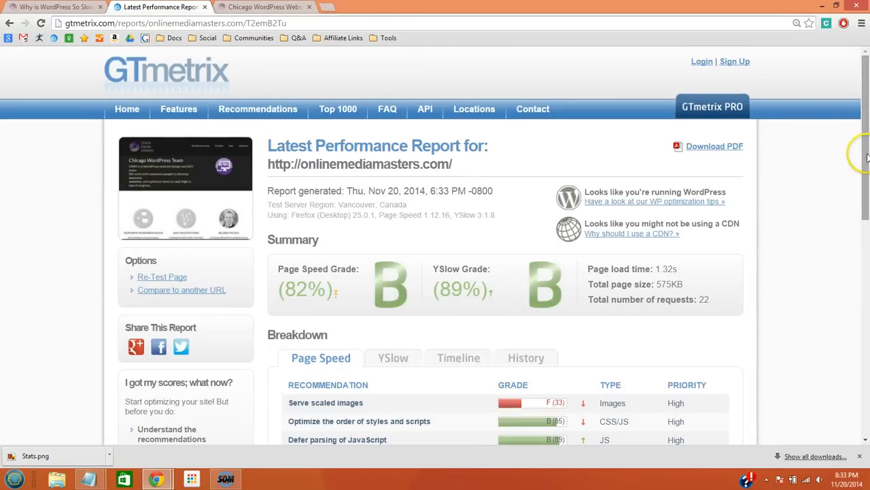
left_click_drag(865, 150, 861, 196)
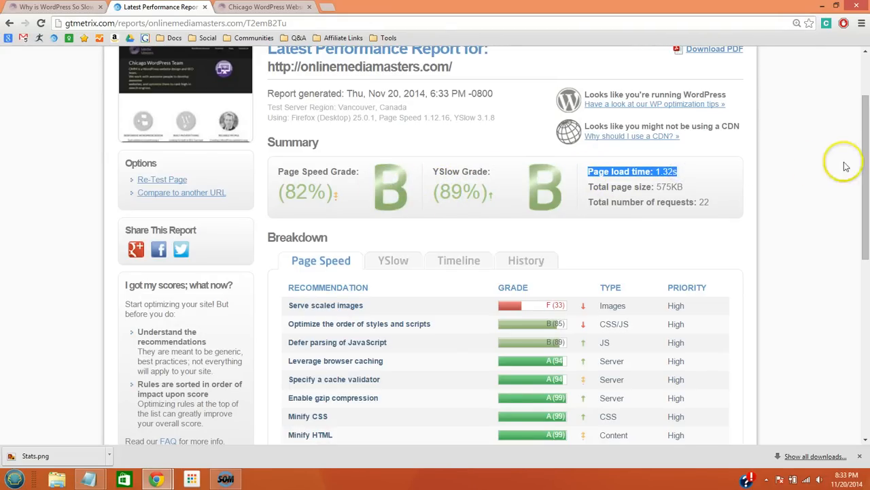
left_click_drag(865, 163, 866, 195)
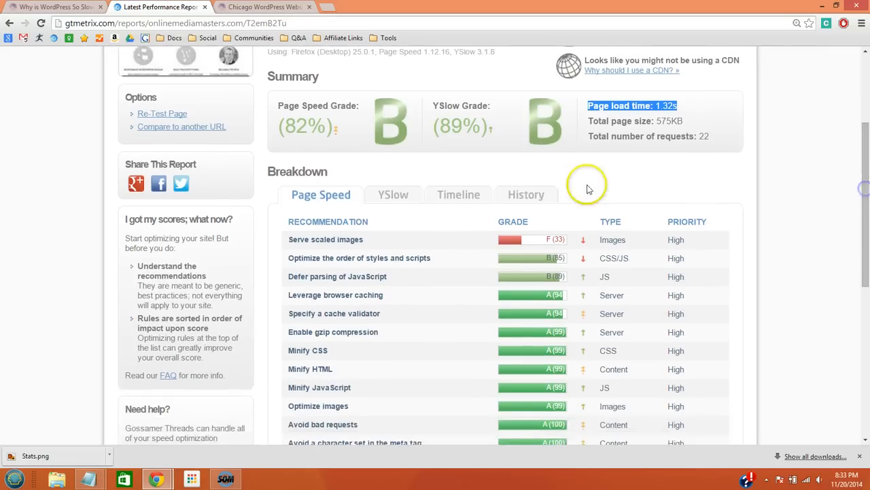
left_click(393, 200)
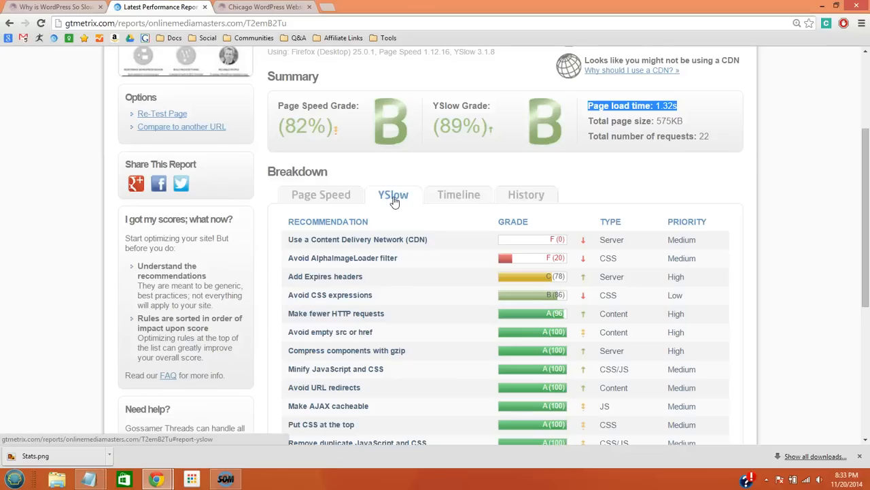
left_click(389, 196)
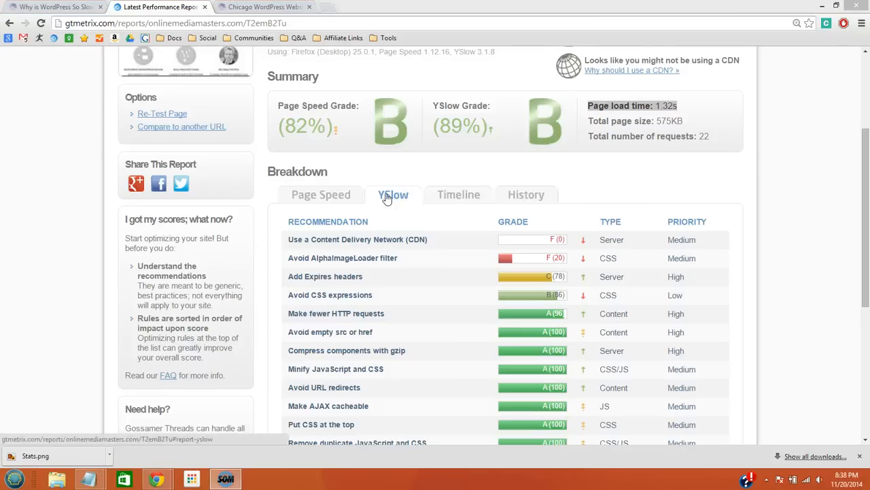
- Open the site's WordPress admin at onlinemediamasters.com/wp-admin/post.php in a new tab
left_click(58, 7)
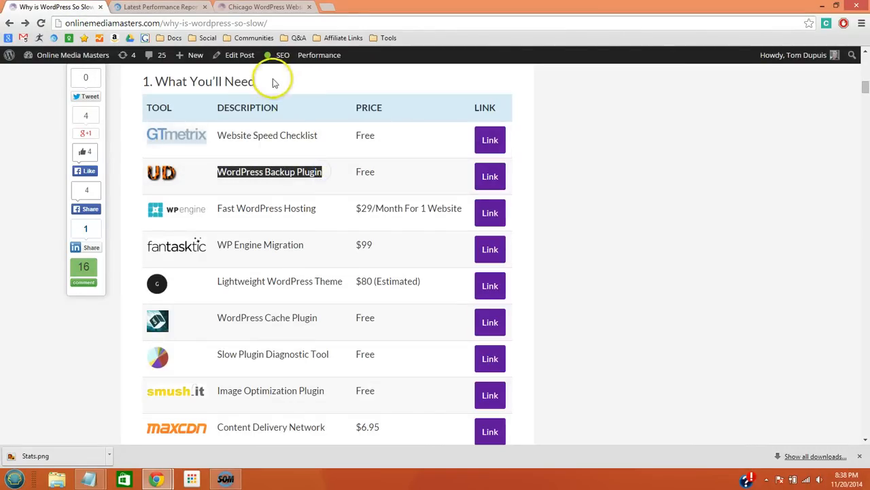
left_click(333, 7)
type("onlinemediamasters.com")
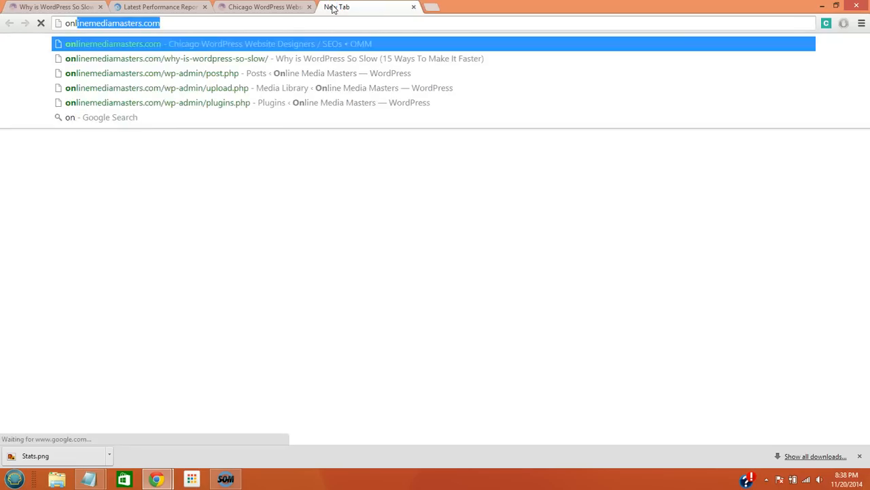
key("Down")
key("Down")
key("Return")
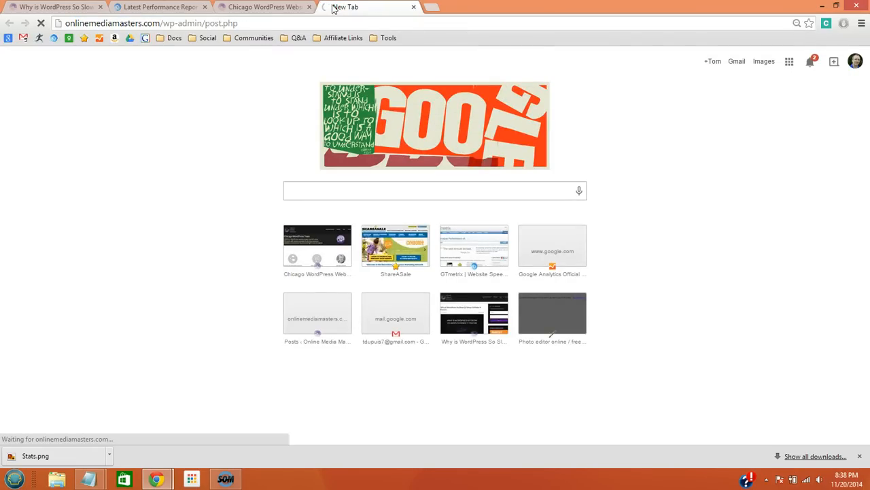
- Open the WordPress Backup Plugin link from the article's tool table and copy the plugin title "UpdraftPlus Backup and Restoration"
left_click(57, 8)
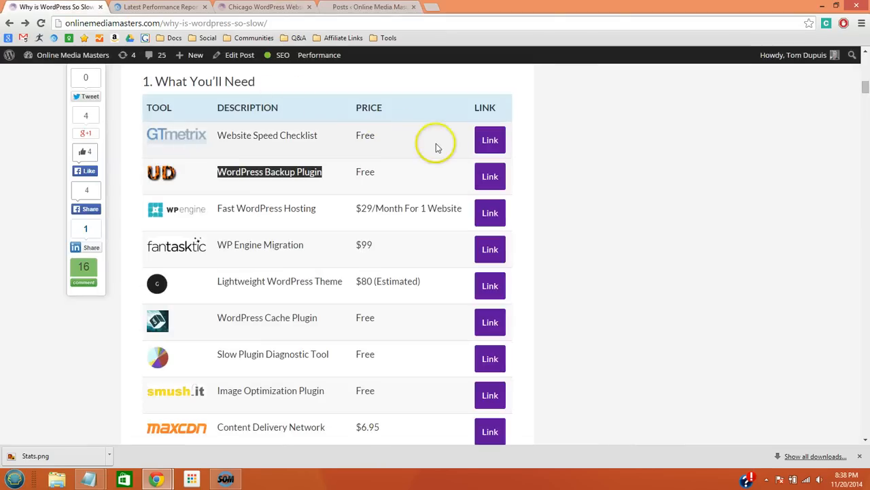
left_click(490, 177)
left_click_drag(303, 248, 506, 251)
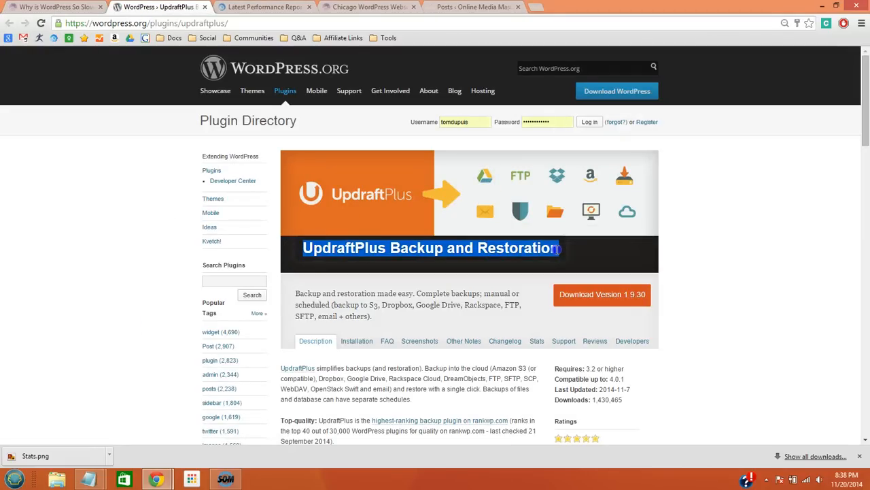
- Search for "UpdraftPlus Backup and Restoration" on the WordPress admin's Add Plugins page
left_click(453, 4)
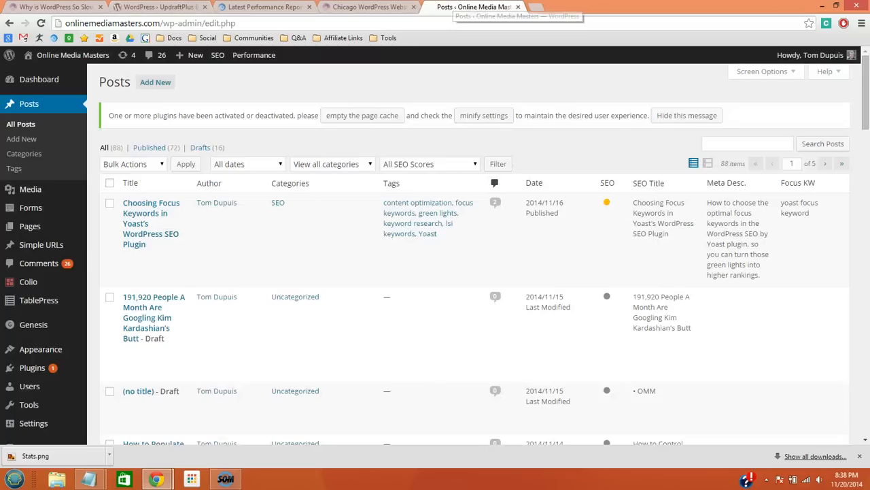
scroll(202, 267, "down", 2)
mouse_move(60, 279)
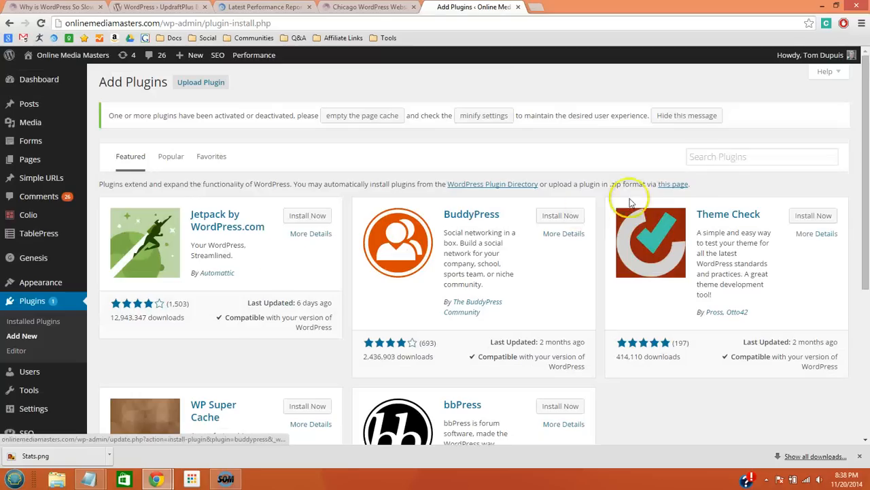
left_click(718, 155)
key("ctrl+v")
key("Return")
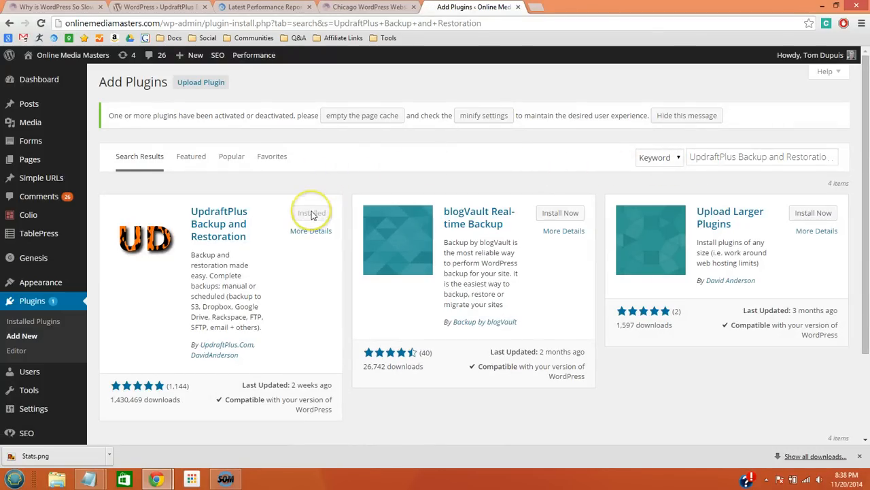
- Open the UpdraftPlus Backups page in the WordPress admin and show its backup configuration settings
scroll(313, 215, "down", 3)
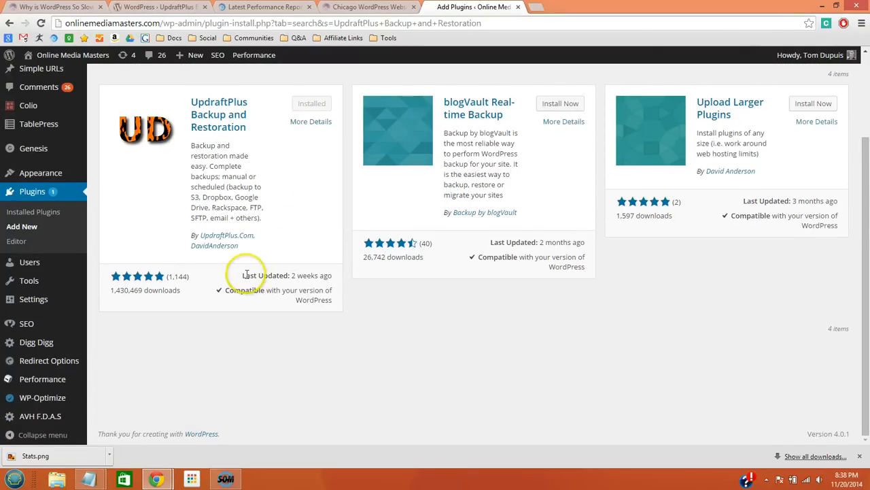
mouse_move(64, 306)
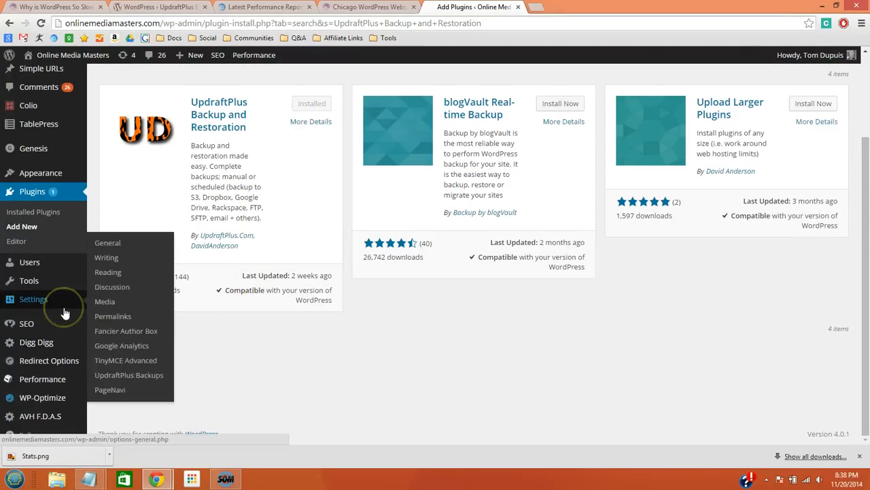
left_click(136, 374)
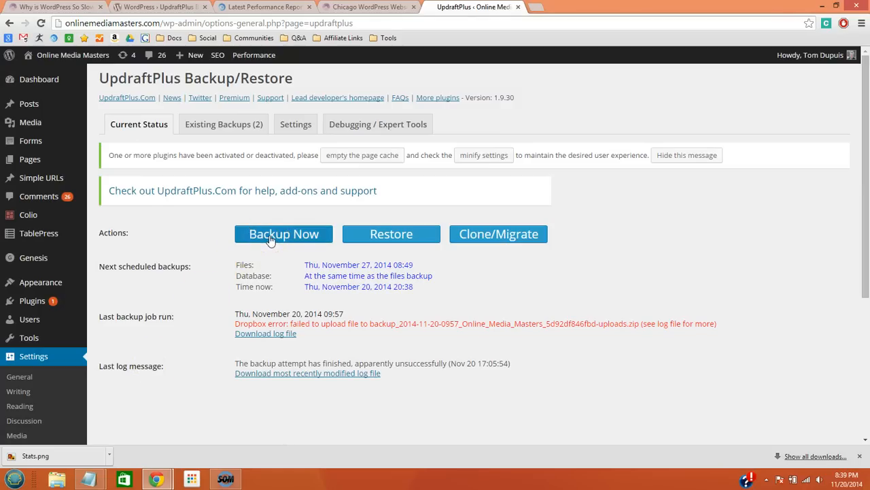
left_click(294, 131)
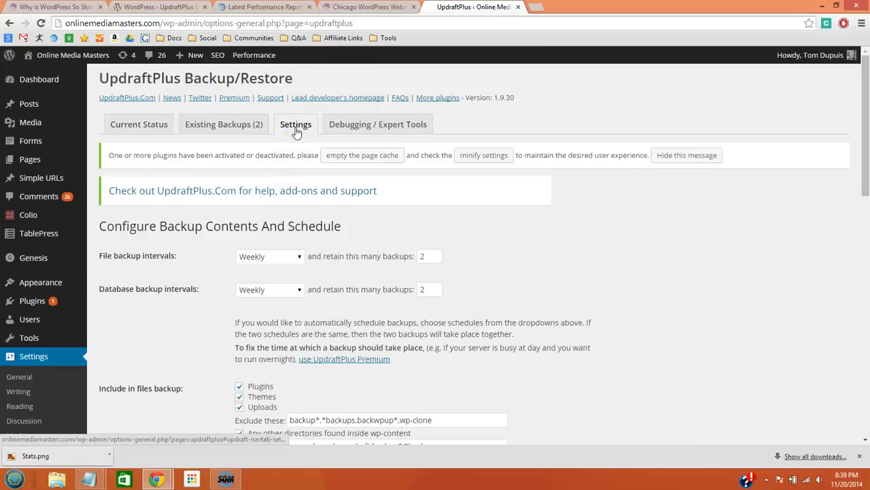
- Examine the file backup interval choices and the plugins, themes and uploads options included in the files backup
left_click(283, 258)
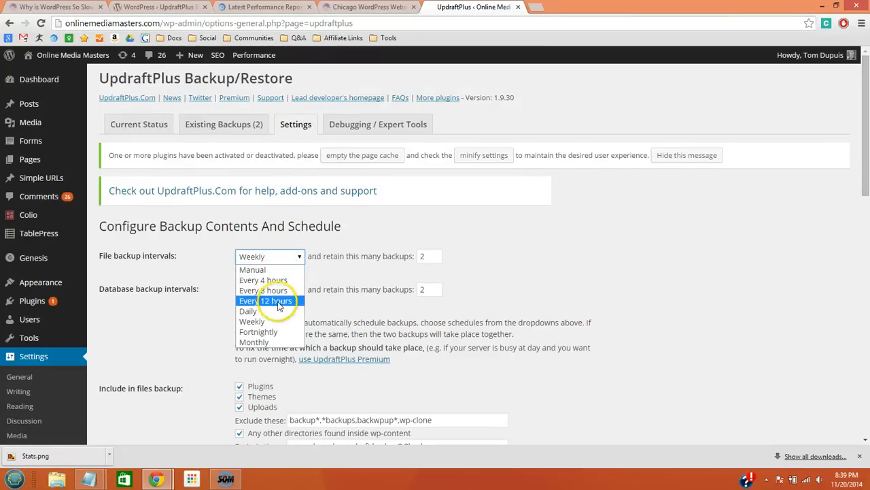
left_click(512, 262)
scroll(512, 262, "down", 1)
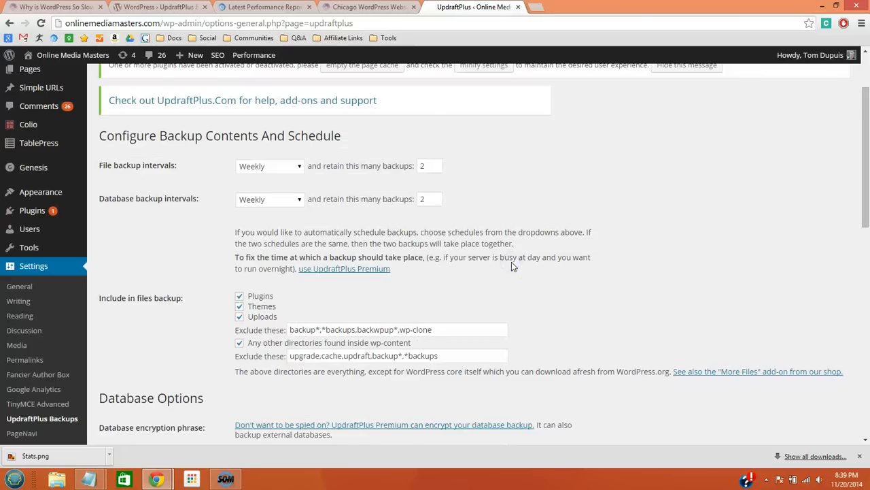
scroll(408, 251, "down", 1)
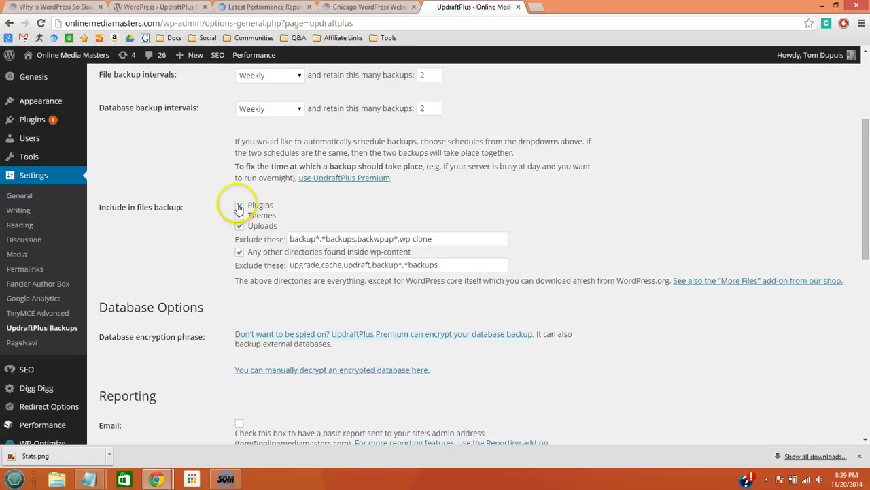
left_click(239, 225)
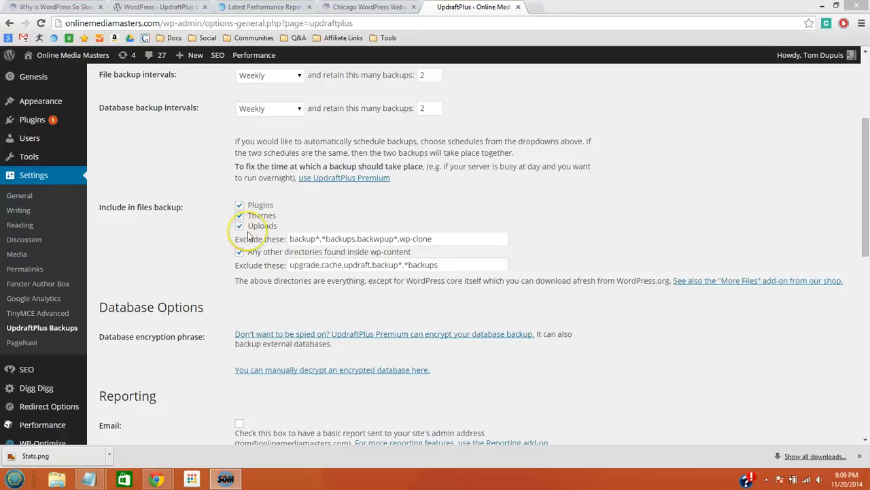
- Close the UpdraftPlus settings page and the Online Media Masters homepage
left_click(517, 8)
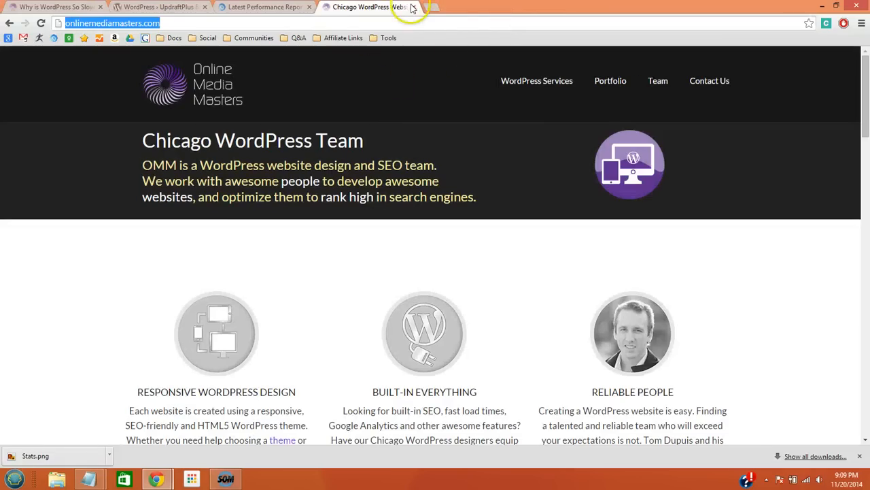
left_click(412, 8)
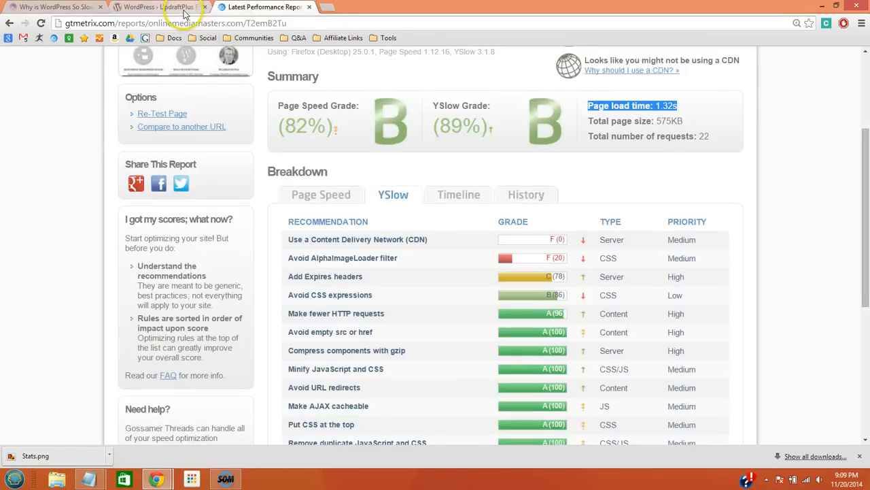
- Close the UpdraftPlus plugin page and return to the article's tools table, highlighting the hosting, migration and theme rows
left_click(204, 8)
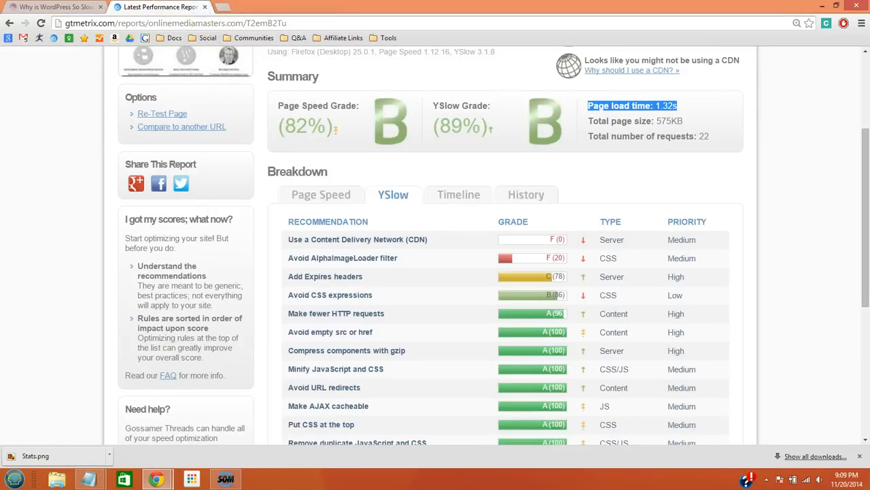
left_click(65, 7)
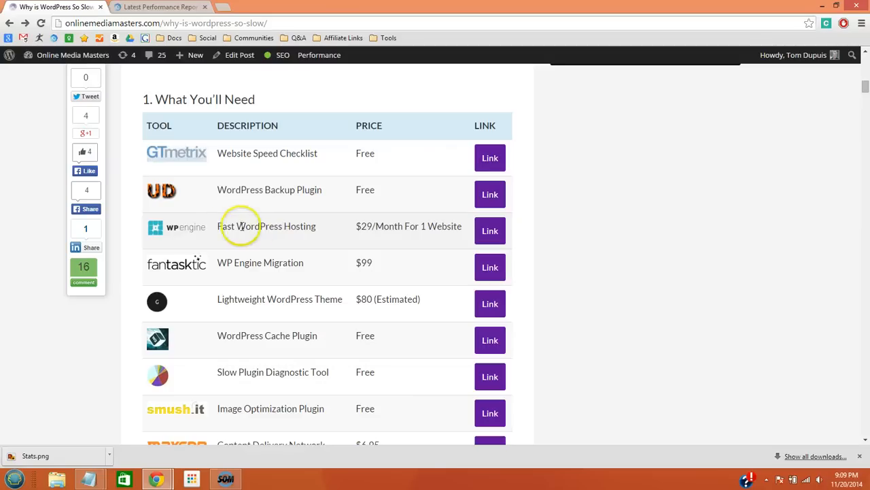
left_click_drag(220, 227, 379, 309)
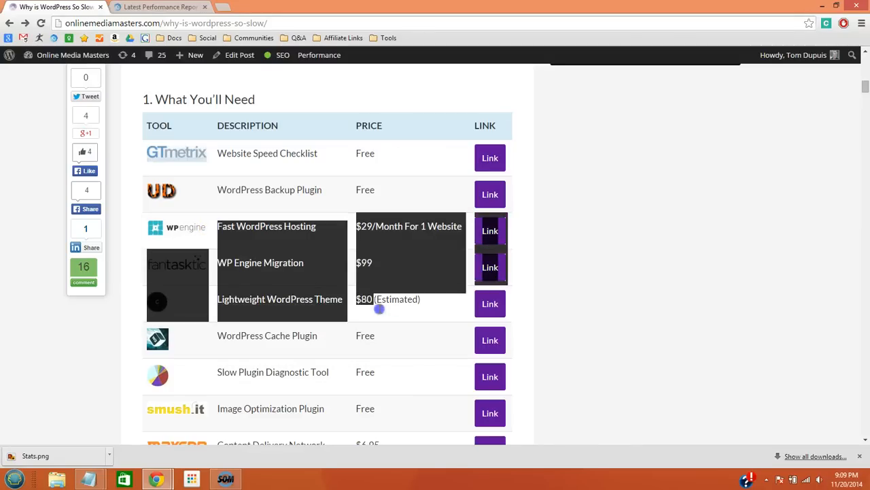
left_click(425, 306)
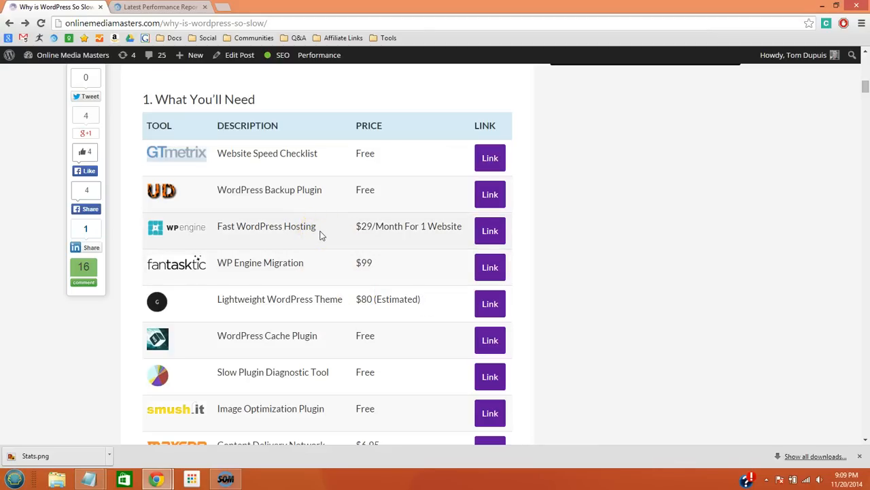
- View the article's "4. Get WP Engine WordPress Hosting" section and go back to the "1. What You'll Need" table
left_click_drag(864, 88, 865, 149)
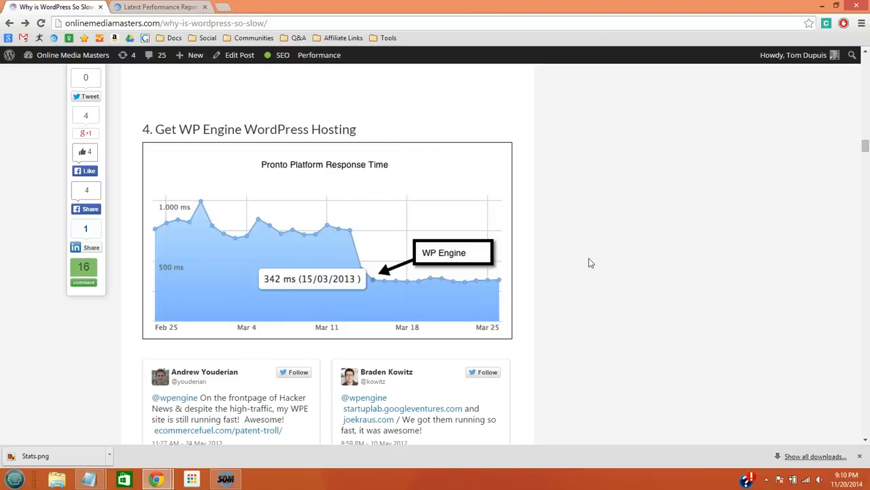
left_click(865, 148)
left_click_drag(866, 148, 866, 86)
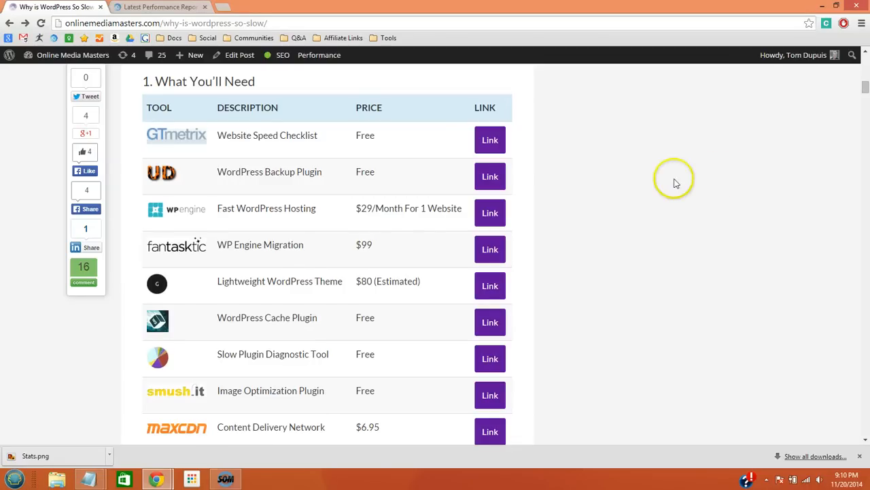
- Open the Fast WordPress Hosting link and examine what WP Engine's Personal and Enterprise plans include
left_click(490, 214)
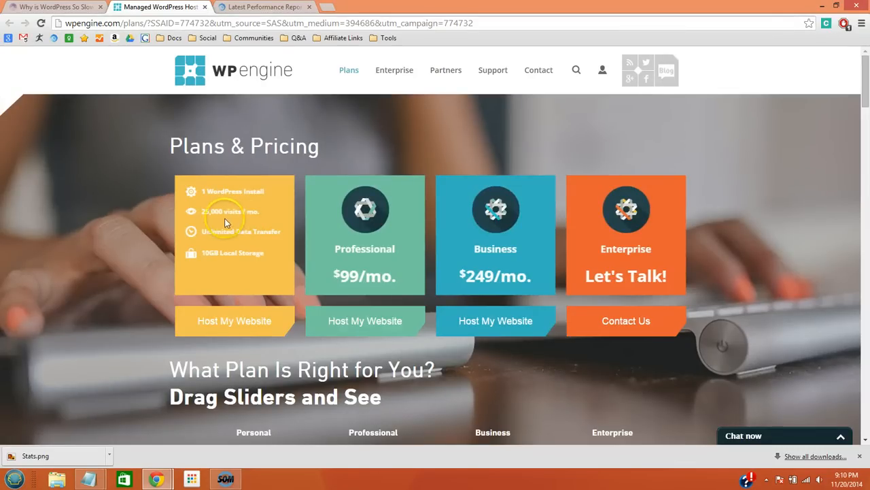
left_click(203, 211)
left_click_drag(203, 212, 263, 212)
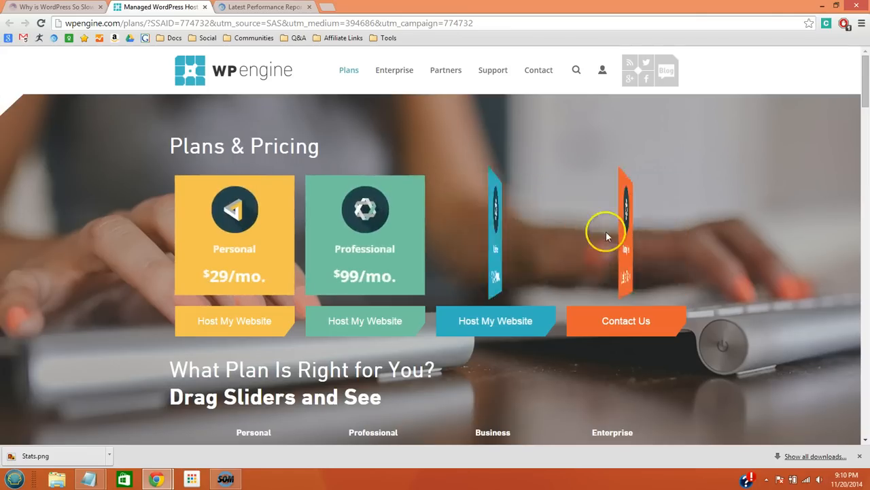
mouse_move(610, 232)
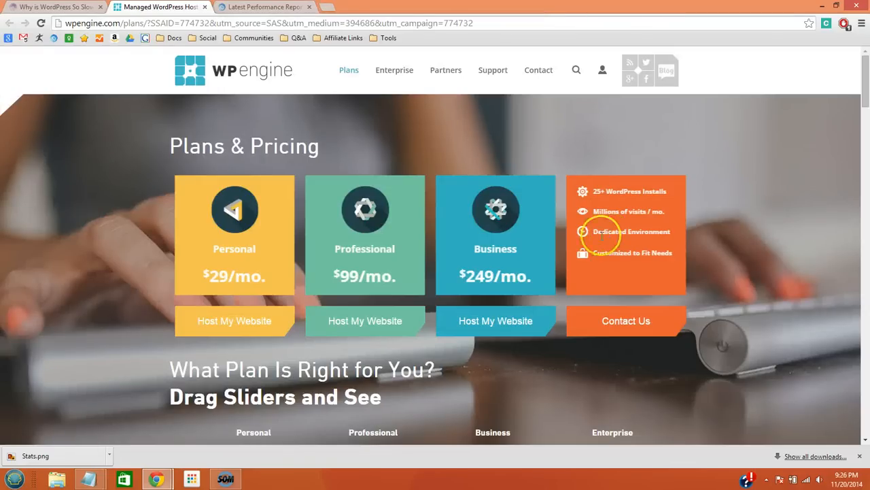
- Open the article's WP Engine Migration link, submit onlinemediamasters.com for migration on Fantasktic and view the migration type choices
left_click(35, 9)
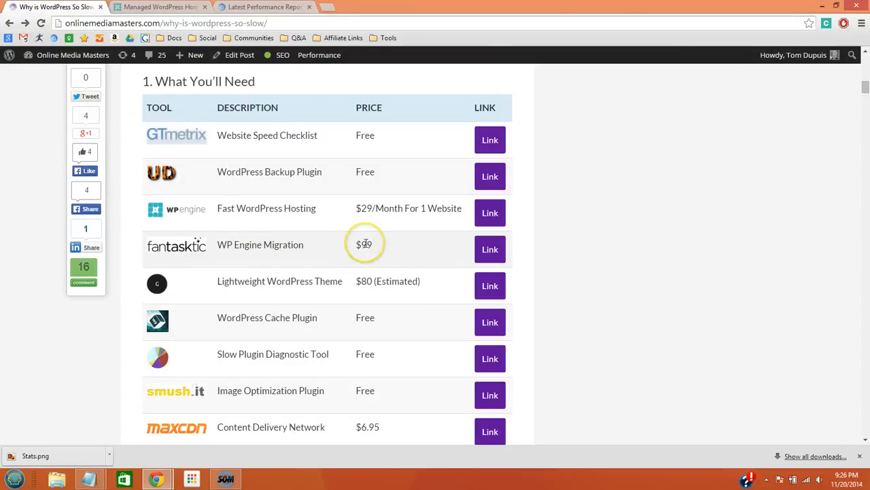
left_click(490, 251)
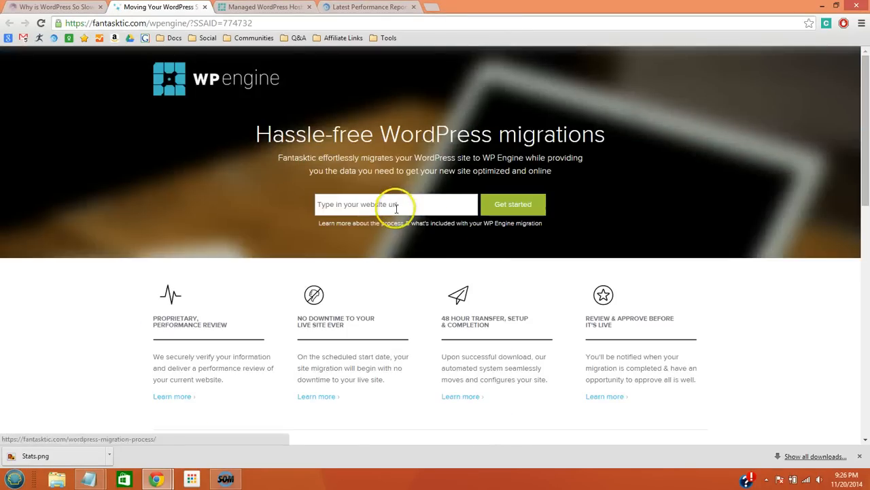
left_click(396, 208)
type("onl")
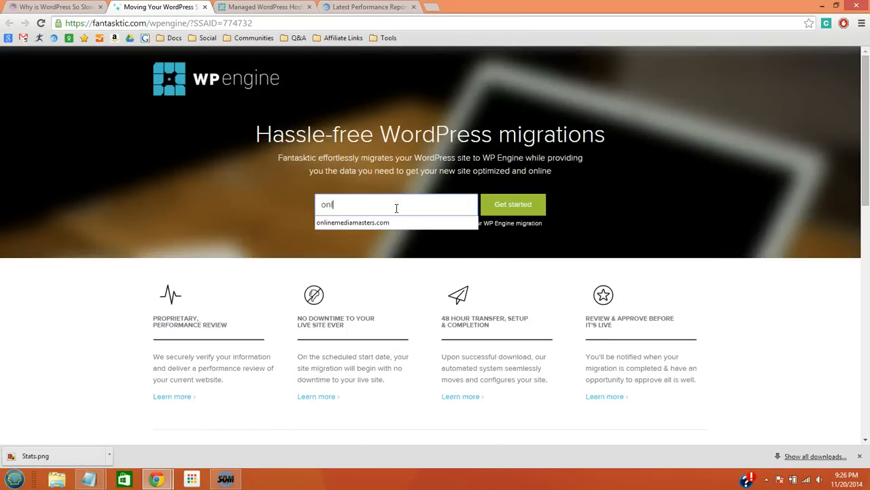
left_click(397, 222)
left_click(506, 209)
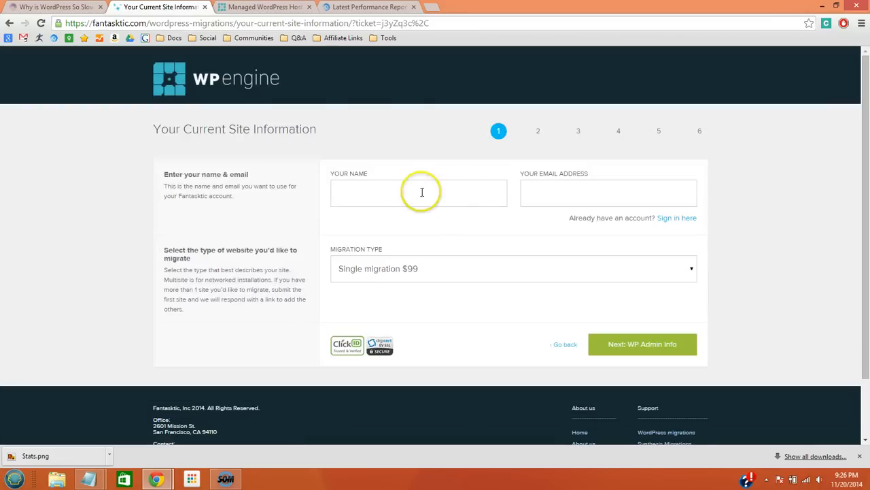
left_click(433, 270)
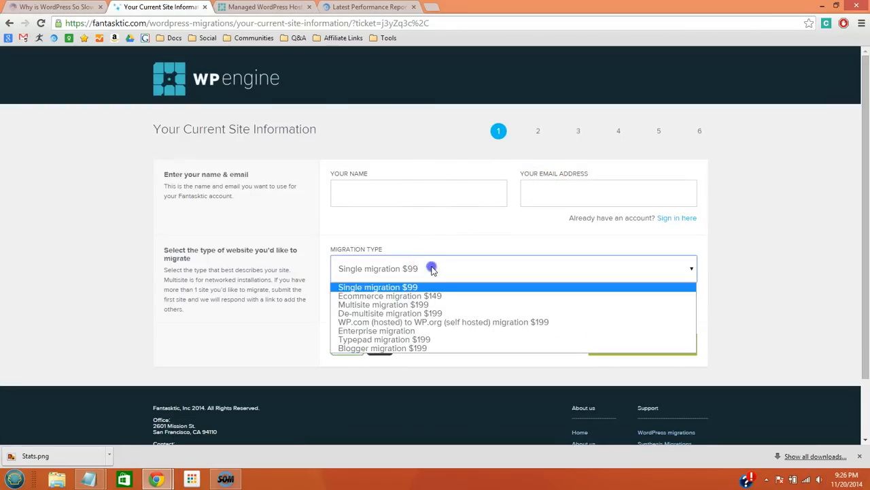
left_click(432, 269)
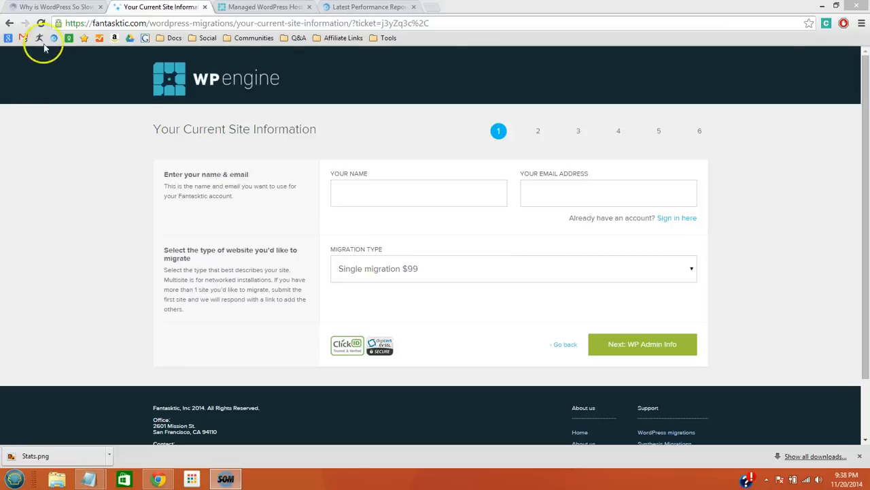
- Return to the article's tools table, highlight "Lightweight WordPress Theme" and open that row's link
left_click(49, 9)
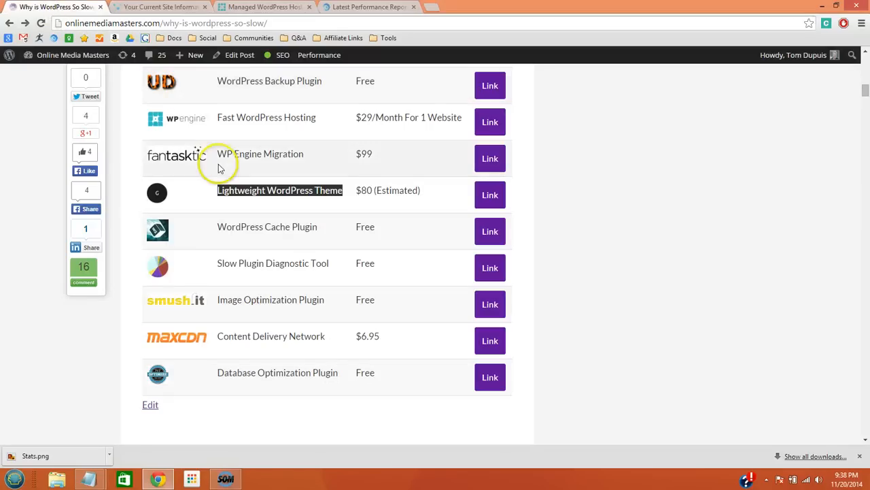
left_click(219, 186)
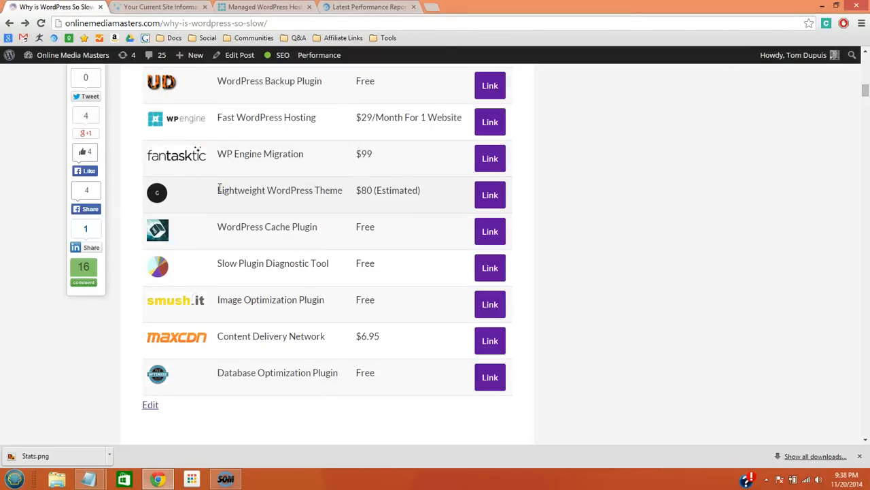
left_click_drag(218, 188, 345, 191)
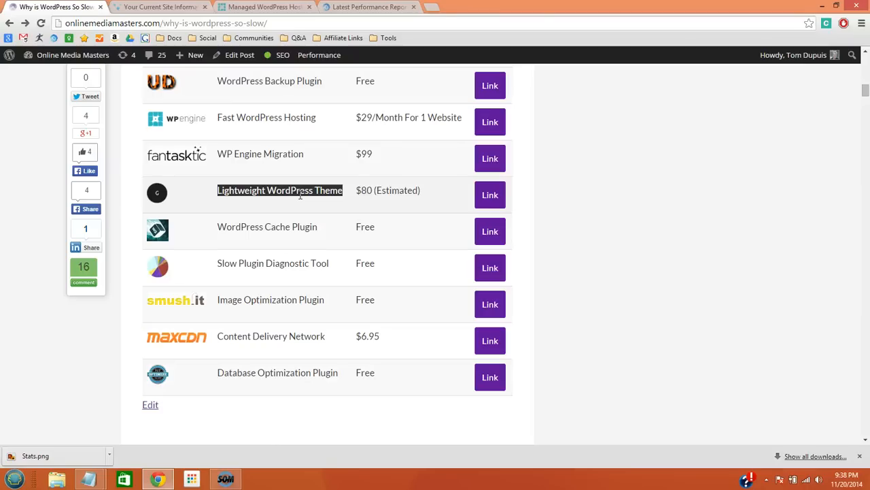
left_click(488, 198)
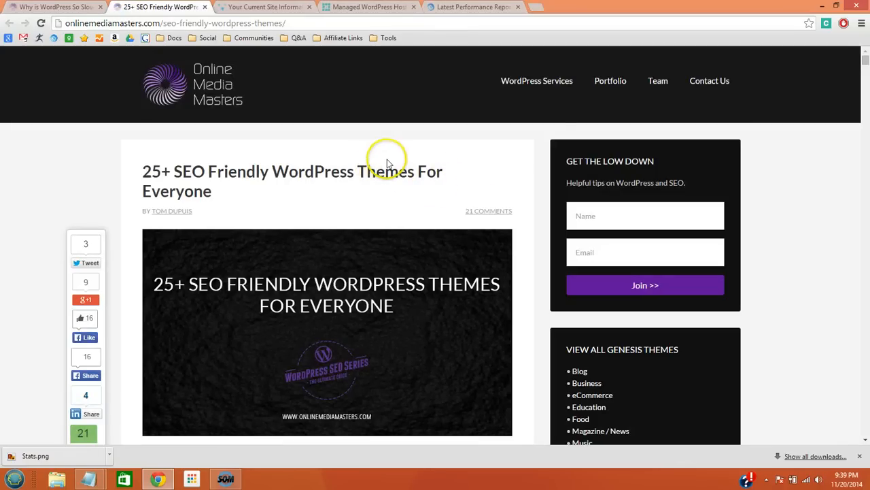
- Read the SEO-friendly themes article's introduction on the Genesis Framework and its effect on load times and responsive design
scroll(386, 163, "down", 2)
scroll(388, 164, "down", 2)
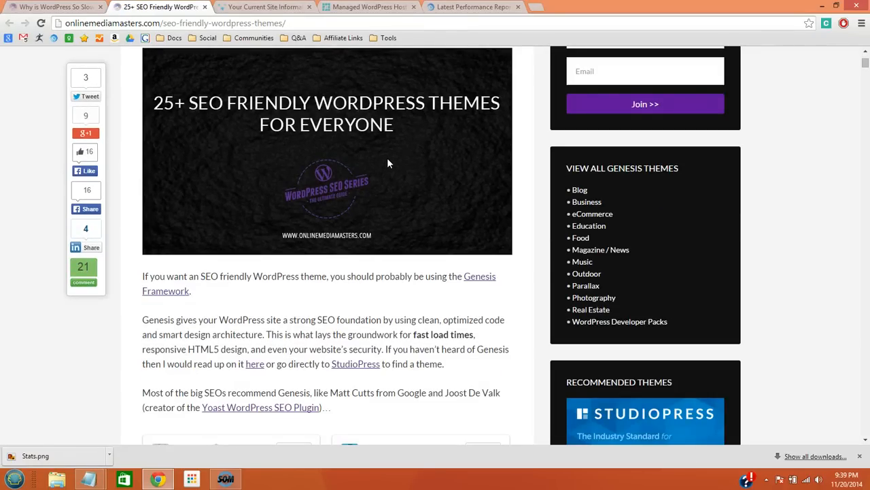
scroll(383, 162, "down", 2)
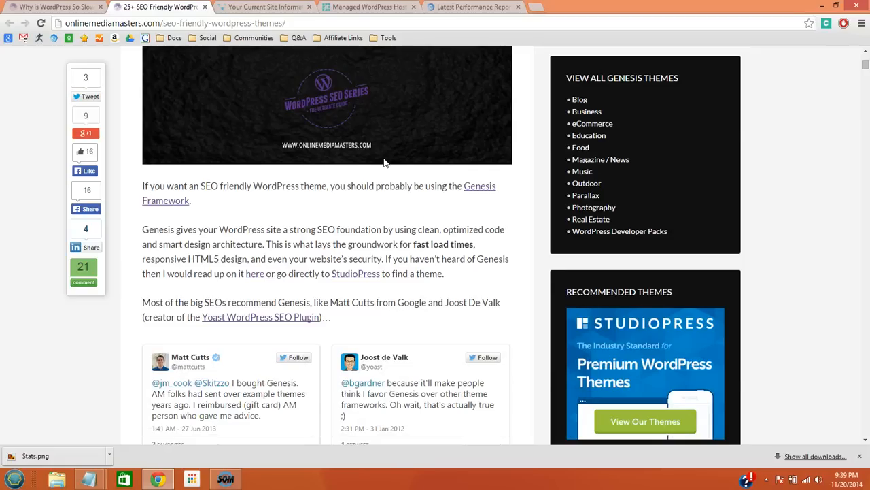
scroll(384, 162, "down", 2)
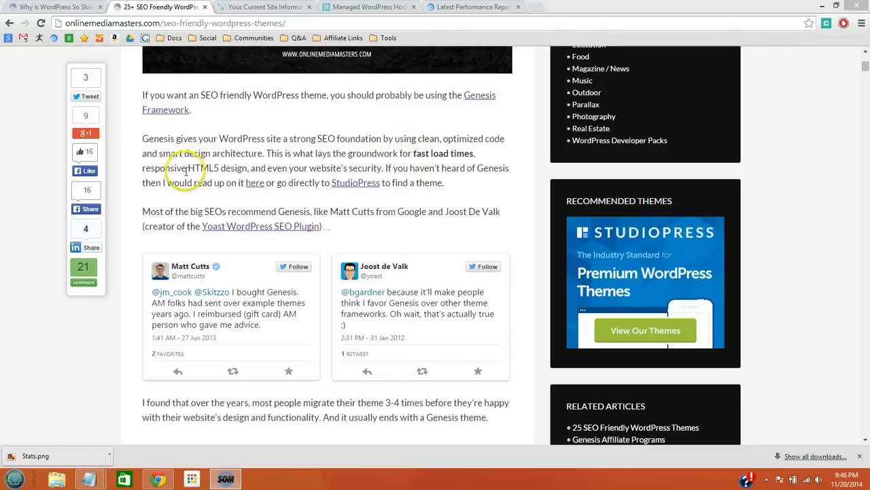
left_click_drag(170, 168, 188, 168)
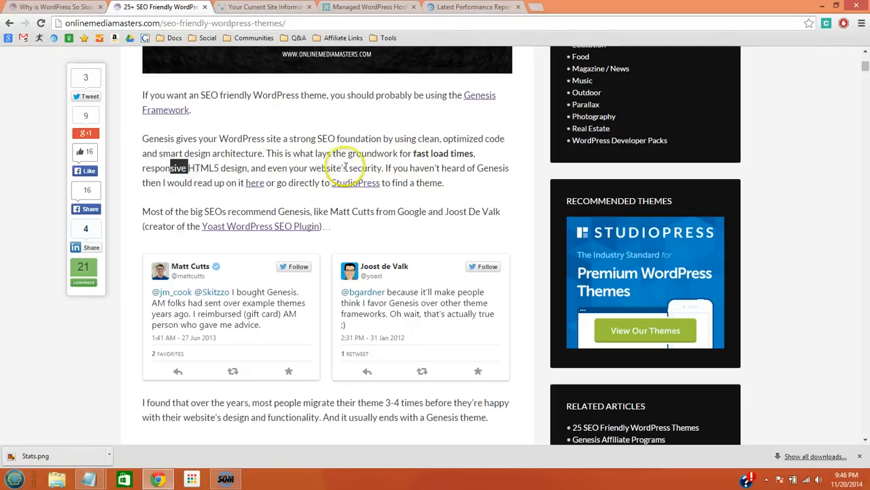
scroll(351, 167, "down", 3)
scroll(350, 167, "up", 3)
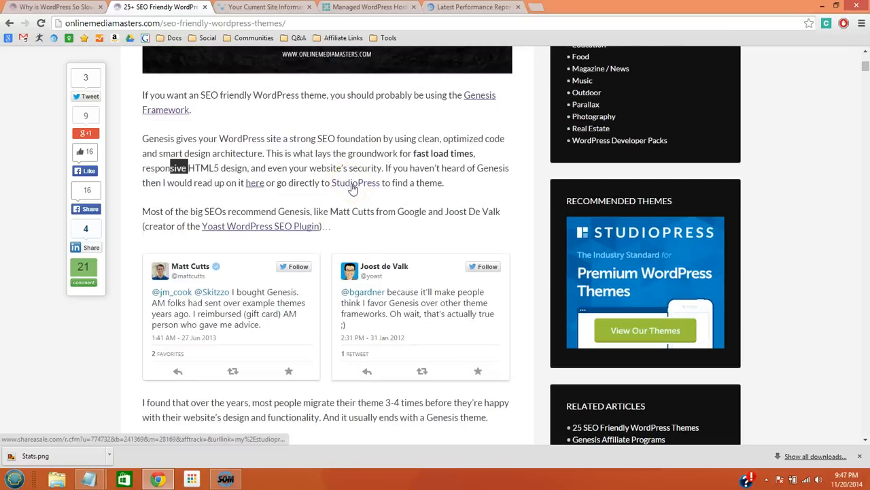
- Open StudioPress from the Genesis paragraph and browse its theme gallery
left_click(352, 183)
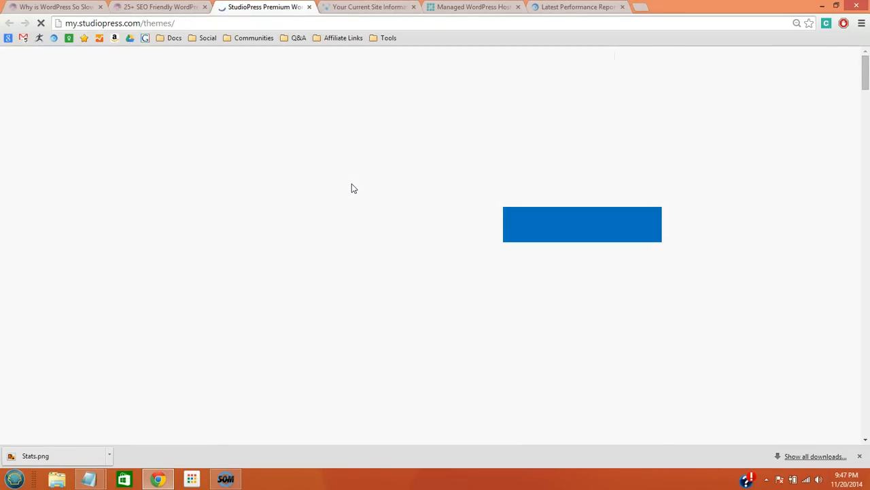
left_click(355, 185)
scroll(359, 189, "down", 3)
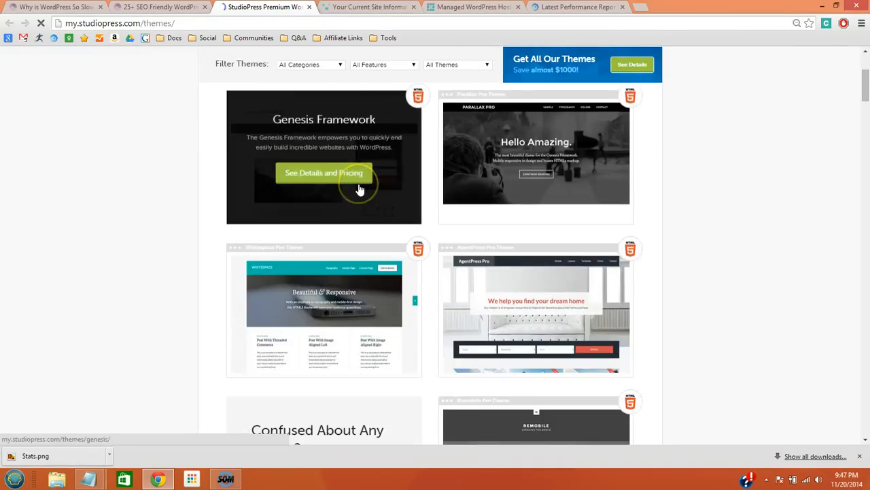
scroll(355, 184, "down", 2)
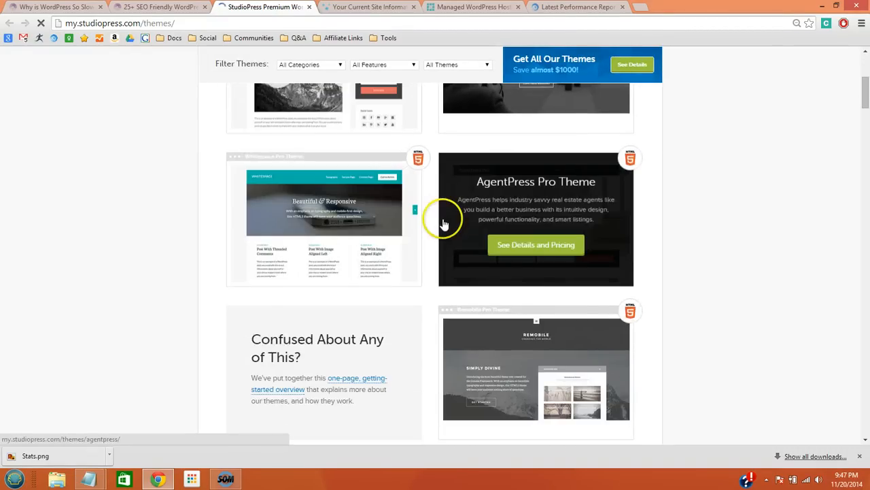
scroll(408, 218, "up", 5)
- Go back to the SEO-friendly themes article and look through its "Browse SEO-Friendly WordPress Themes" category list
left_click(136, 7)
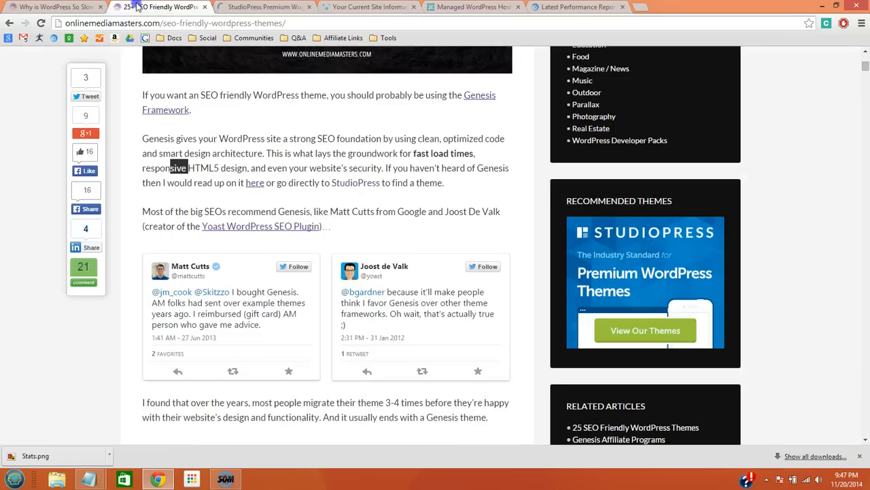
scroll(293, 173, "up", 3)
scroll(293, 173, "down", 4)
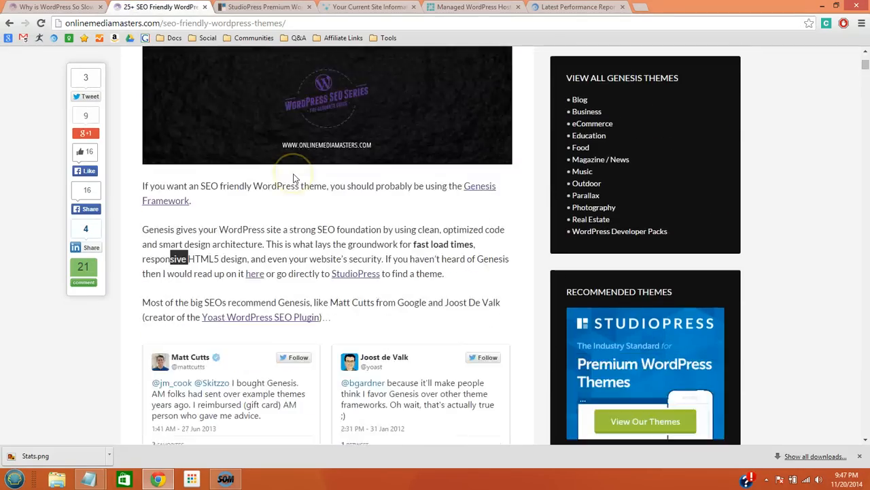
scroll(293, 178, "down", 9)
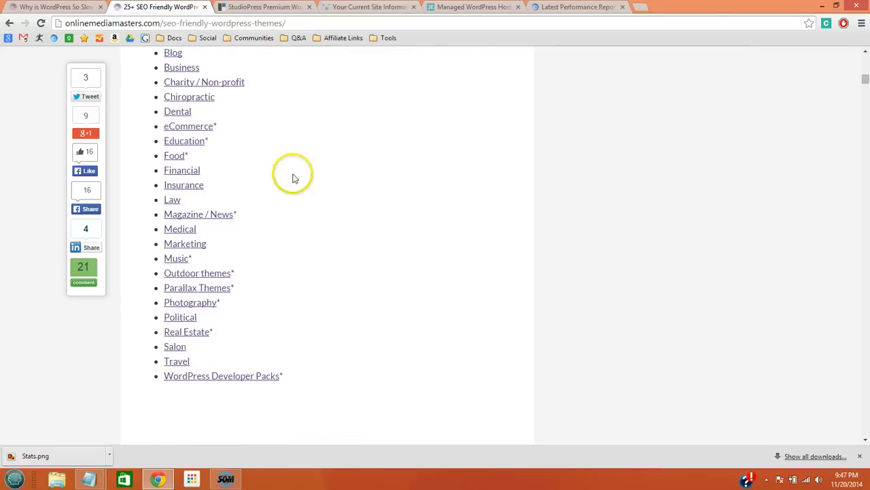
scroll(293, 178, "up", 1)
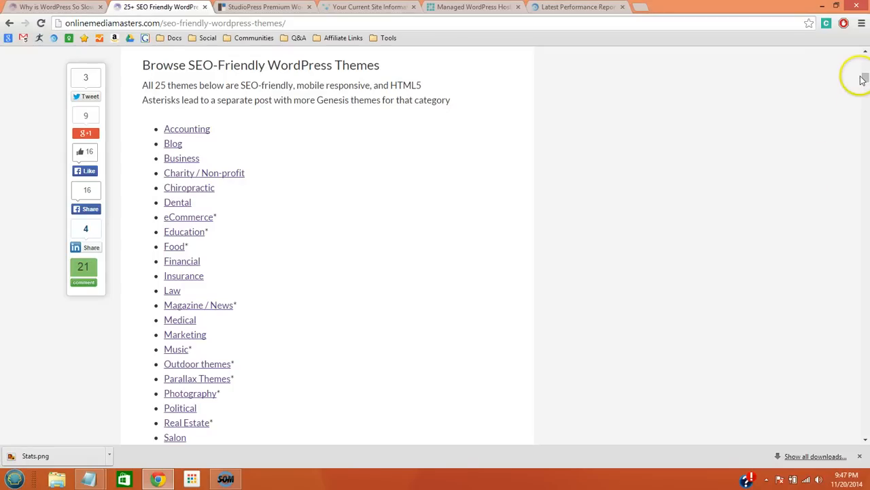
left_click_drag(864, 79, 864, 60)
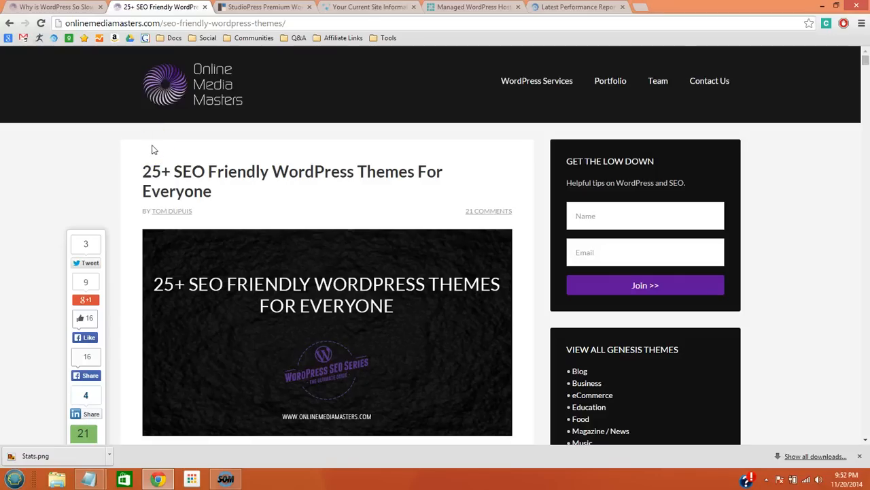
- Close the StudioPress, Fantasktic and WP Engine pages and return to the WordPress speed article's tools table
left_click(309, 7)
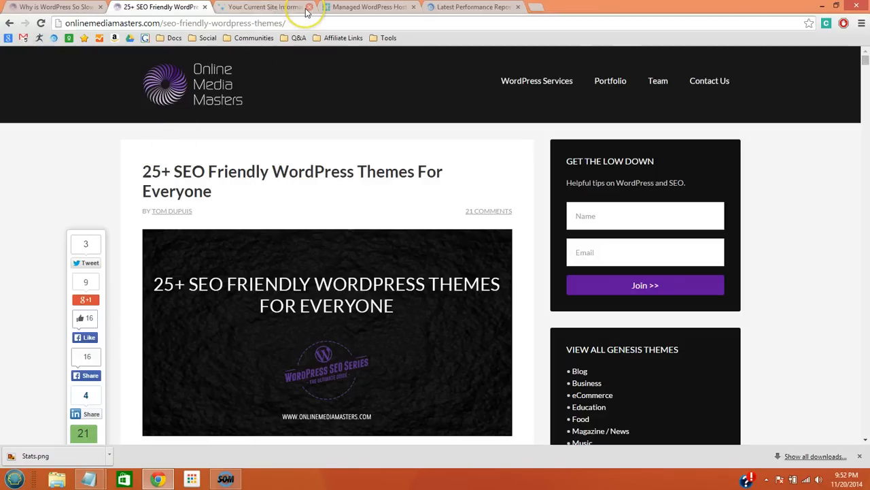
left_click(309, 7)
left_click(309, 7)
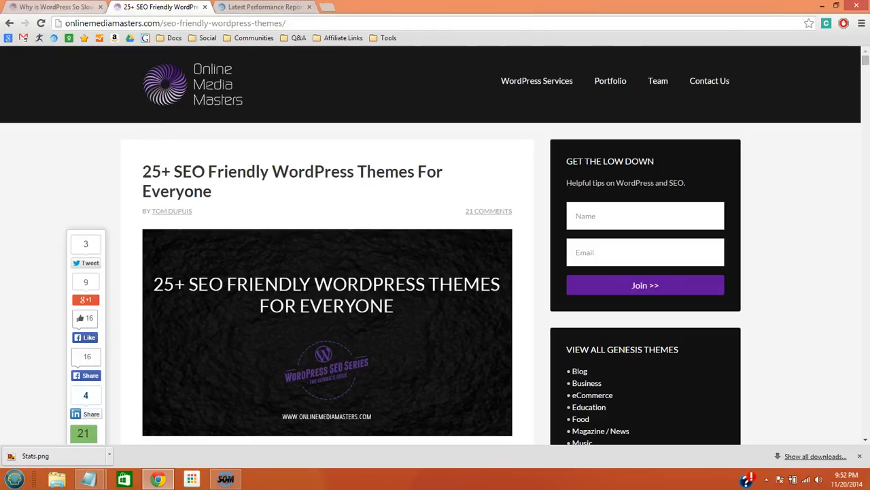
left_click(58, 6)
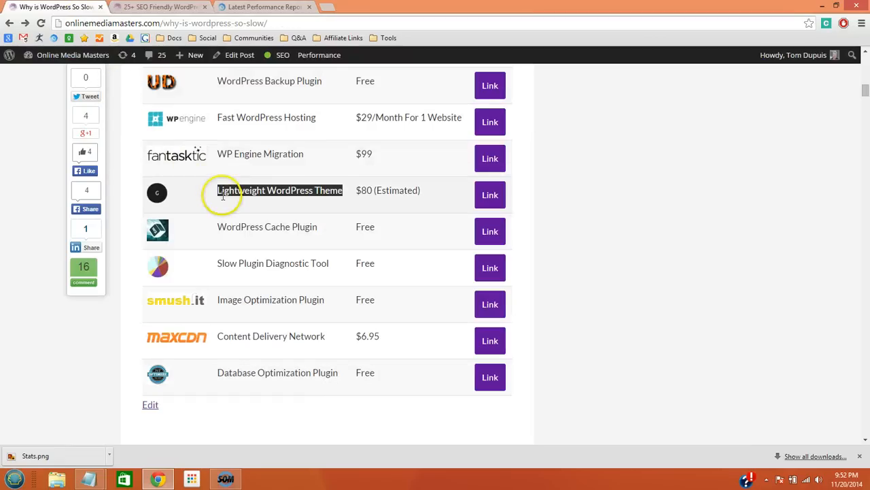
- Open the WordPress Cache Plugin link from the tools table and copy the plugin name "W3 Total Cache" from its page
left_click_drag(217, 227, 315, 223)
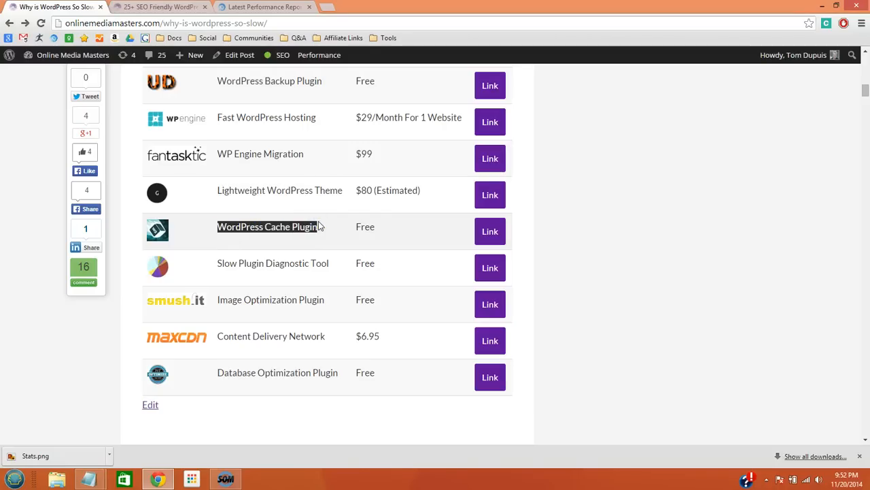
left_click(495, 235)
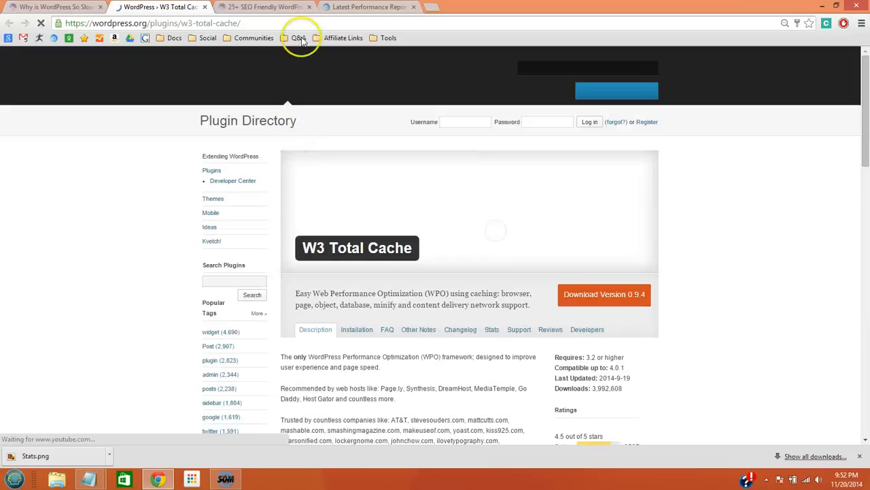
left_click_drag(303, 251, 418, 253)
key("ctrl+c")
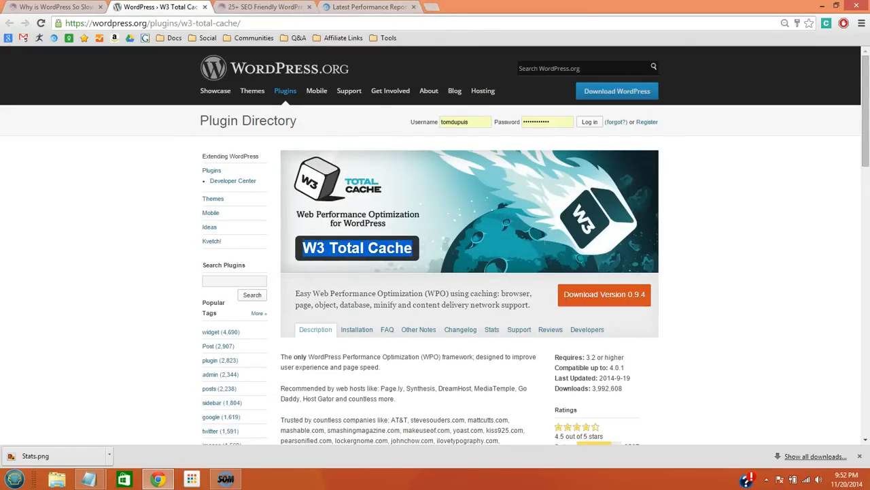
- Open the Posts page of the onlinemediamasters.com WordPress admin in a new tab
left_click(431, 7)
type("onl")
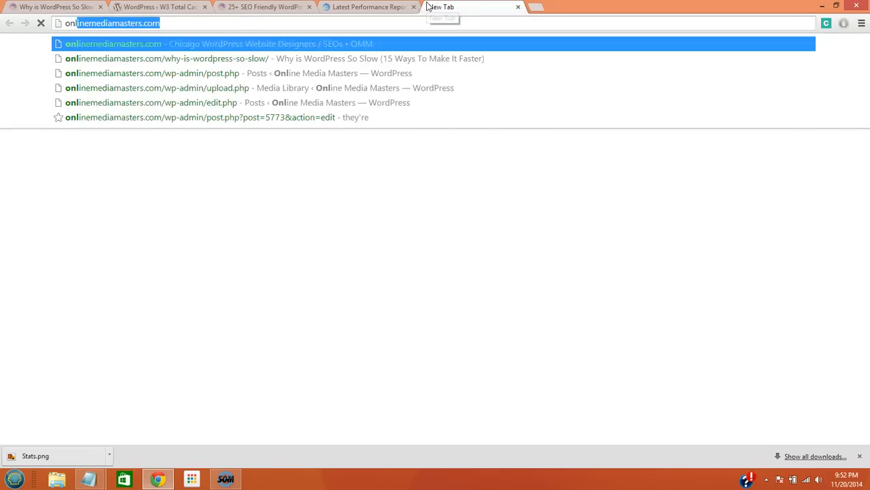
key("Down")
key("Down")
key("Return")
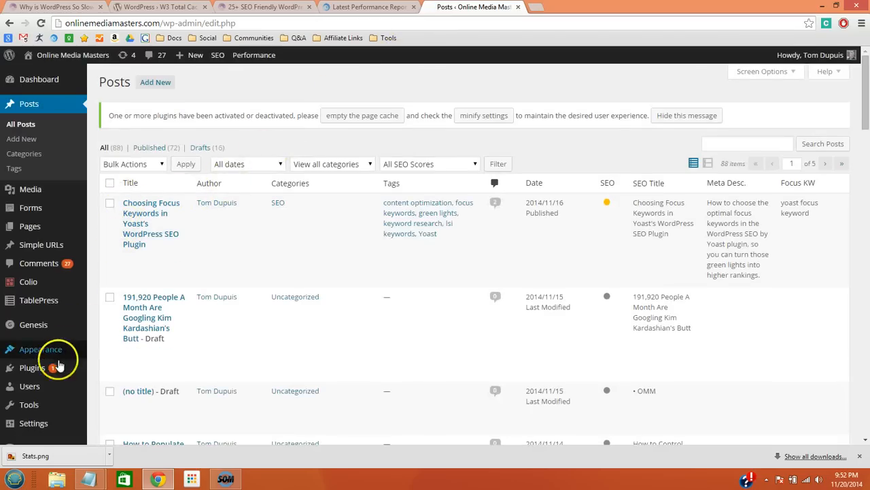
- Go to the page for adding new plugins and search it for "W3 Total Cache"
mouse_move(55, 368)
left_click(114, 385)
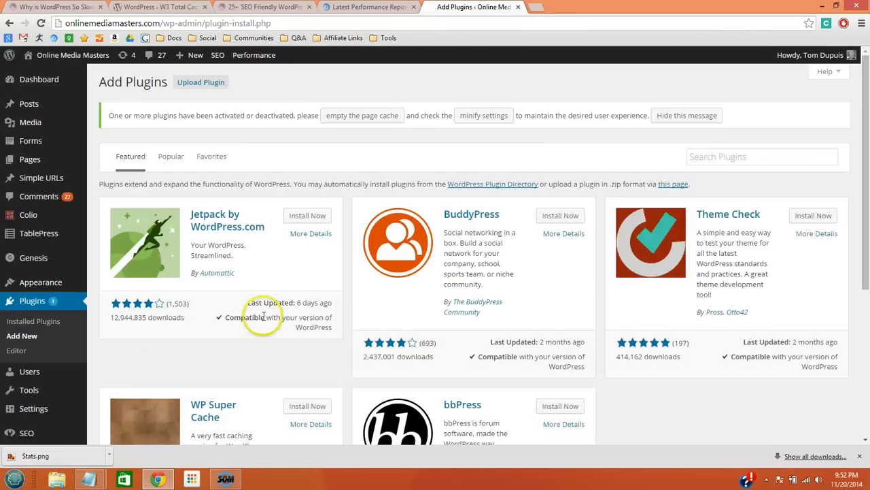
left_click(716, 157)
key("ctrl+v")
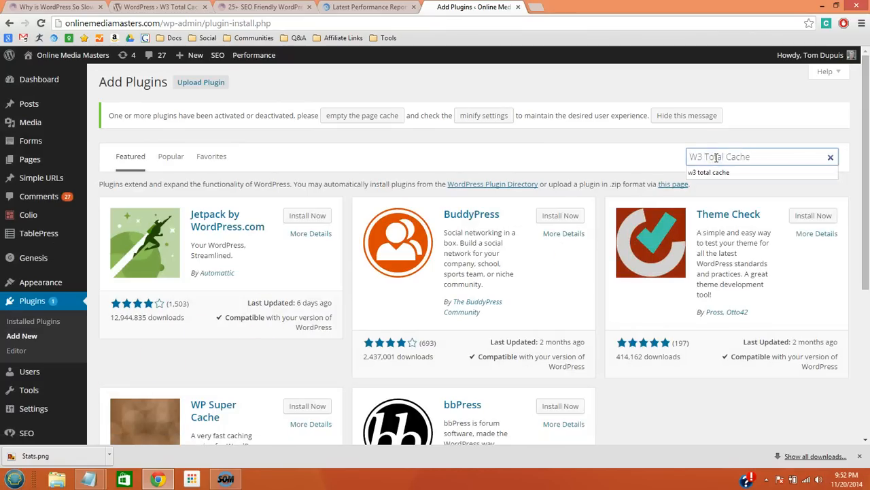
key("Return")
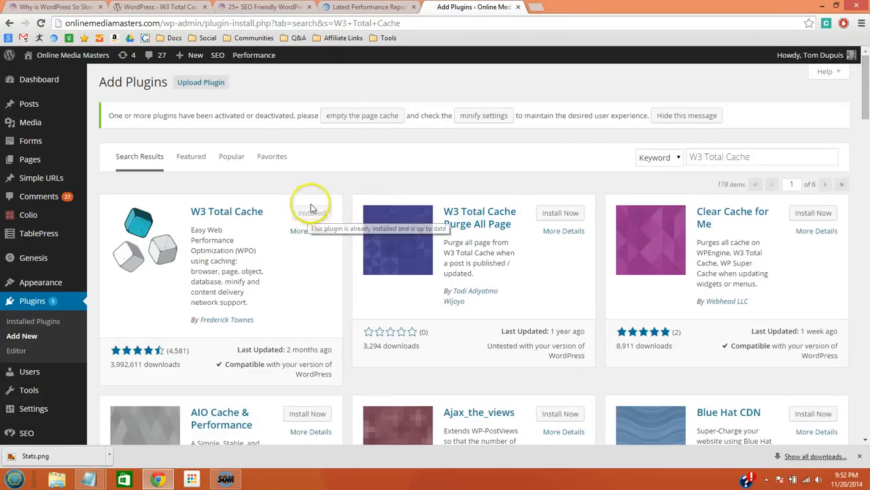
- Review the Minify, Object Cache, Browser Cache and CDN sections of W3 Total Cache's General Settings, and close the page
scroll(311, 207, "down", 2)
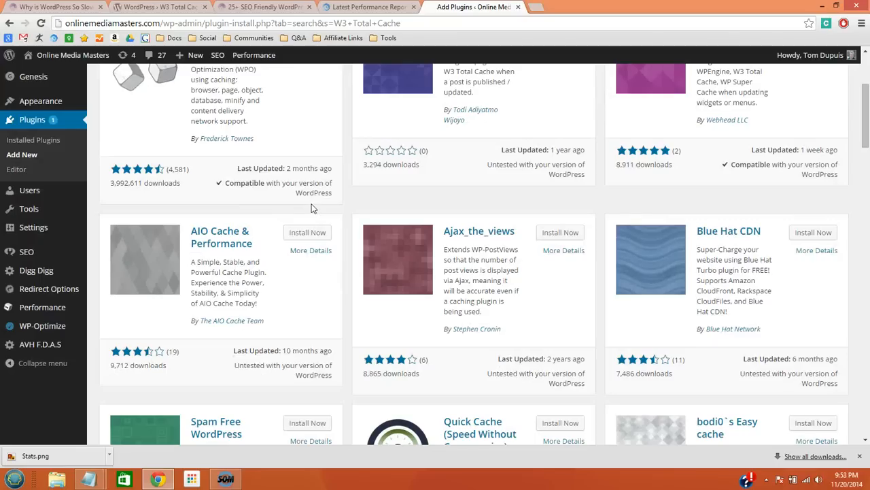
mouse_move(48, 305)
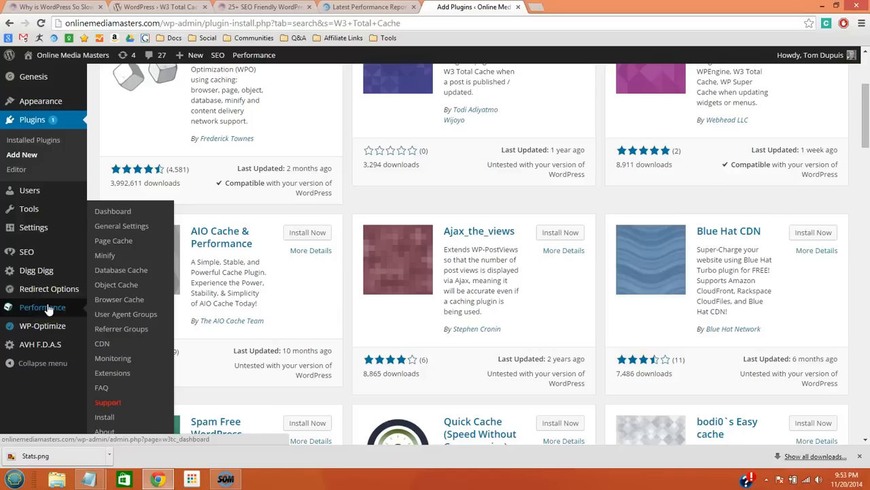
left_click(125, 226)
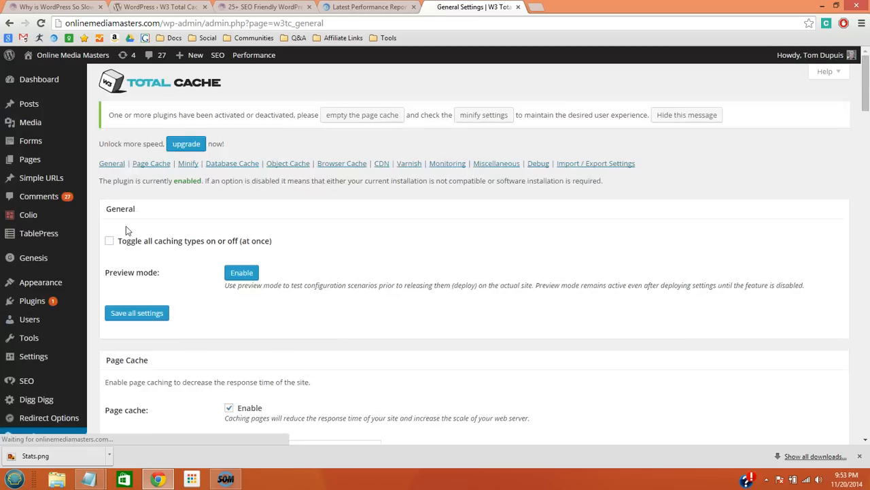
left_click(127, 234)
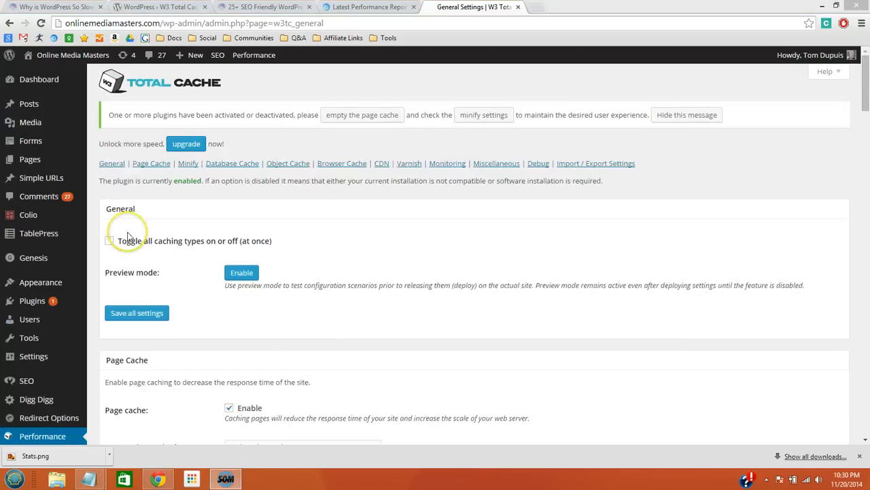
left_click(127, 236)
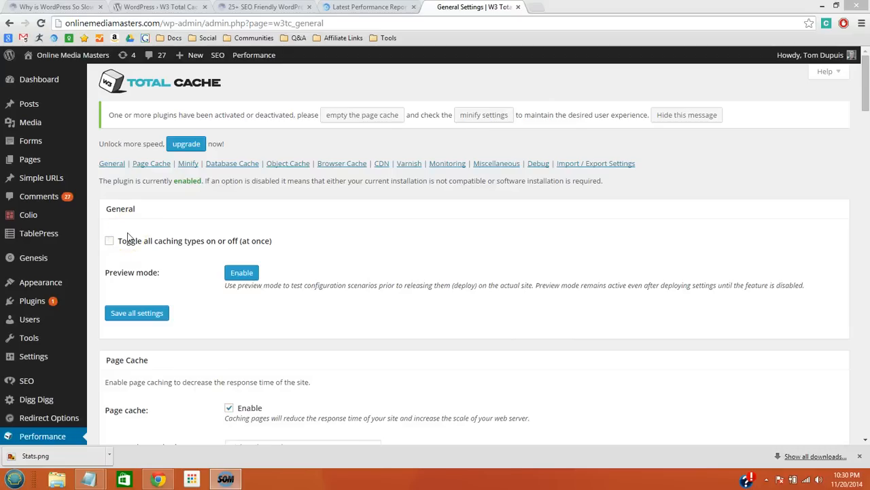
left_click_drag(862, 95, 861, 140)
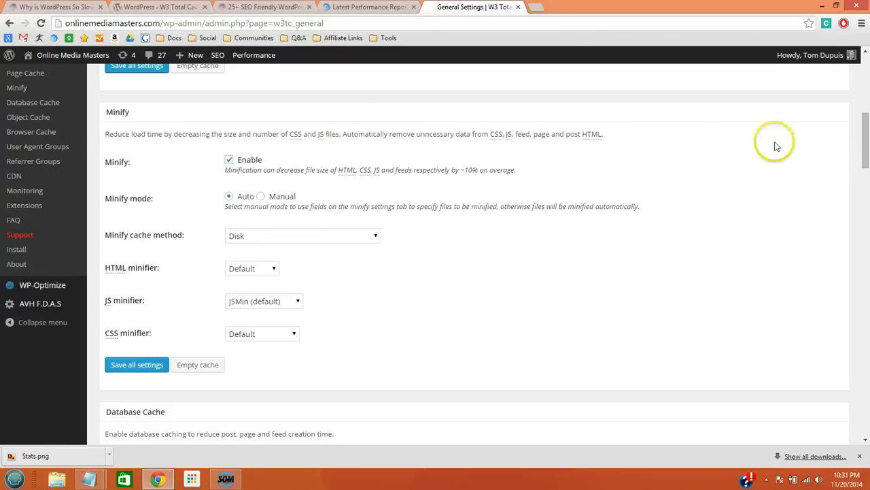
left_click_drag(865, 167, 858, 208)
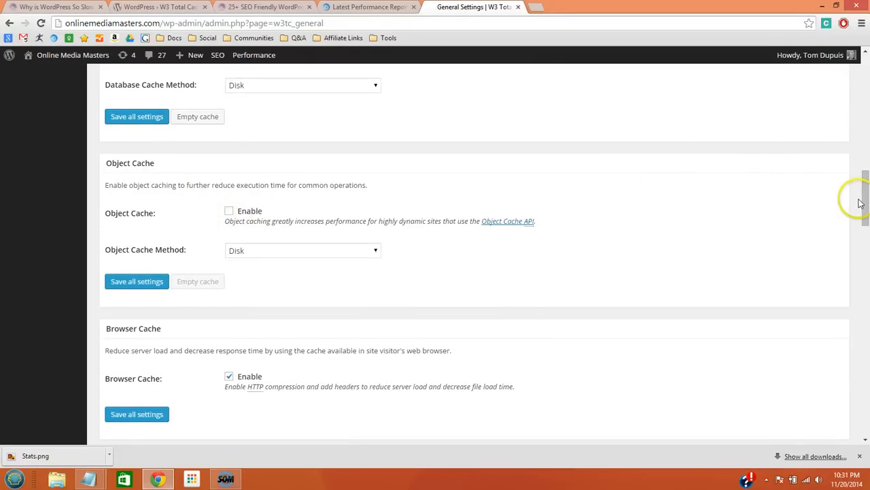
left_click_drag(862, 203, 862, 238)
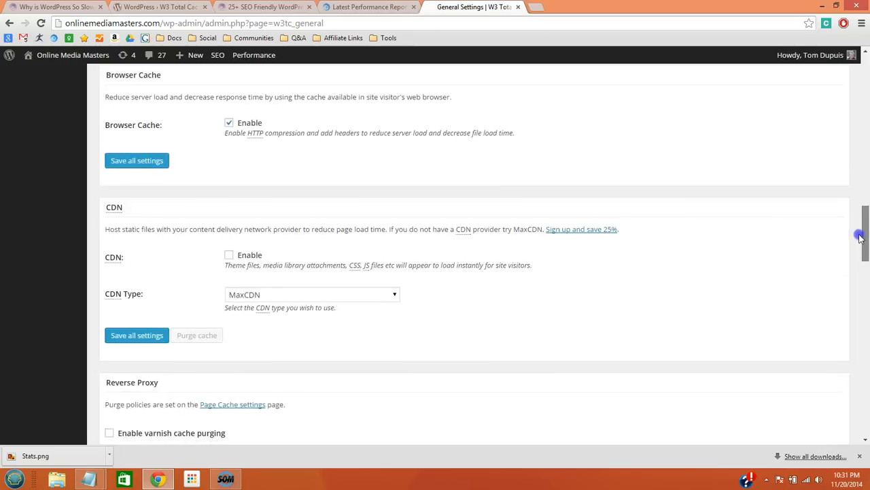
left_click(230, 254)
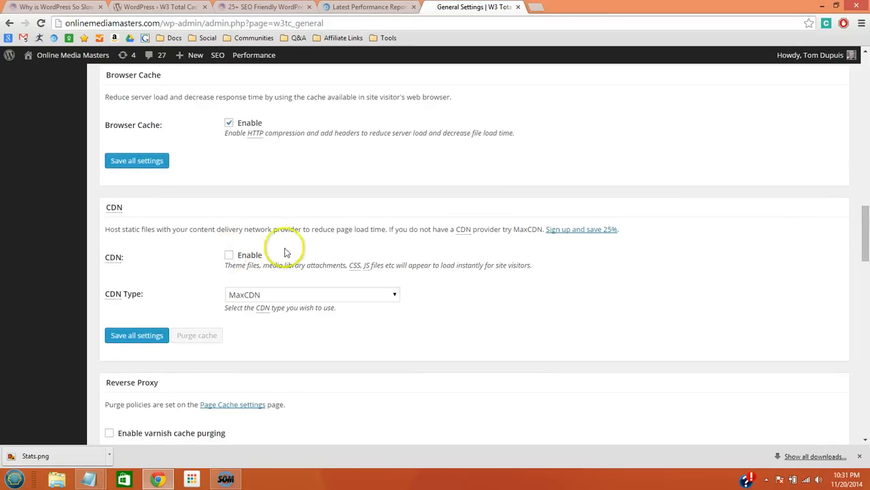
left_click_drag(864, 233, 774, 72)
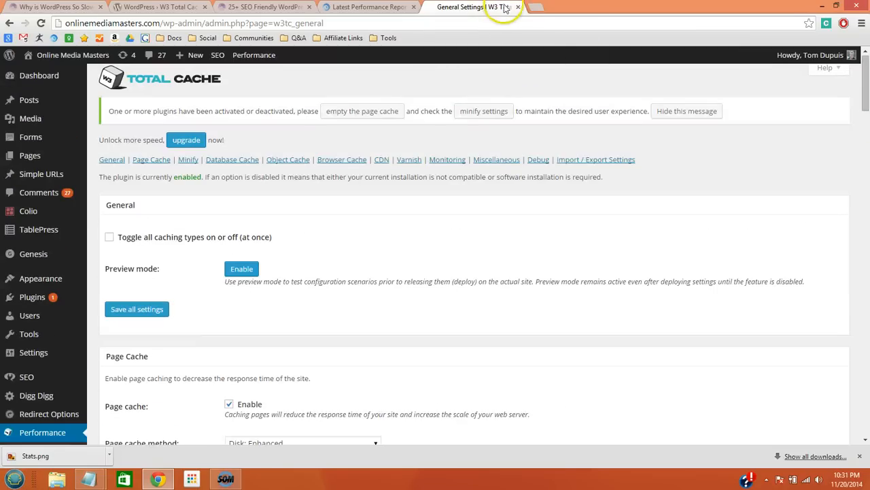
key("ctrl+w")
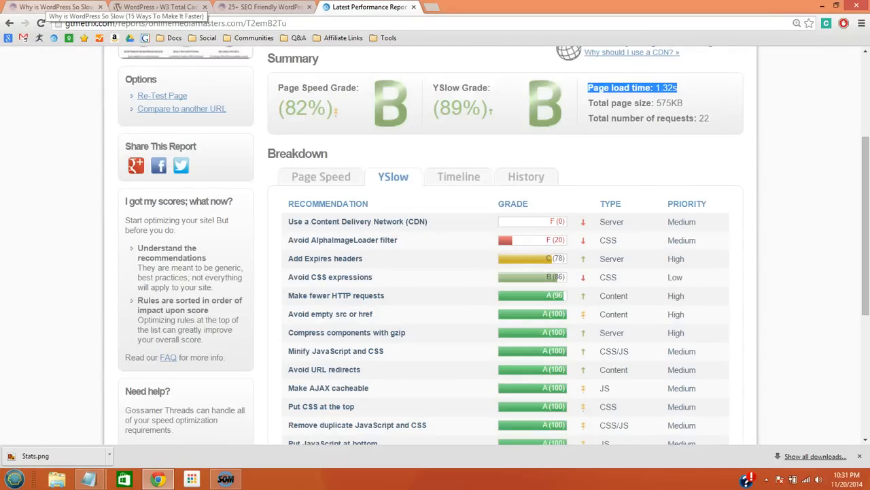
- Open the Slow Plugin Diagnostic Tool link from the speed article's tools table and copy the name "P3 (Plugin Performance Profiler)"
left_click(54, 7)
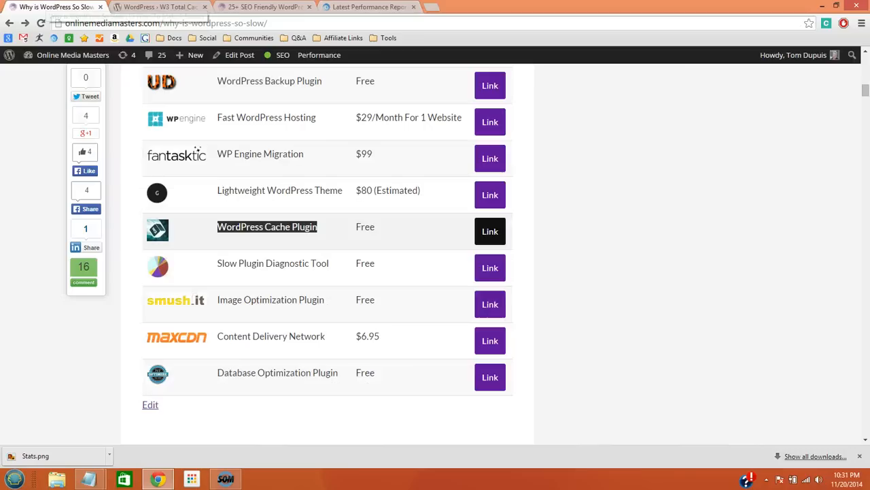
left_click_drag(217, 263, 328, 264)
left_click(490, 272)
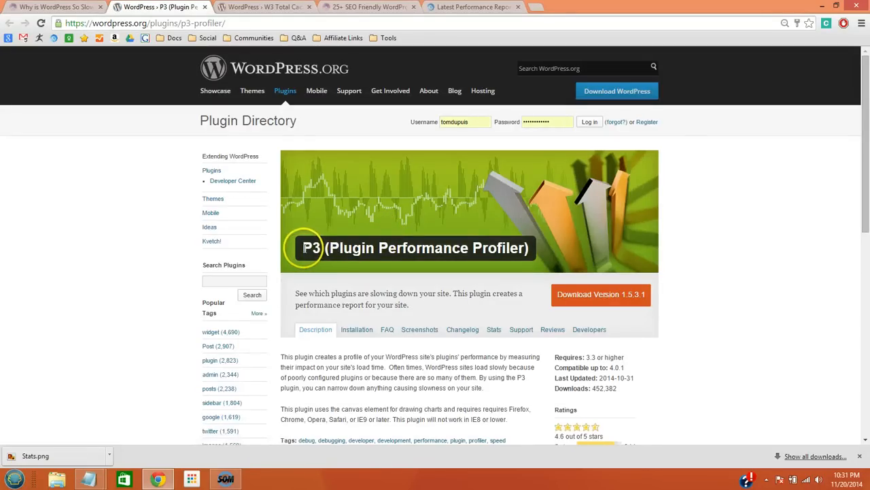
left_click_drag(297, 249, 530, 248)
key("ctrl+c")
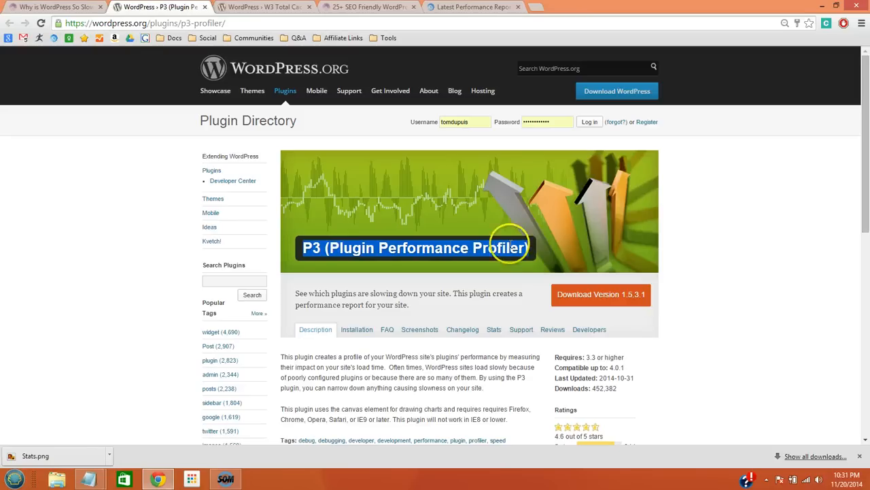
- Open the Media Library page of the onlinemediamasters.com WordPress admin in a new tab
left_click(536, 6)
type("onlinemediamasters.com")
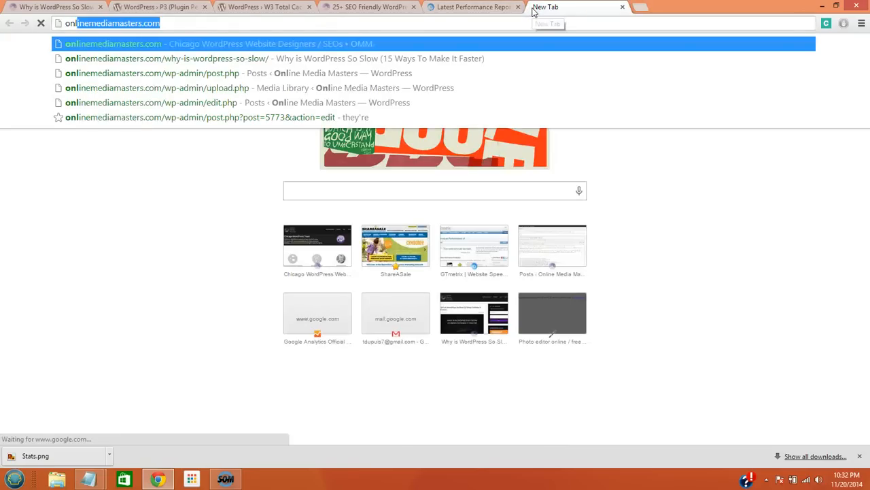
key("Down")
key("Down")
key("Down")
key("Return")
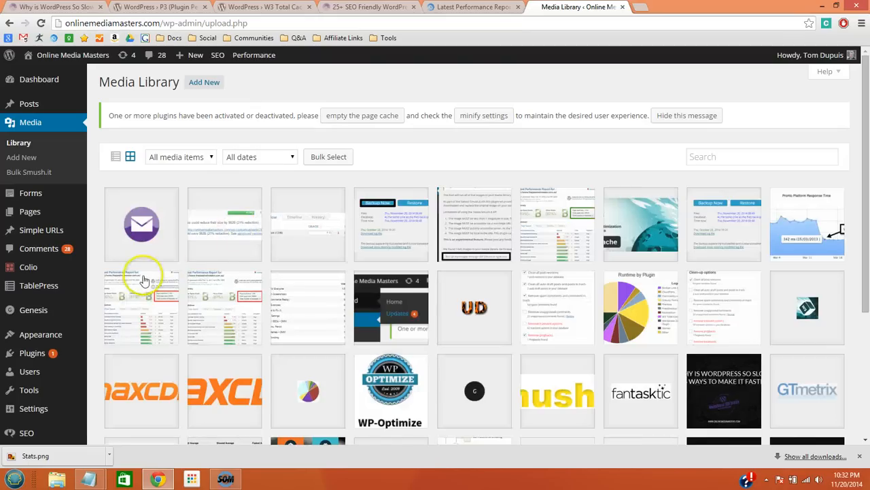
- Go to the page for adding new plugins and search it for "P3 (Plugin Performance Profiler)"
mouse_move(76, 354)
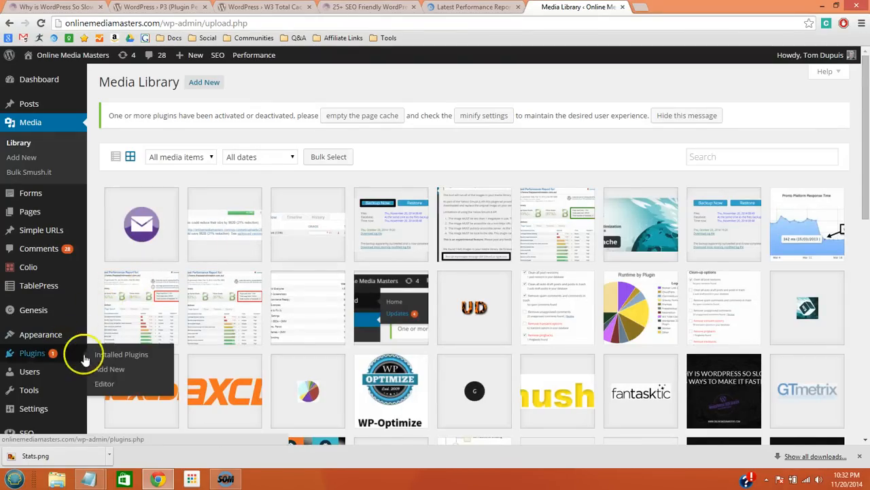
left_click(110, 369)
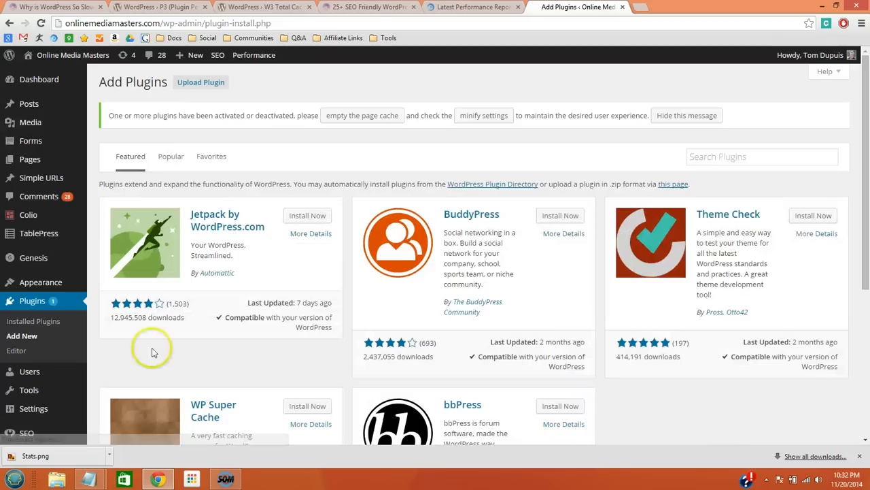
left_click(717, 156)
key("ctrl+v")
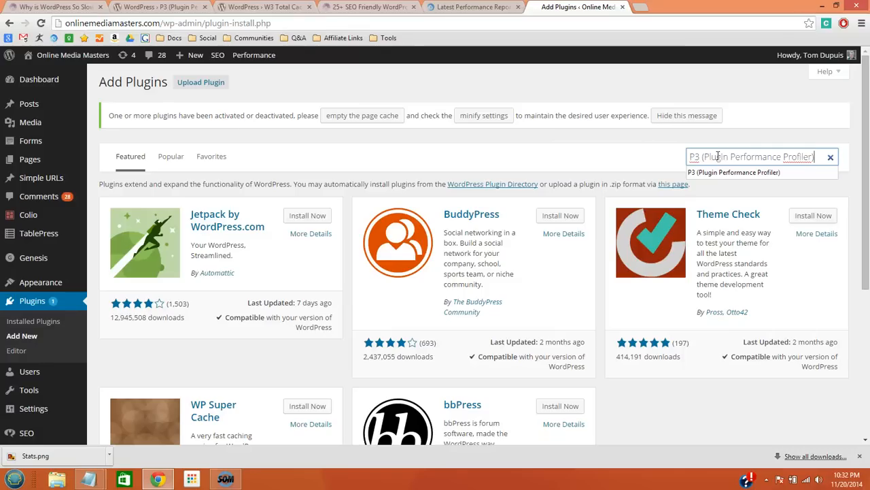
key("Return")
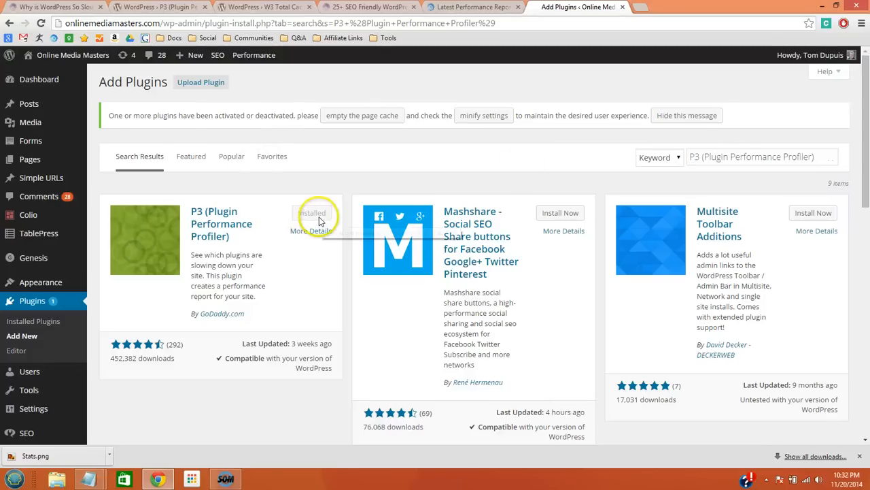
- Find P3 (Plugin Performance Profiler) among the installed plugins and open its scan page
scroll(319, 215, "down", 1)
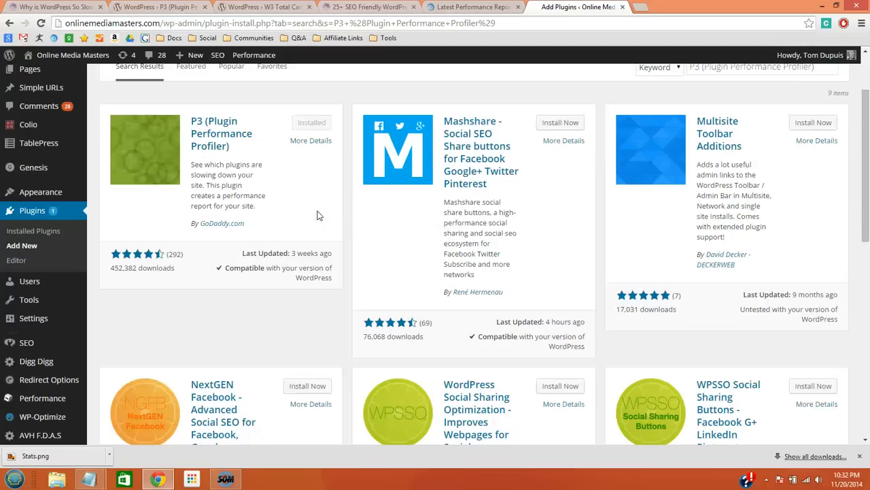
left_click(45, 231)
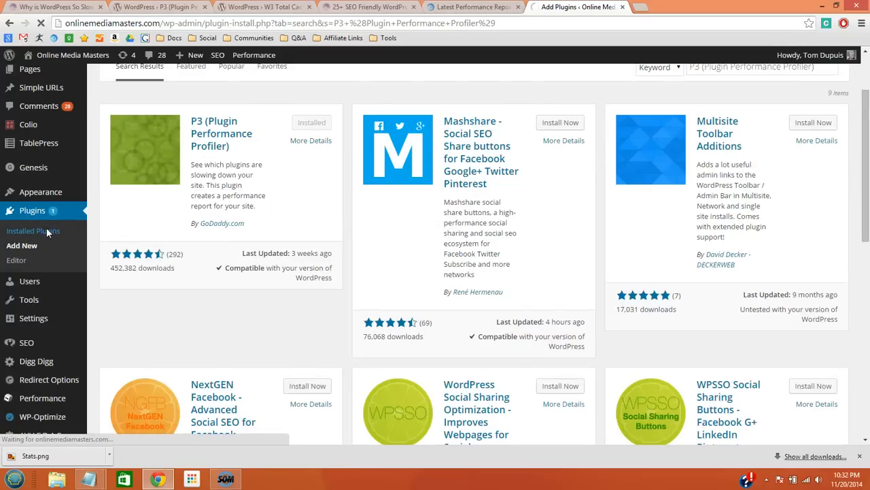
scroll(258, 235, "down", 1)
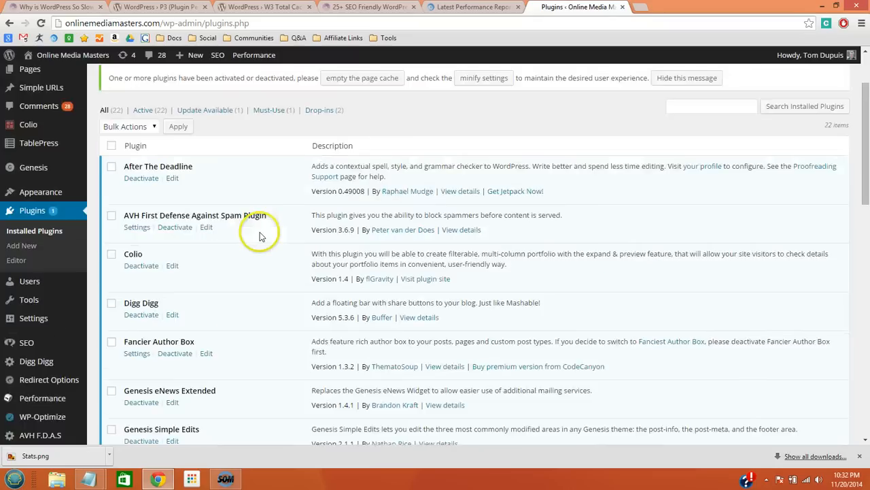
scroll(260, 235, "down", 2)
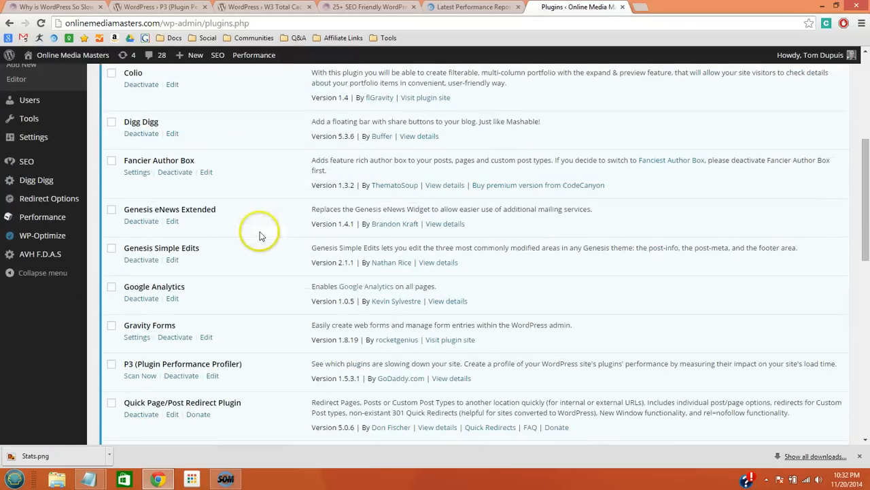
left_click(138, 376)
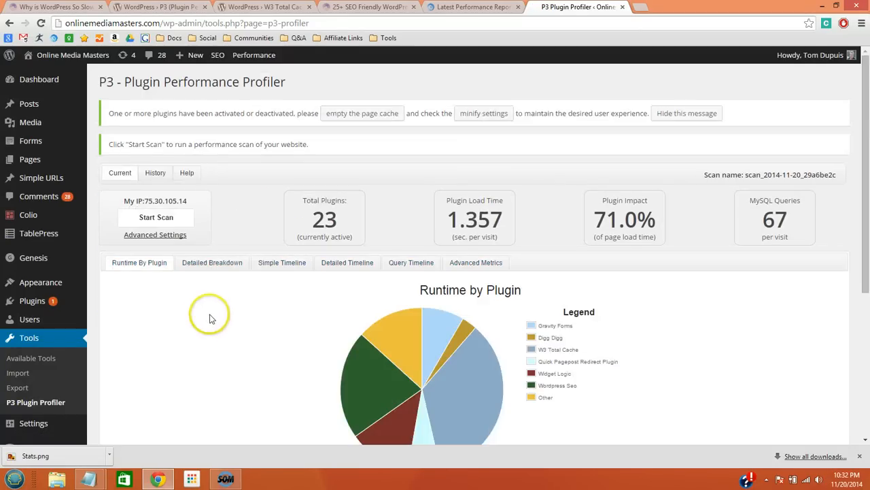
- Start an automatic P3 performance scan of the site's plugins with the suggested scan name
scroll(212, 313, "down", 1)
scroll(213, 309, "up", 1)
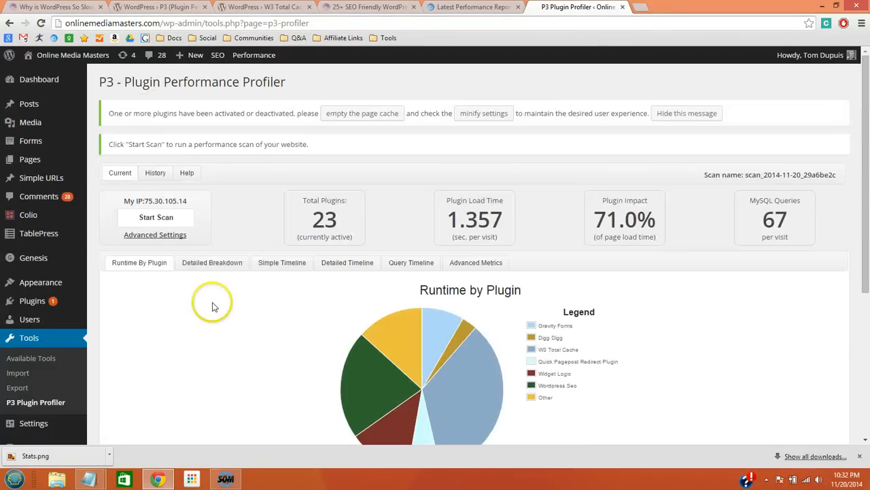
left_click(169, 223)
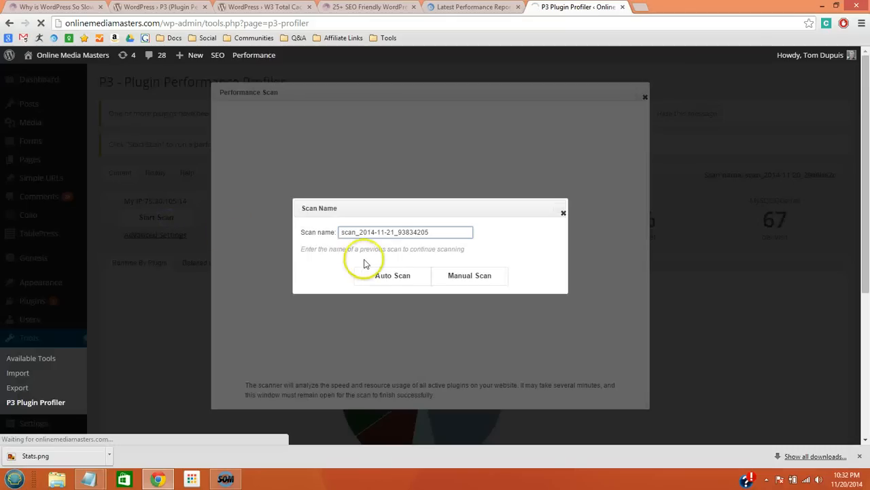
left_click(383, 275)
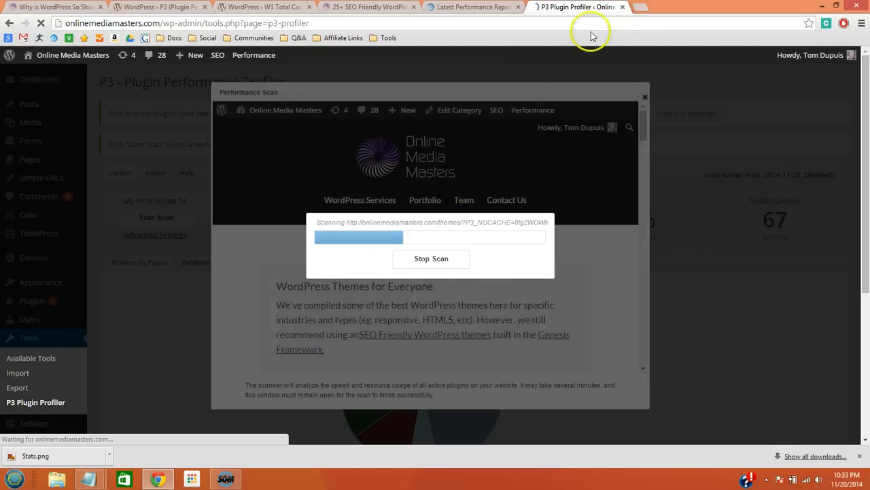
left_click(642, 8)
type("twitter")
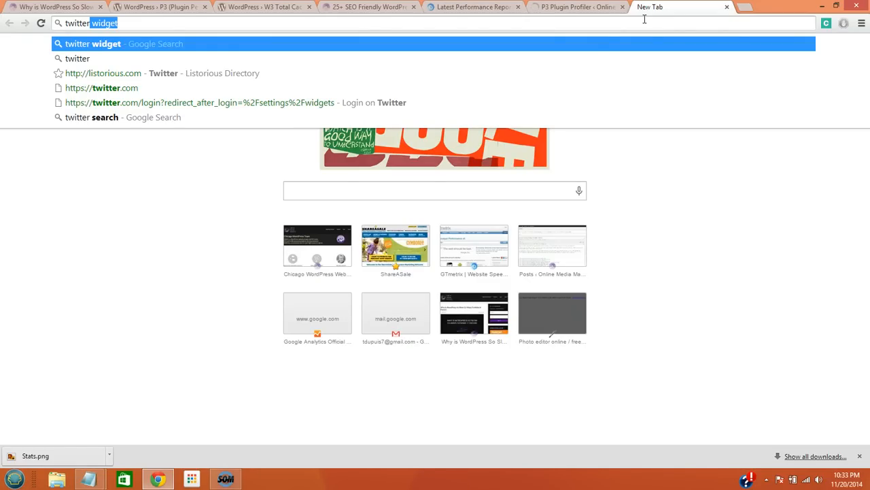
left_click(727, 7)
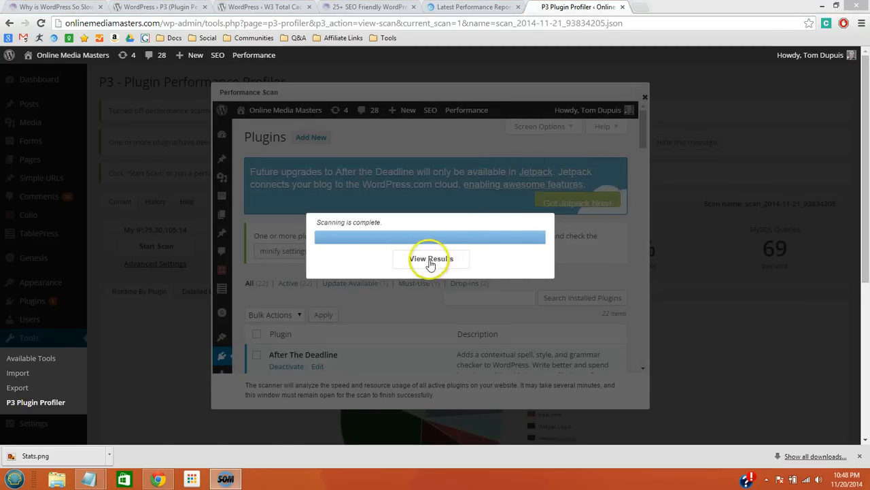
- View the completed scan's results and examine each plugin's share in the Runtime by Plugin pie chart
left_click(431, 260)
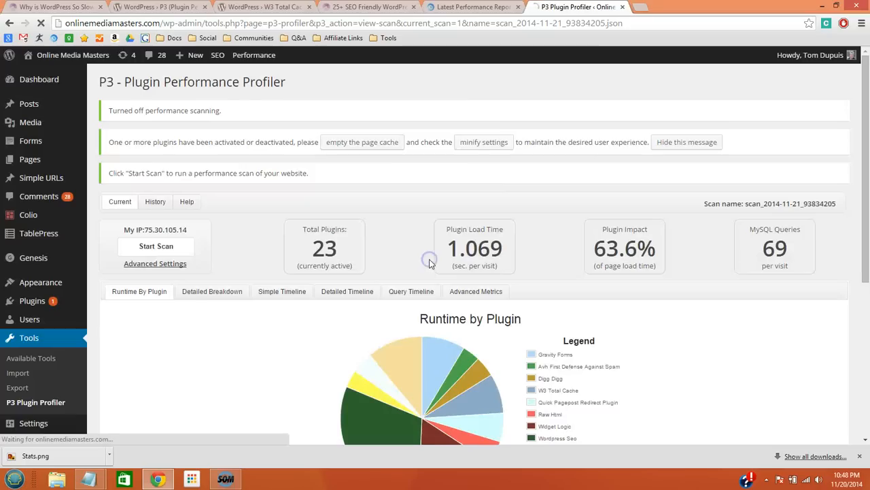
scroll(429, 259, "down", 3)
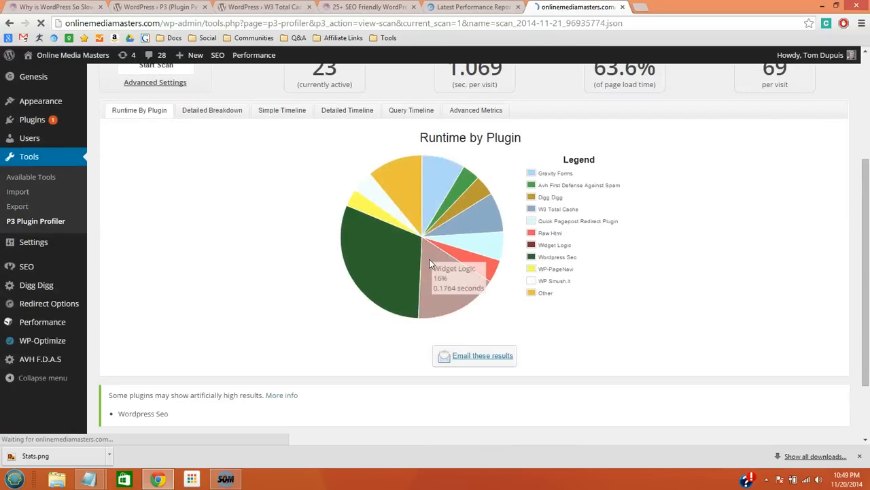
left_click(399, 262)
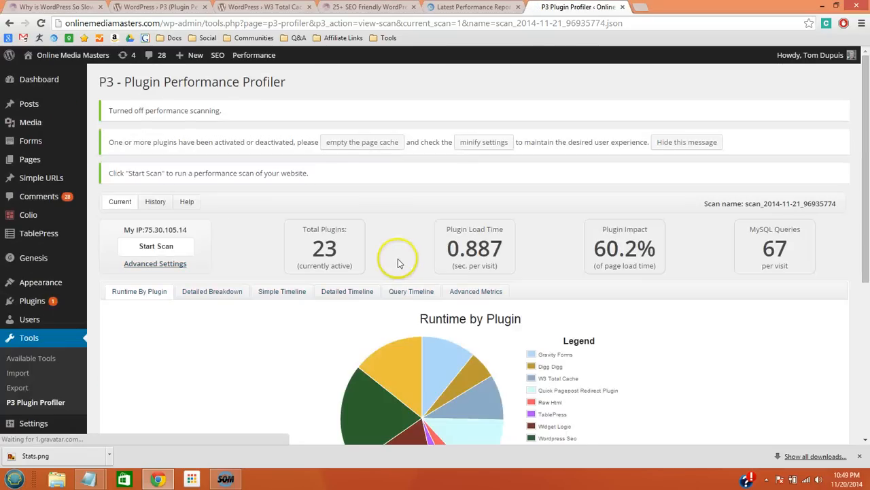
scroll(402, 256, "down", 3)
mouse_move(423, 246)
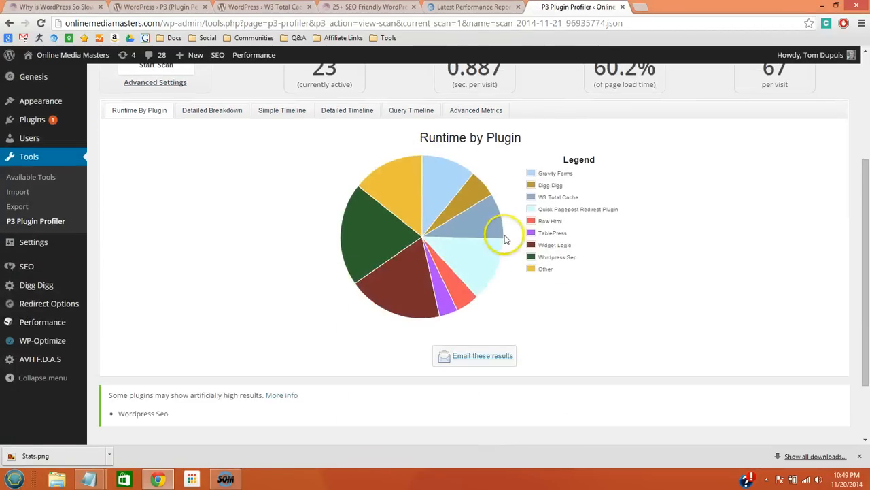
mouse_move(375, 239)
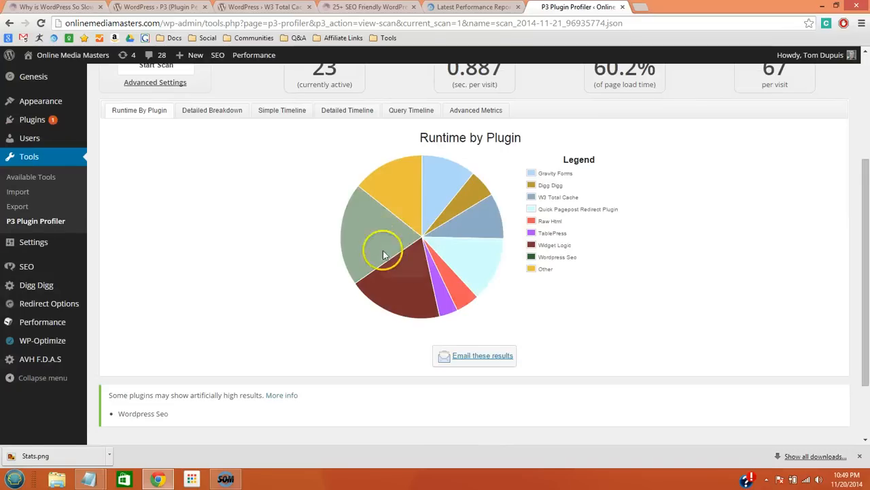
mouse_move(402, 197)
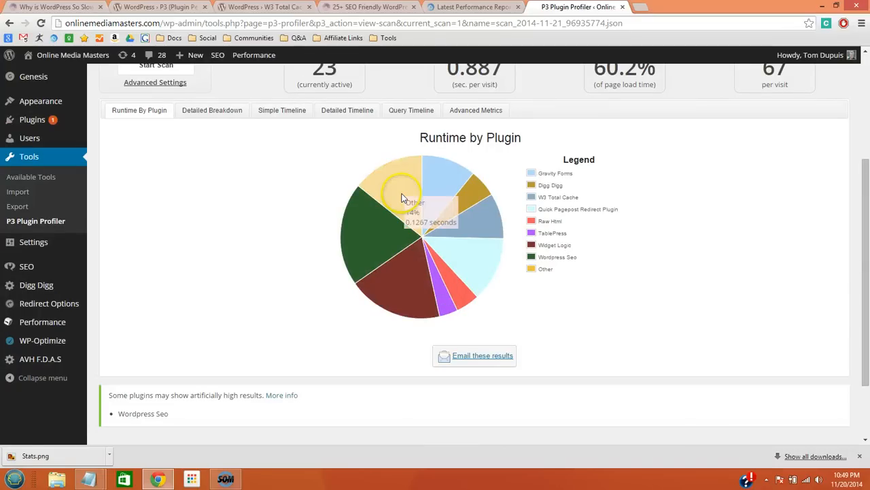
mouse_move(468, 197)
mouse_move(469, 262)
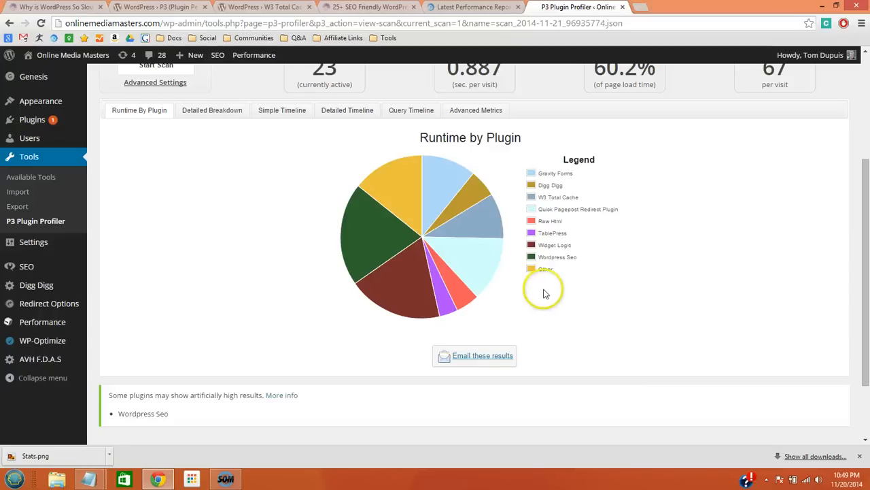
scroll(220, 200, "up", 2)
left_click(219, 201)
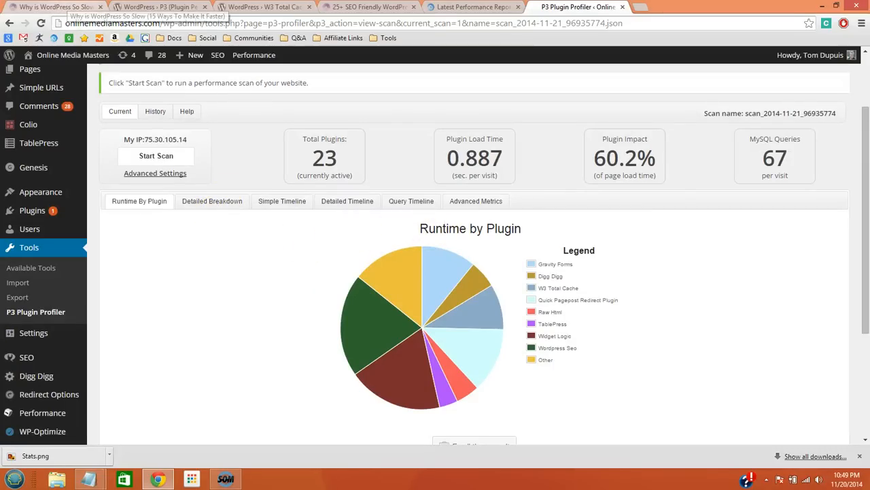
- Highlight Image Optimization Plugin in the speed article's tools table, and search the WordPress admin's add-plugins page for "yahoo smush.it"
left_click(57, 9)
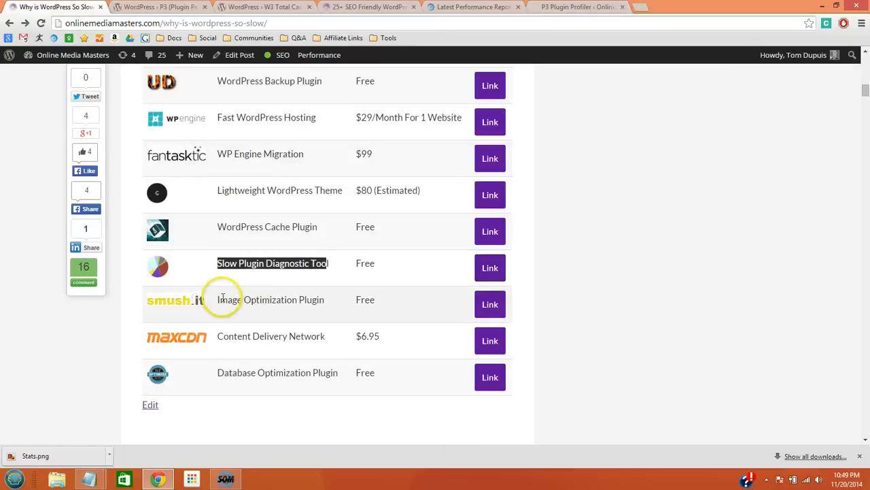
left_click_drag(218, 300, 324, 300)
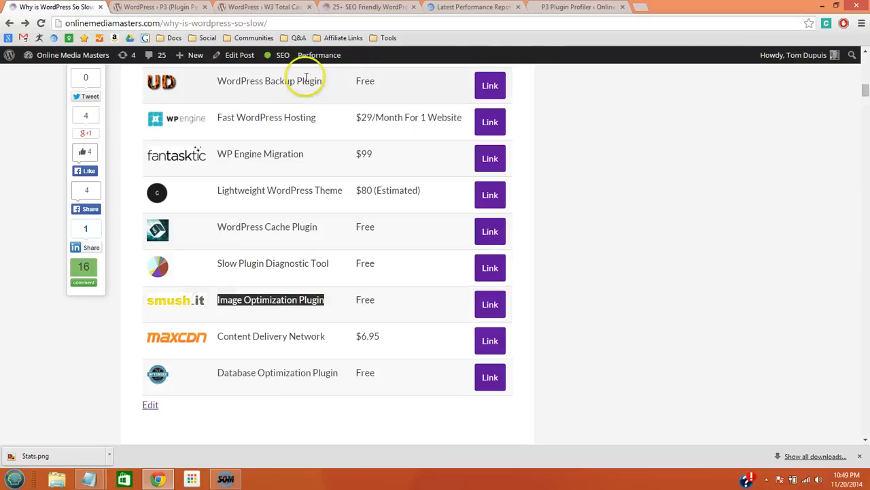
left_click(559, 6)
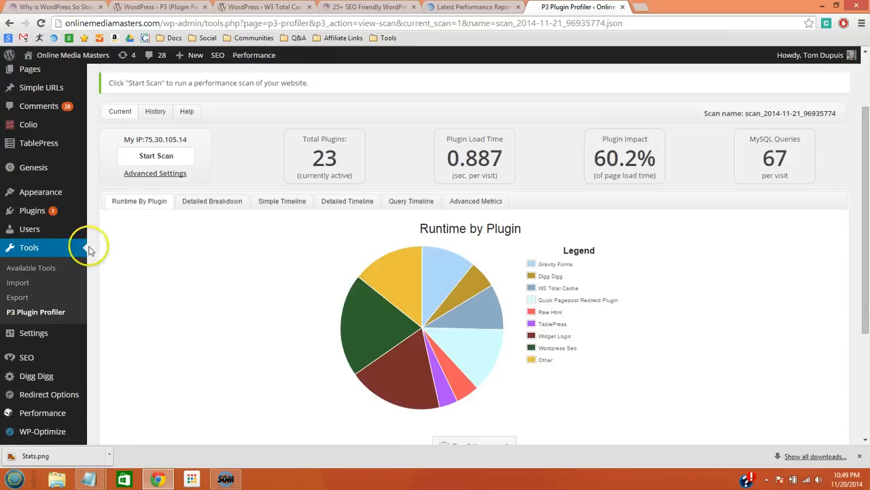
mouse_move(68, 213)
left_click(109, 234)
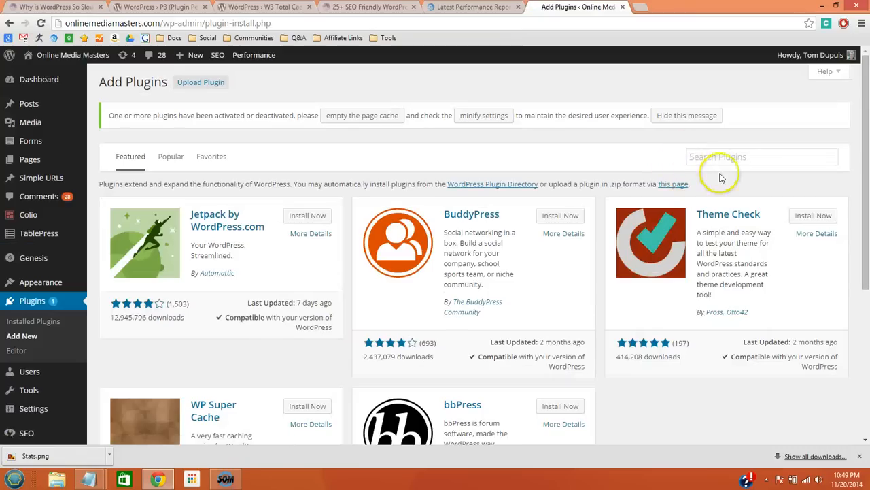
left_click(737, 164)
type("yahoo smush.it")
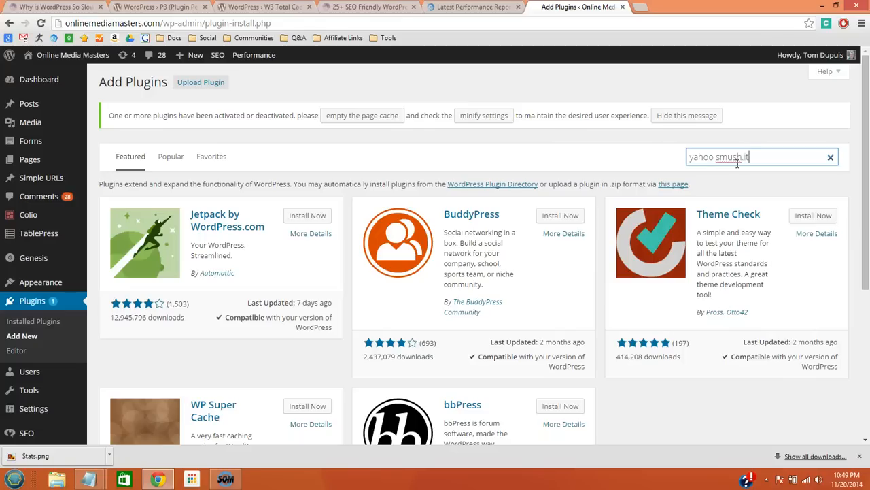
key("Return")
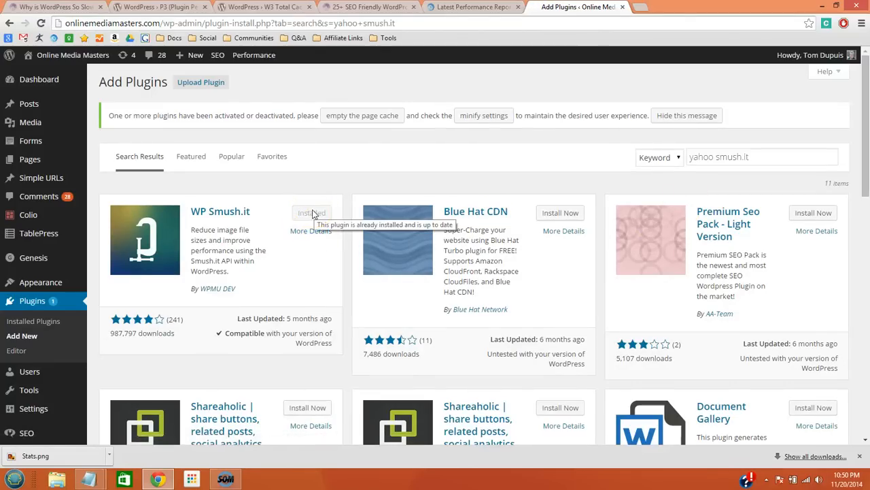
- Open the Bulk Smush.it page for the media library's images
mouse_move(70, 125)
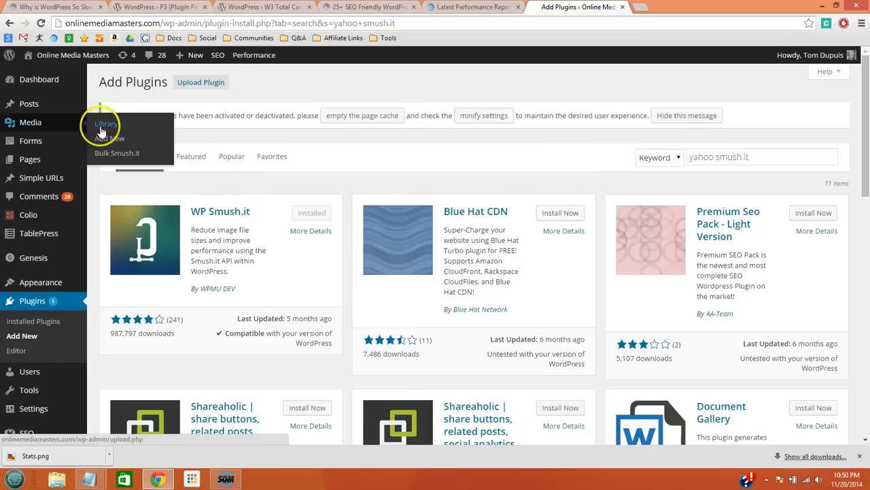
left_click(115, 154)
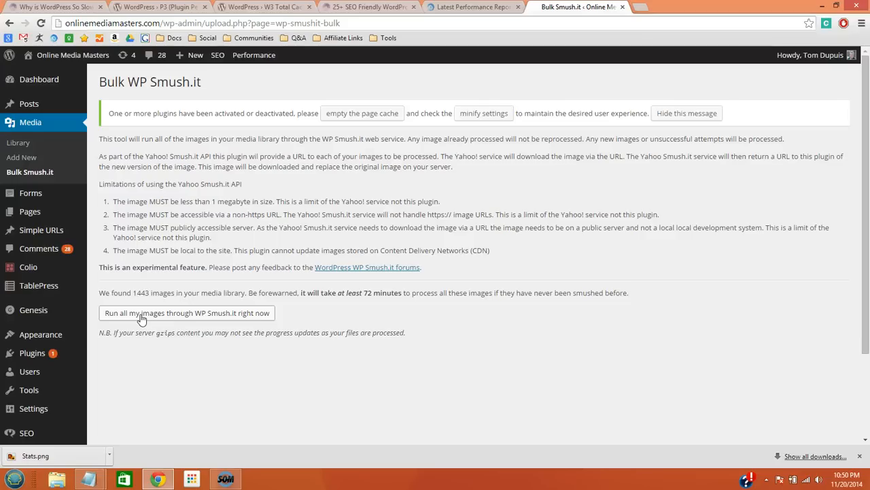
- Open the Media settings page and check the WP Smush.it options for processing images on upload
scroll(151, 283, "down", 2)
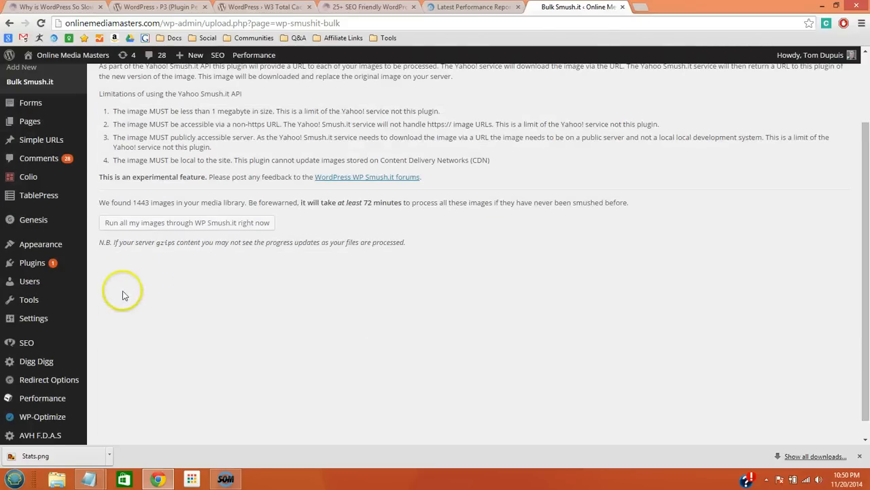
mouse_move(68, 316)
left_click(106, 322)
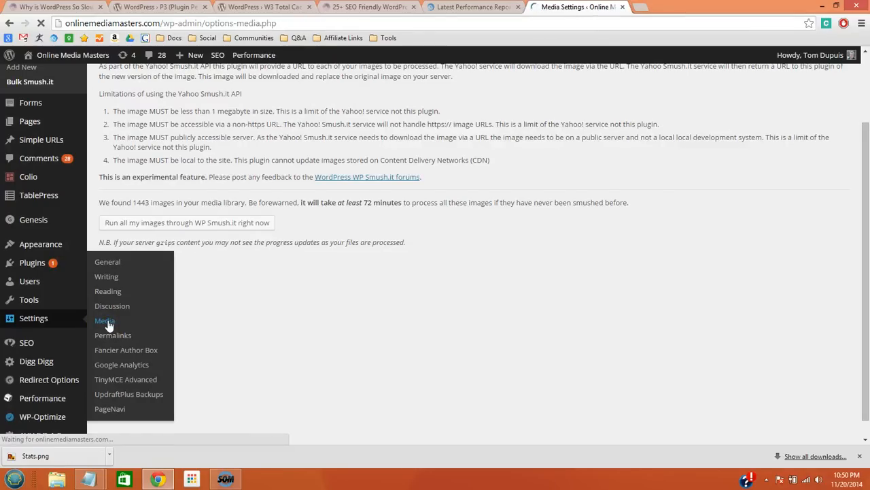
scroll(287, 271, "down", 3)
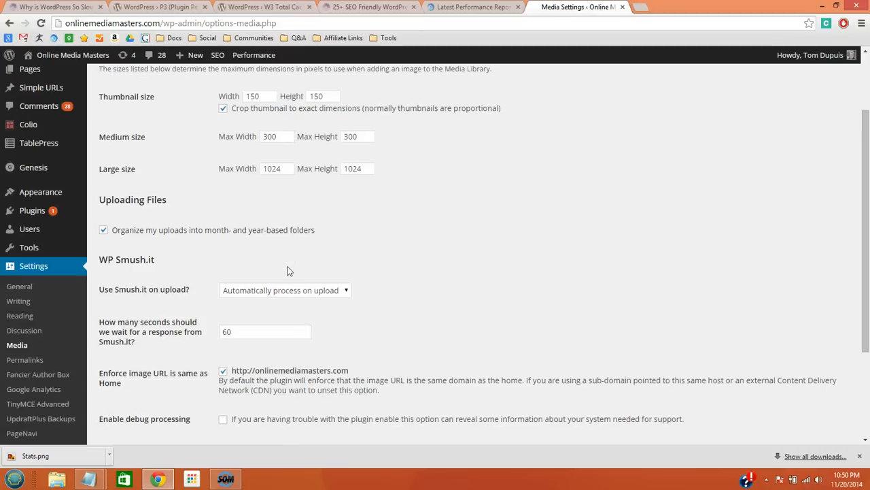
left_click(279, 267)
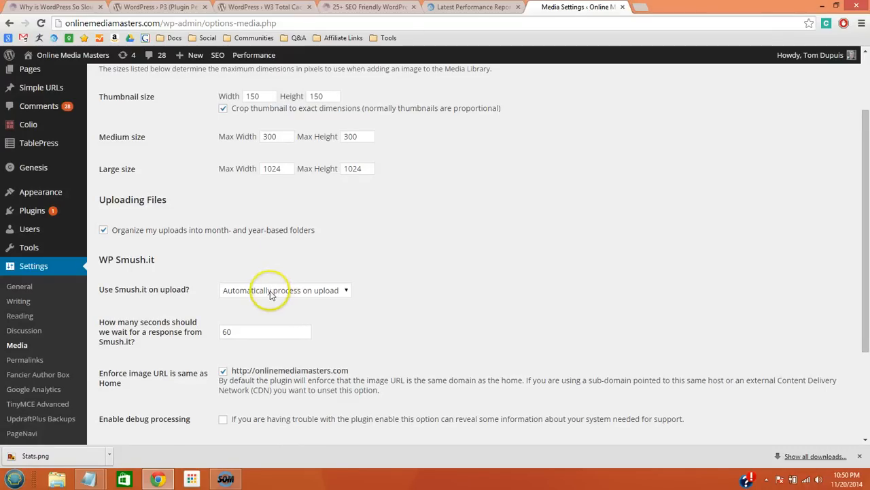
left_click(270, 293)
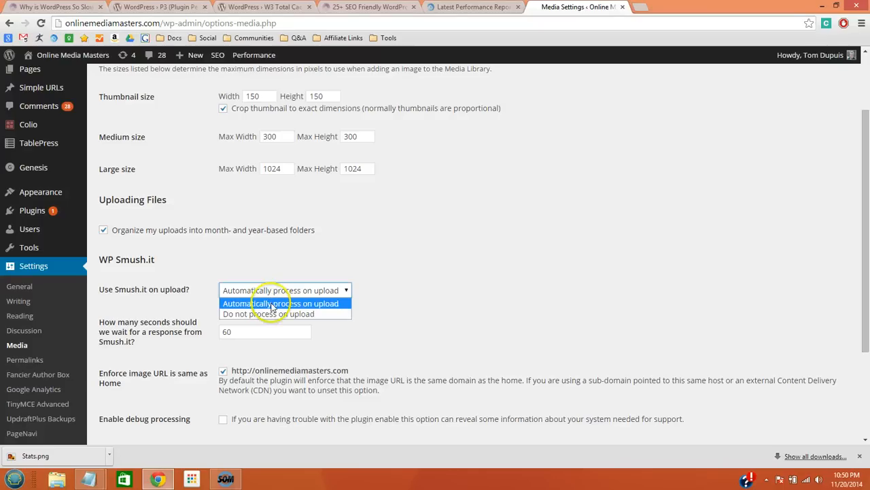
left_click(385, 267)
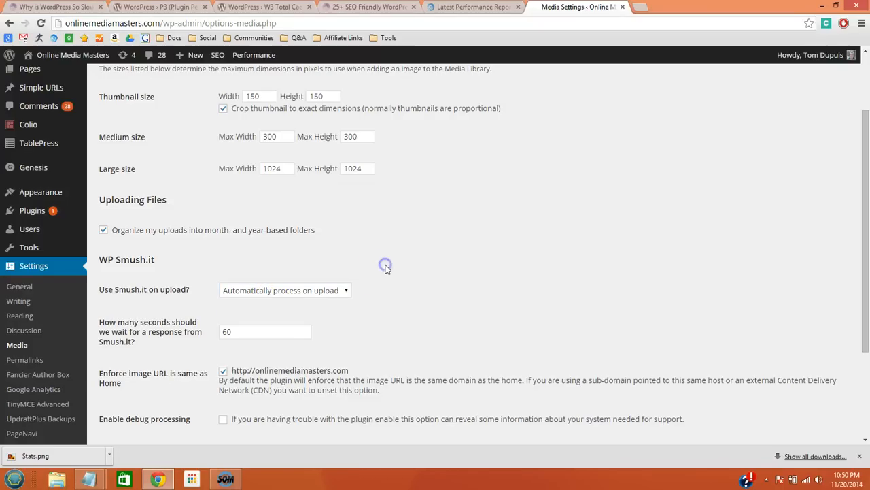
scroll(386, 268, "up", 2)
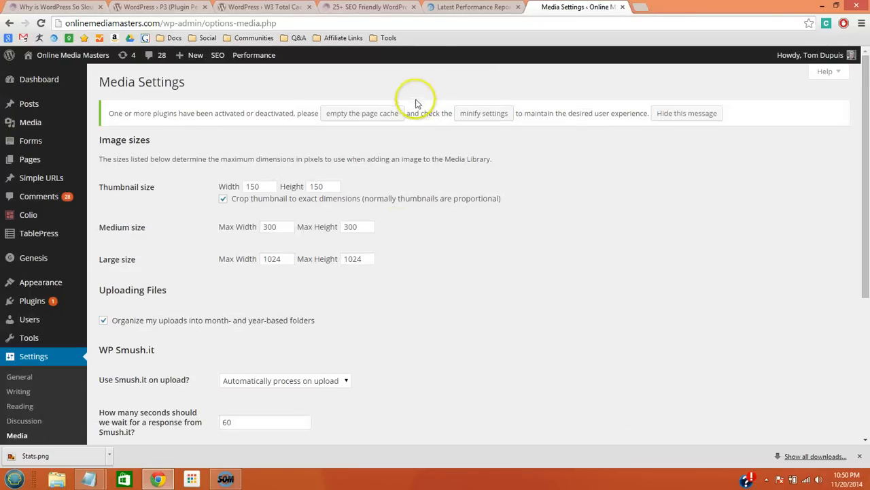
- Switch to the GTmetrix report, show its Page Speed recommendations and search the page for "image"
left_click(457, 10)
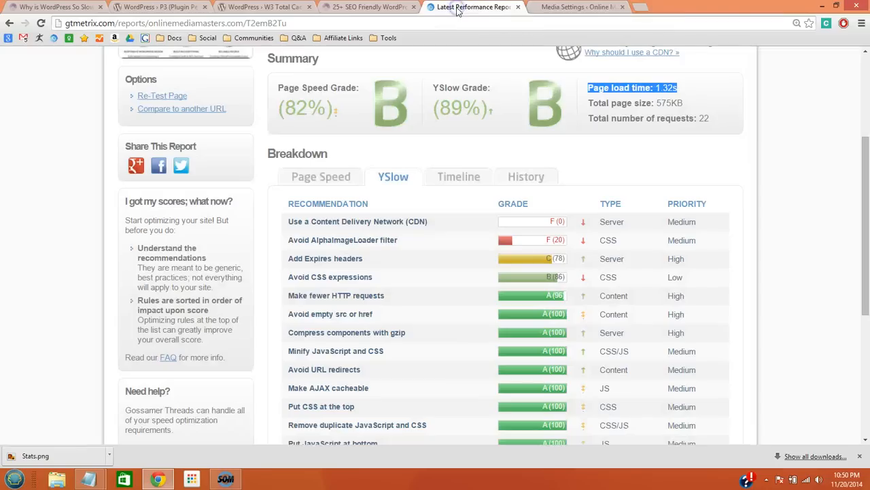
left_click(318, 180)
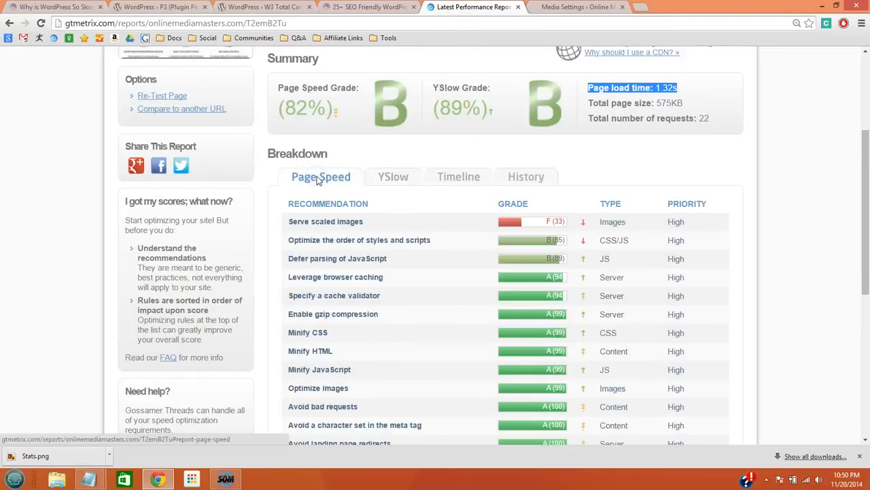
key("ctrl+f")
type("image")
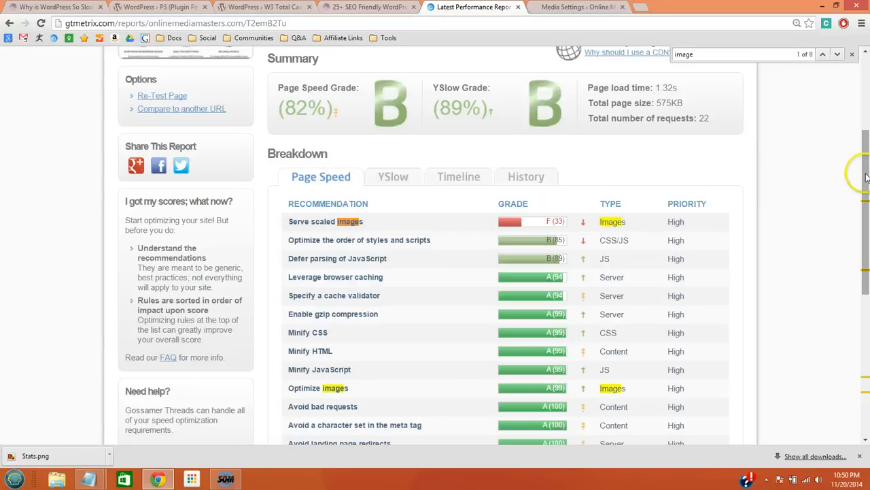
- Look through the image-related Page Speed recommendations and expand the details of Optimize images
left_click_drag(864, 169, 864, 209)
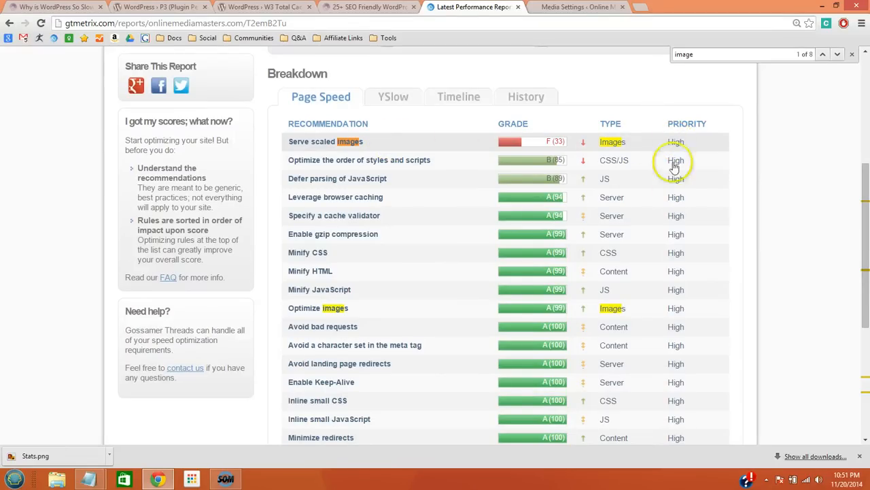
left_click_drag(860, 247, 859, 311)
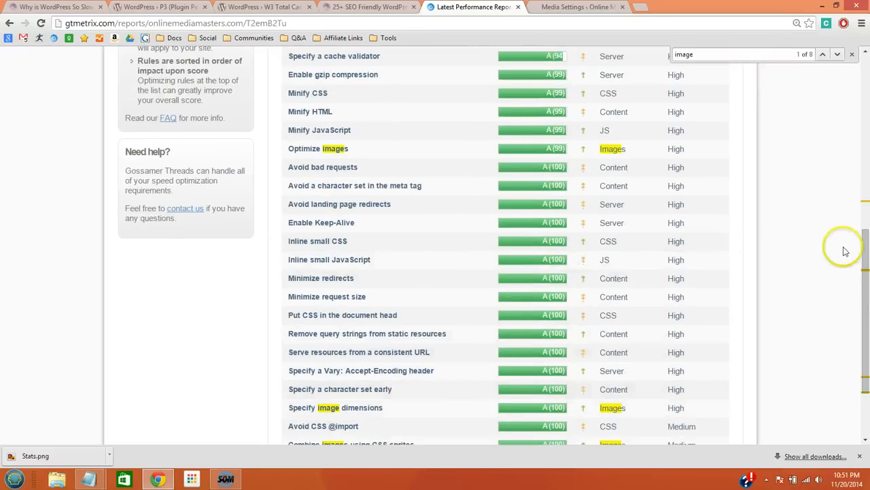
scroll(856, 252, "up", 1)
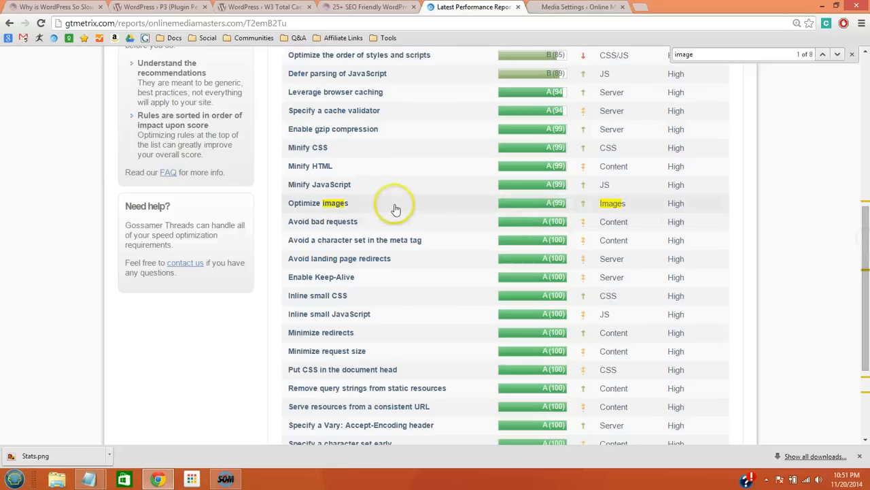
left_click(327, 204)
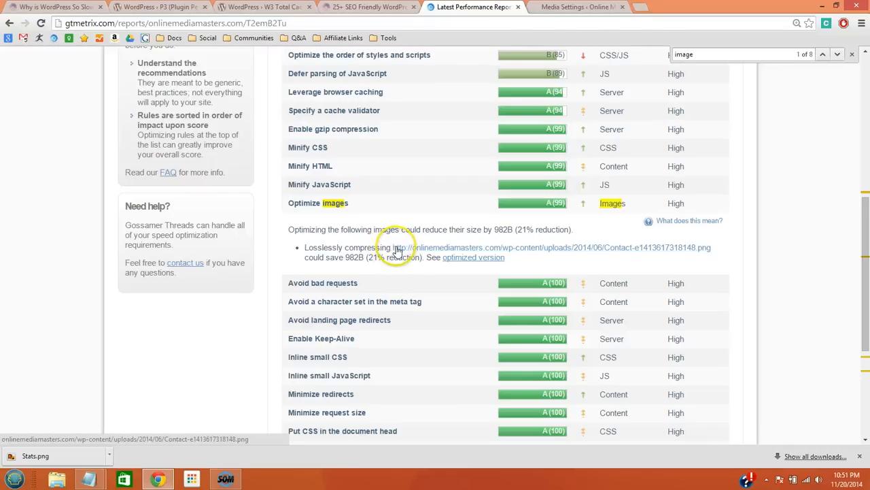
- Open the optimized version of the contact image from the GTmetrix report and save it to the Desktop as Contact
left_click(459, 258)
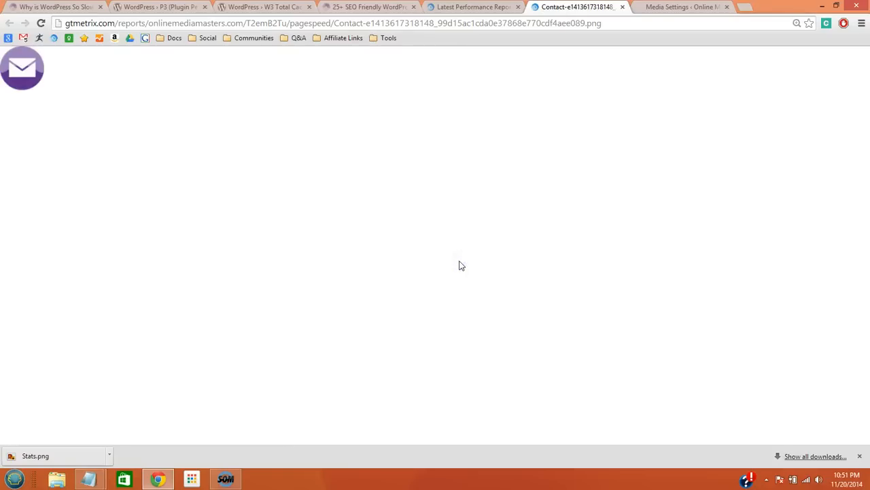
right_click(23, 74)
left_click(39, 86)
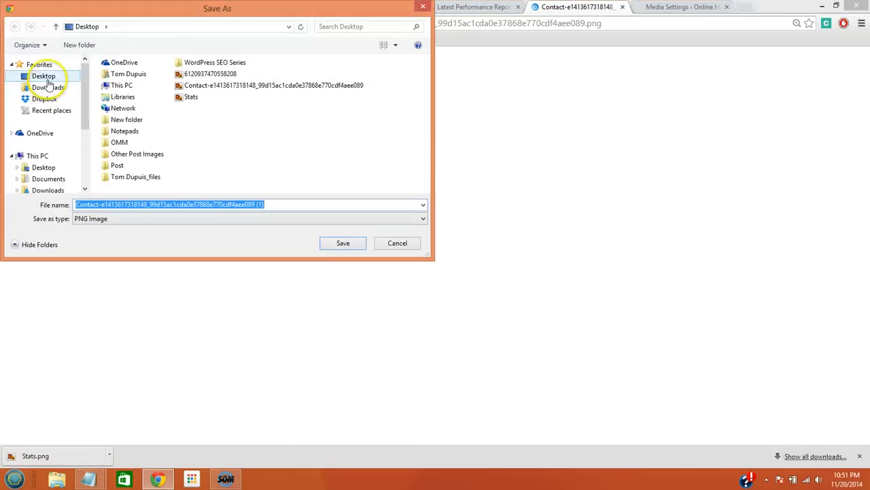
left_click(45, 76)
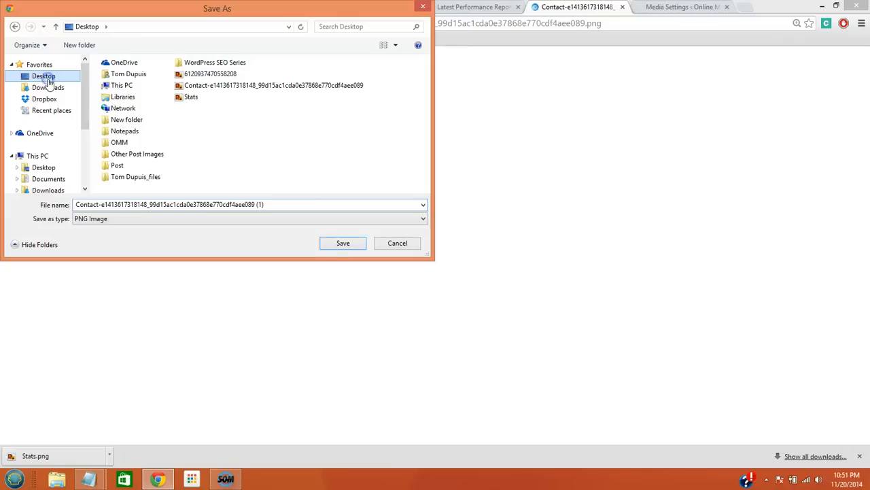
left_click(107, 205)
left_click_drag(98, 205, 349, 220)
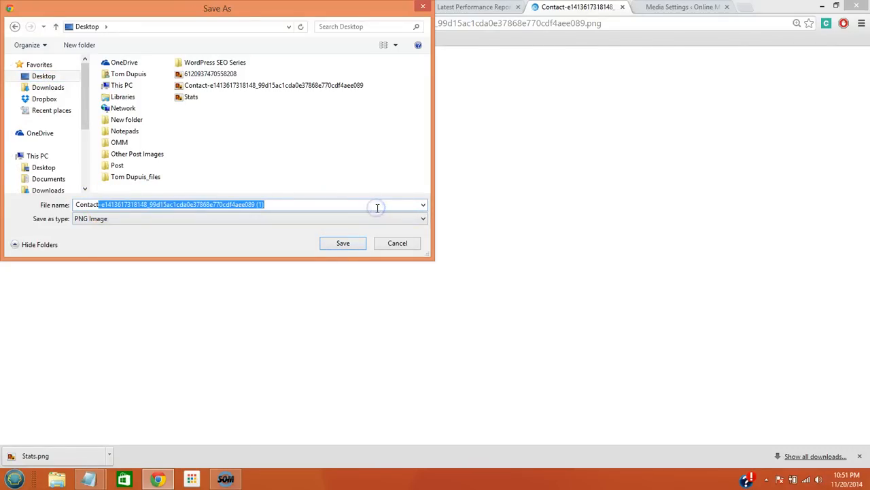
key("BackSpace")
key("Return")
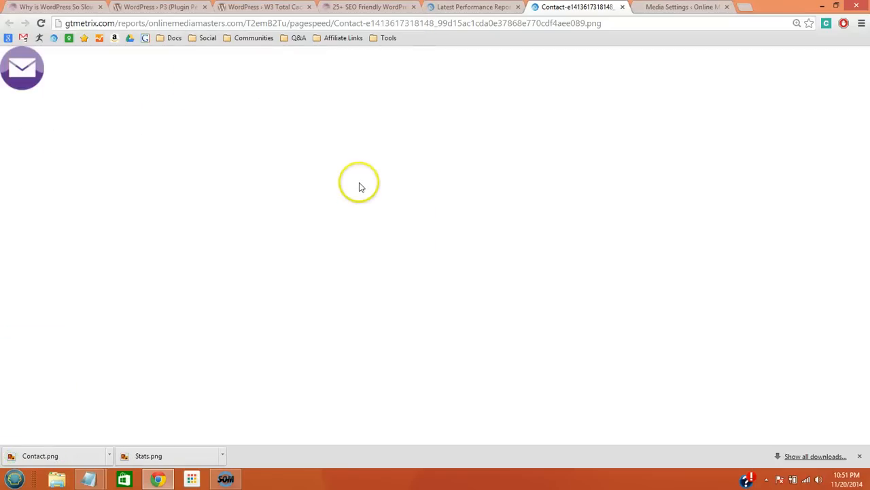
- Return to the WordPress admin's Media Settings page and open the Widgets page from there
left_click(674, 8)
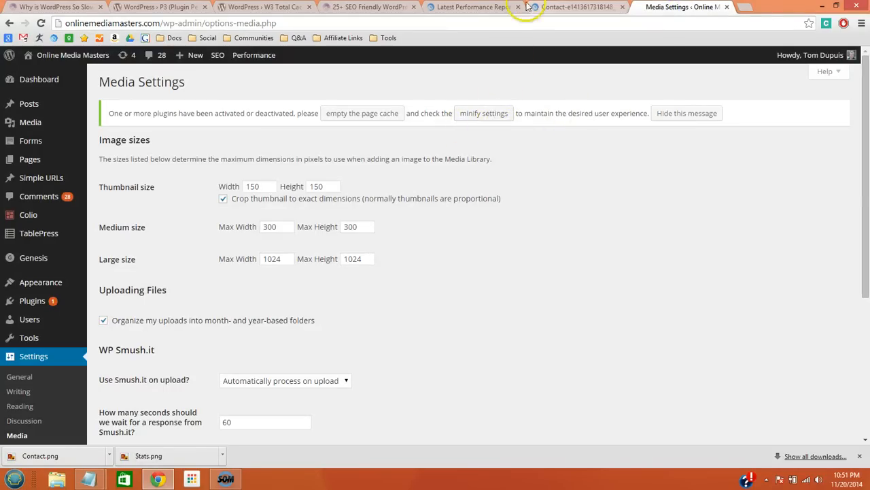
left_click(476, 7)
scroll(480, 93, "up", 5)
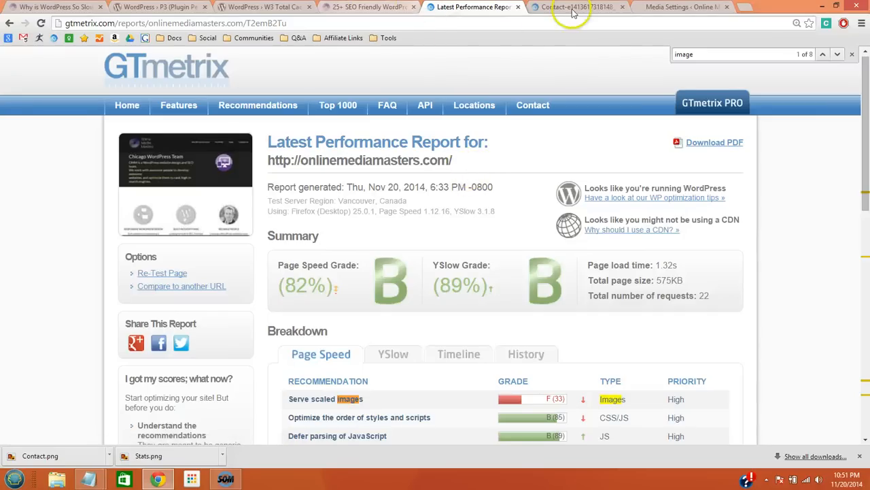
left_click(689, 7)
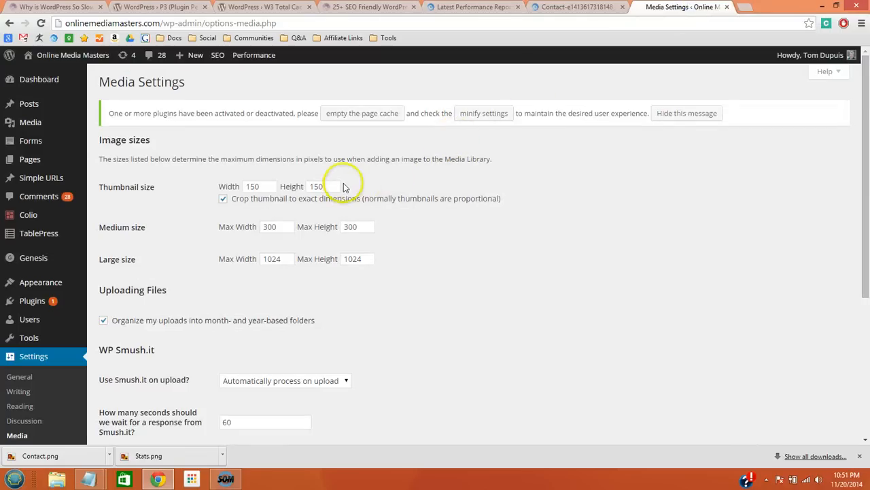
scroll(342, 185, "down", 2)
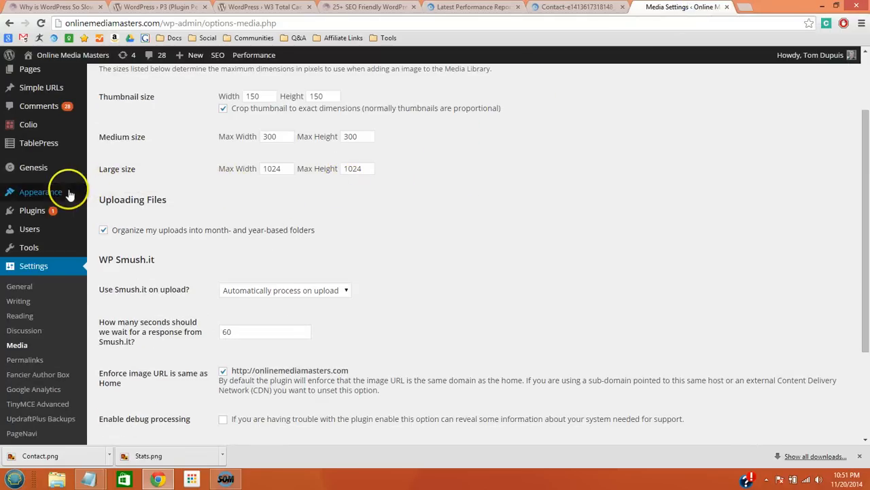
mouse_move(68, 192)
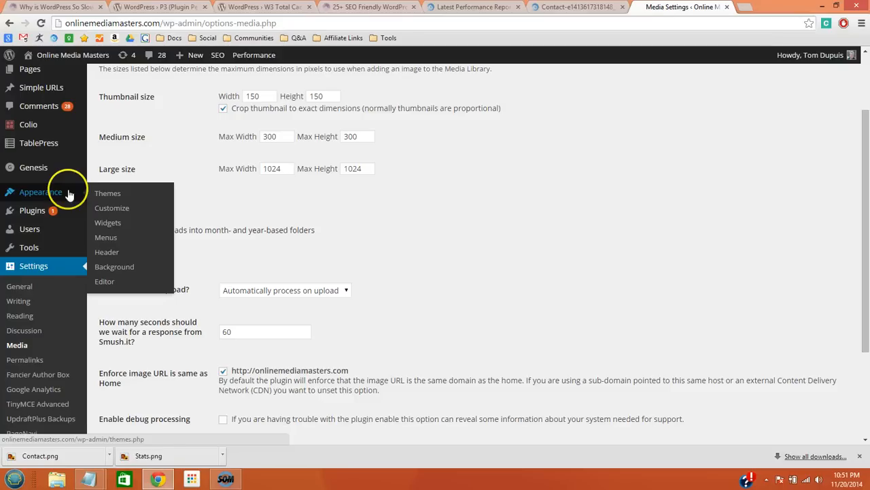
left_click(113, 222)
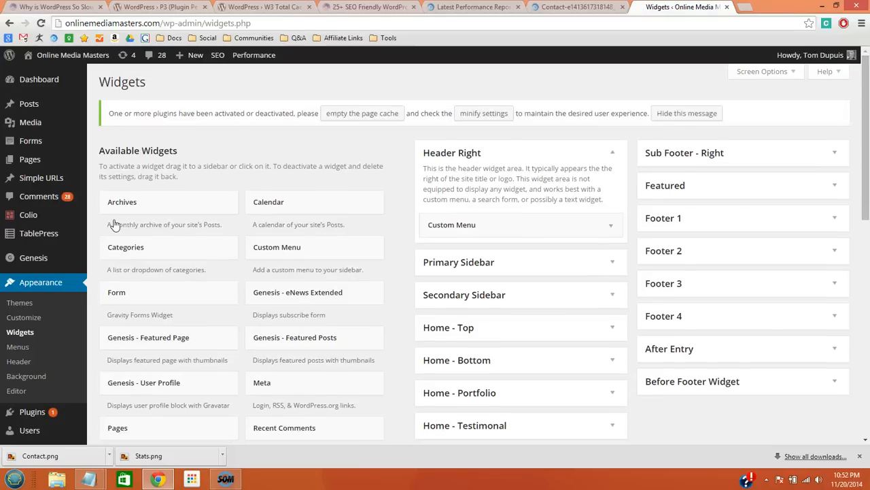
- Upload the Contact image from the Desktop to the media library in a separate tab and copy the file path from its edit page
mouse_move(68, 124)
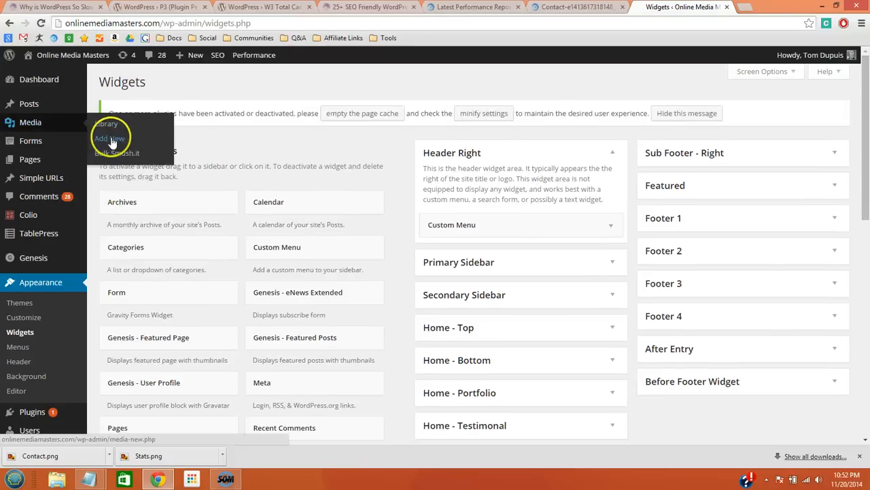
right_click(112, 142)
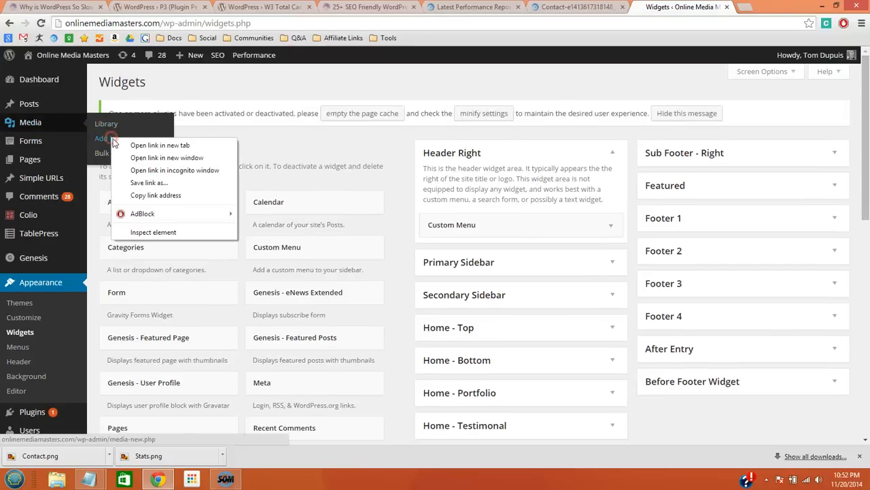
left_click(136, 145)
left_click(718, 15)
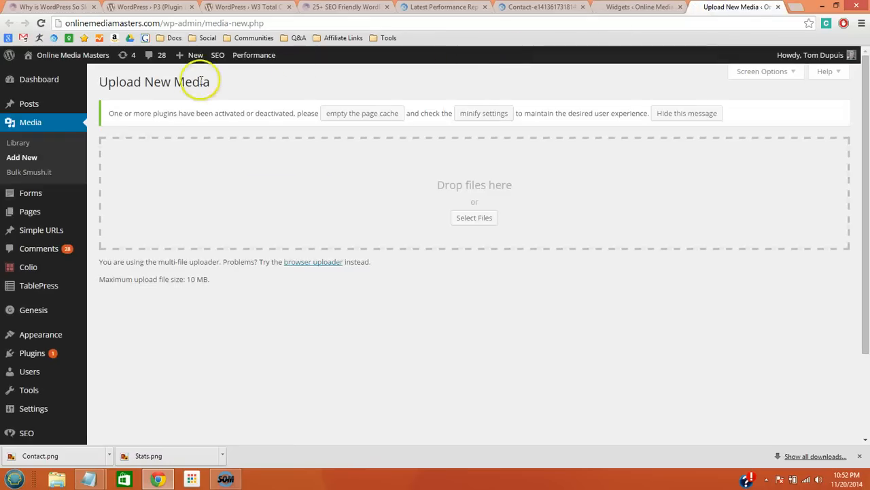
left_click(484, 218)
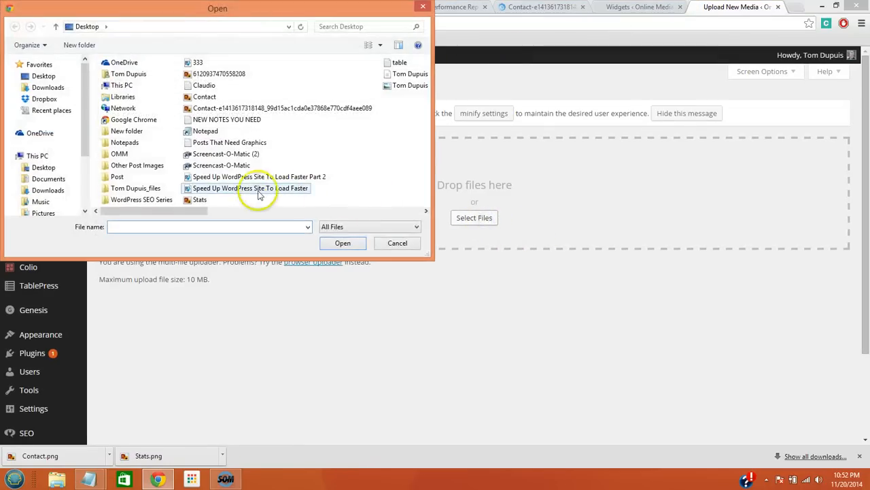
double_click(214, 102)
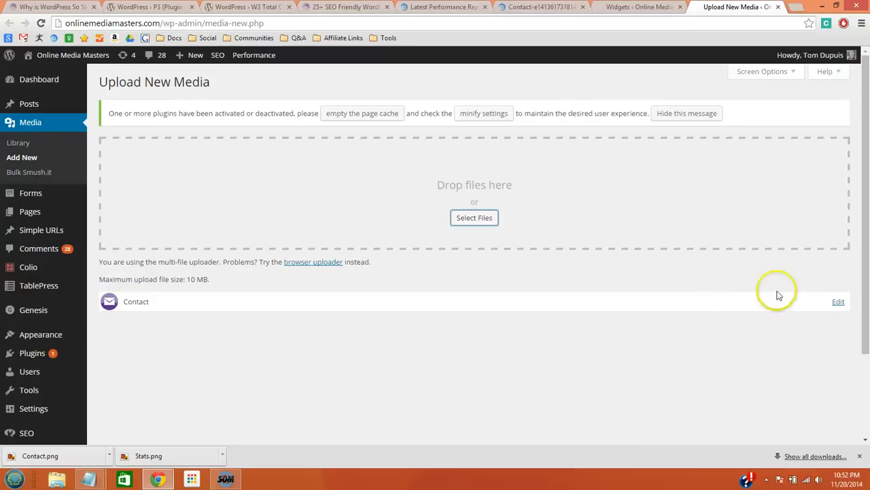
left_click(839, 303)
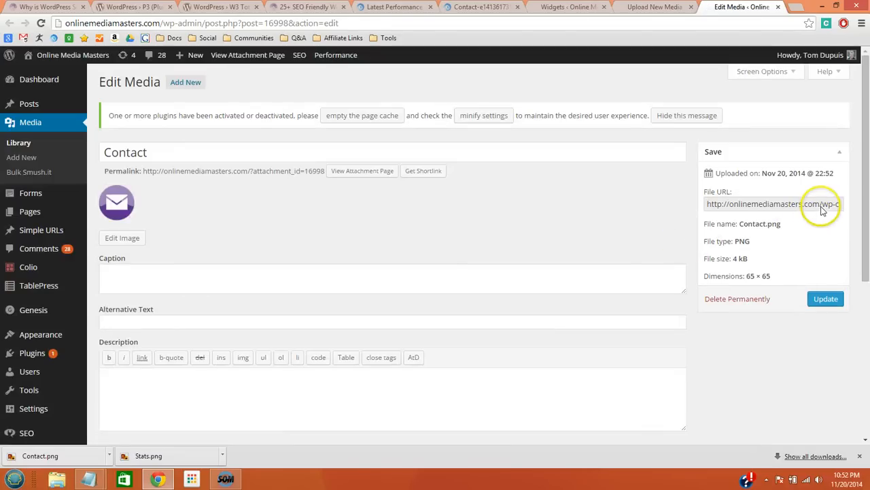
left_click_drag(820, 205, 851, 204)
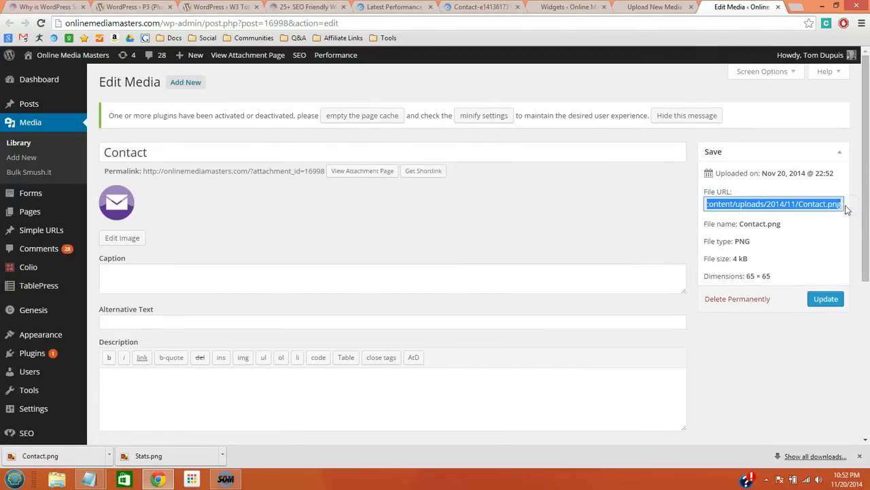
- In the Home - Contact Text area's text widget, replace the image source with /wp-content/uploads/2014/11/Contact.png
left_click(561, 9)
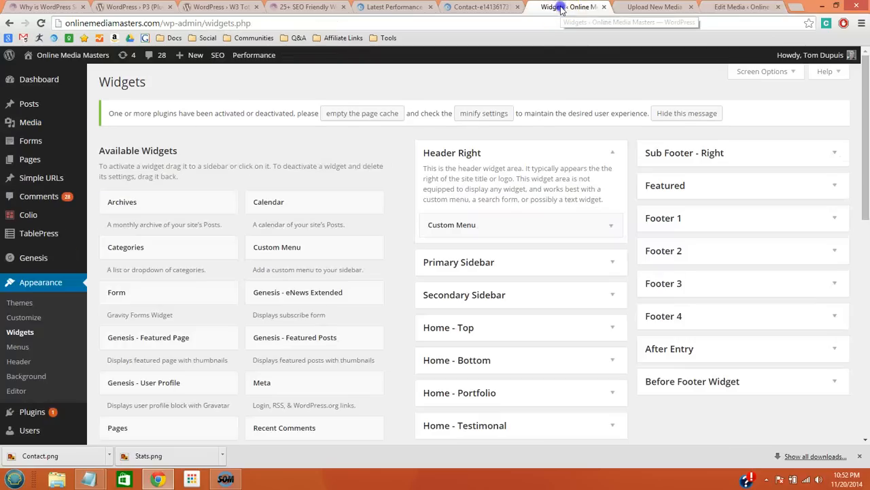
scroll(610, 259, "down", 2)
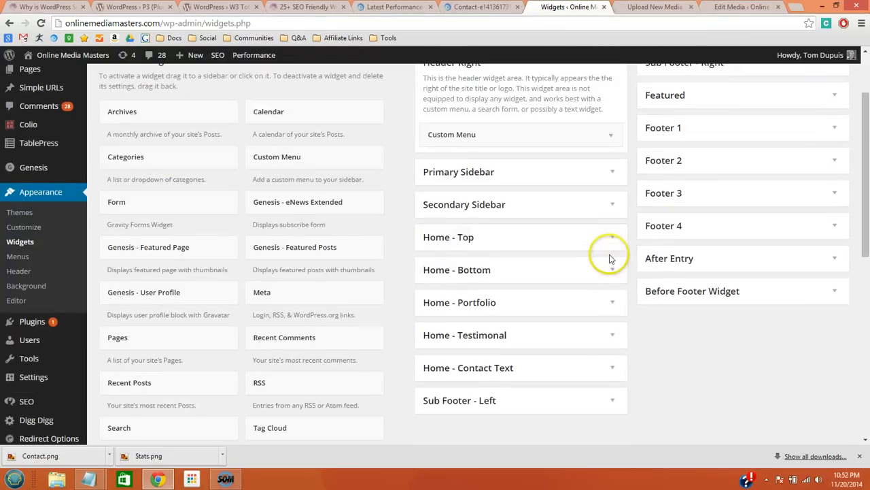
scroll(612, 260, "down", 2)
left_click(614, 277)
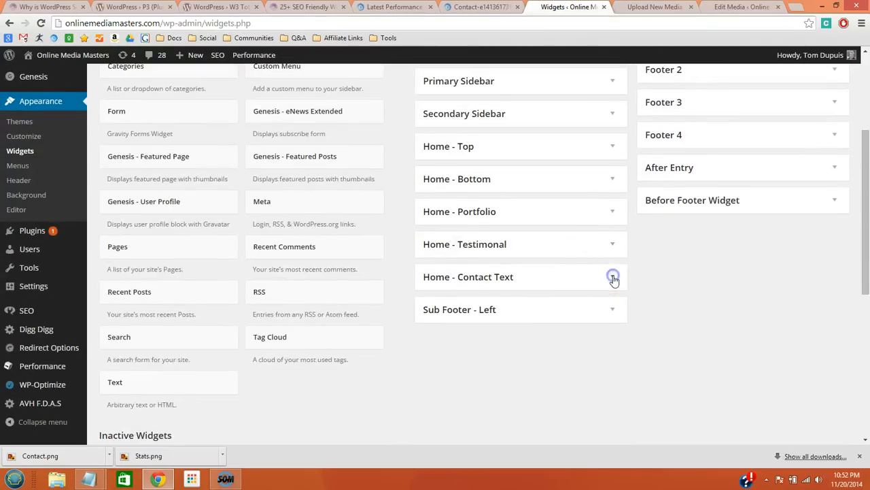
left_click(614, 319)
scroll(639, 313, "down", 4)
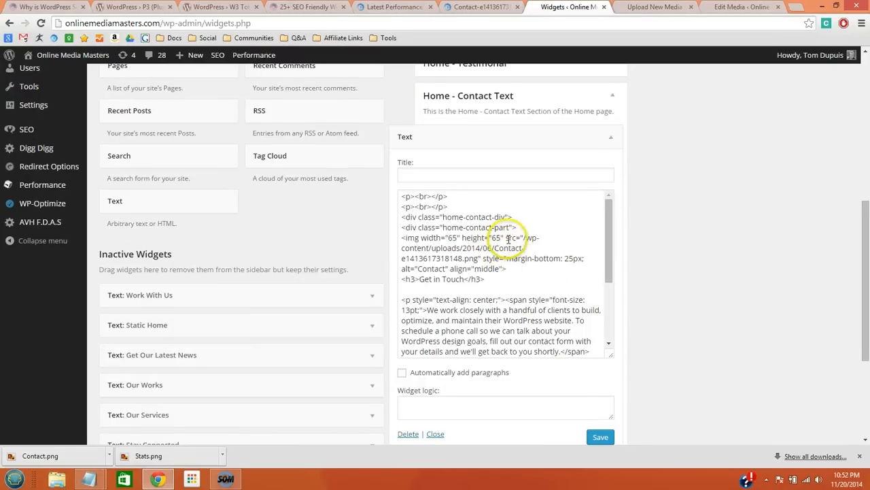
left_click_drag(522, 238, 481, 259)
type("/wp-content/uploads/2014/11/Contact.png")
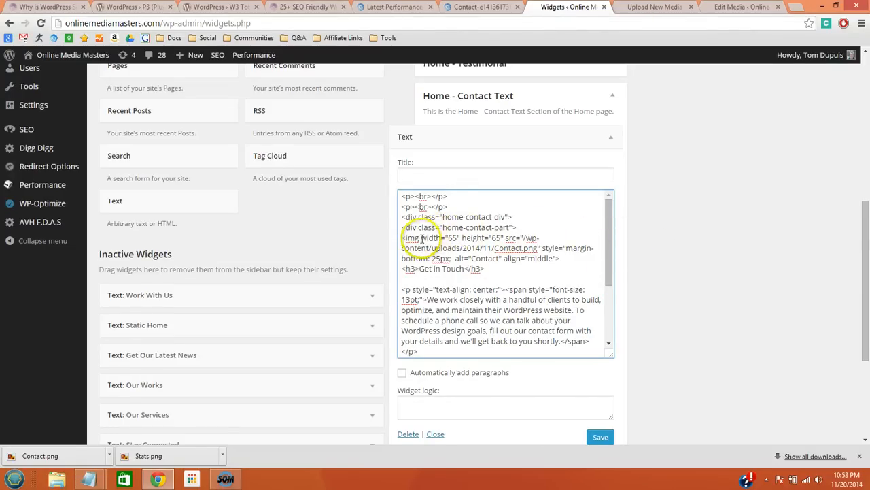
- Examine the width and height attributes of the image tag in the Home - Contact Text widget
left_click_drag(421, 238, 510, 238)
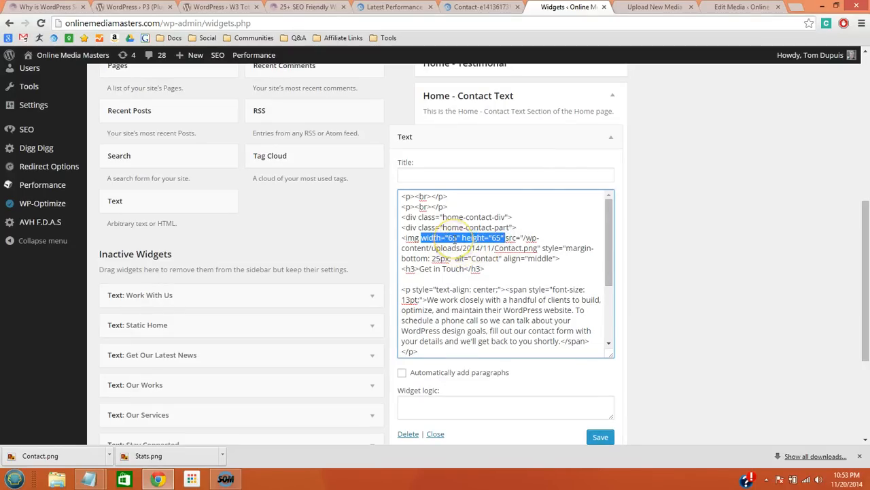
left_click(495, 238)
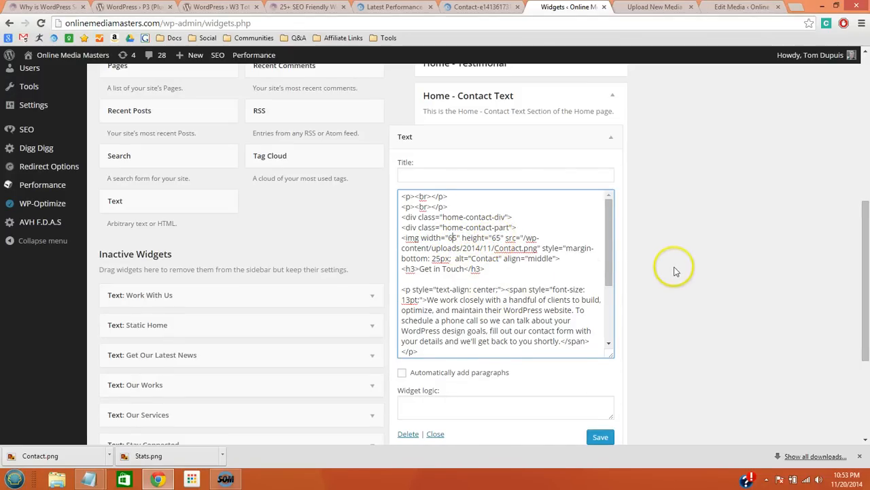
scroll(675, 271, "up", 2)
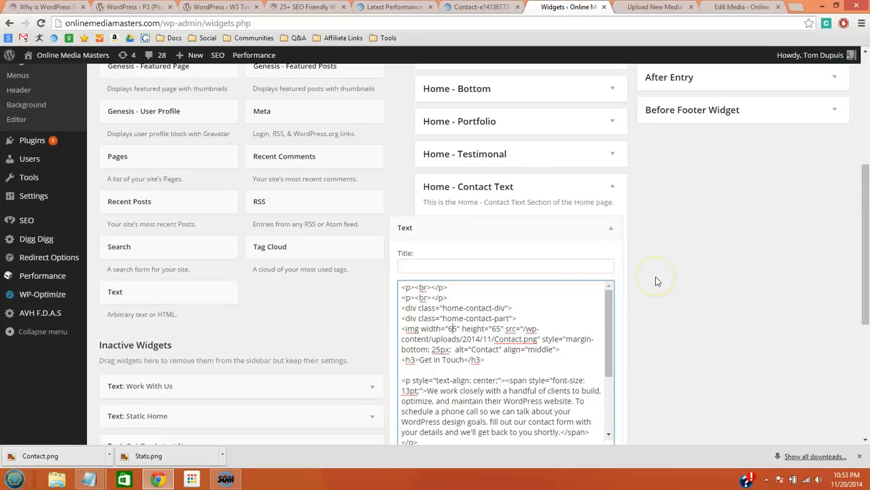
scroll(657, 281, "down", 2)
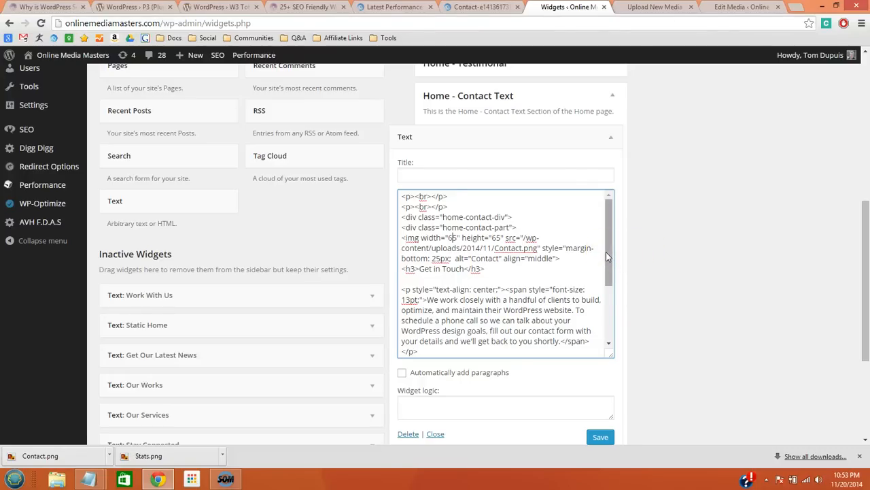
left_click_drag(421, 238, 506, 238)
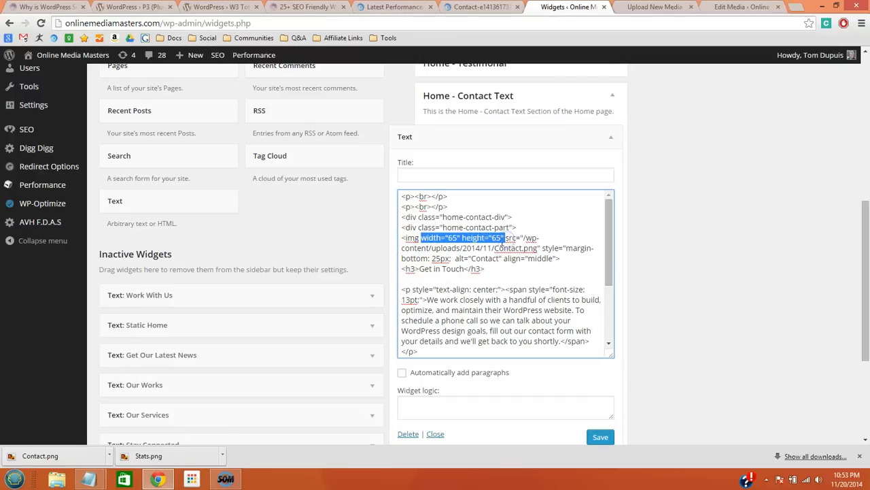
left_click(452, 238)
left_click(496, 239)
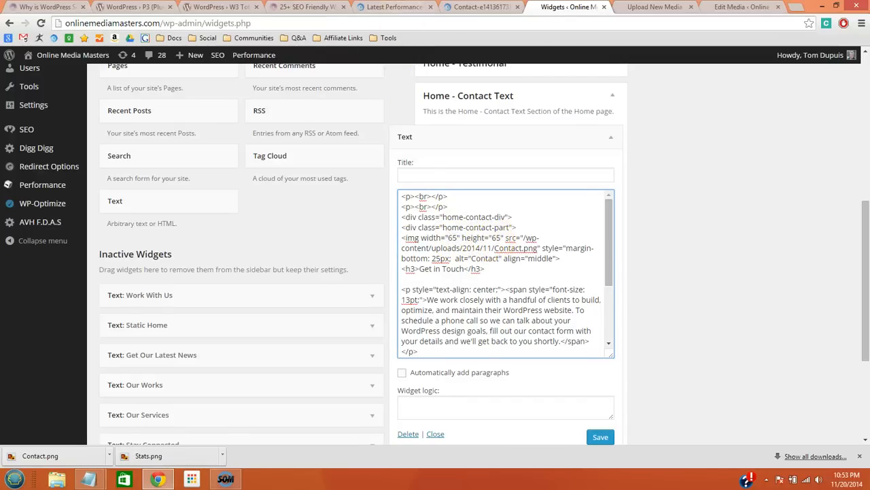
- Switch to the GTmetrix report, expand the Specify image dimensions recommendation and highlight its result text
left_click(394, 7)
scroll(443, 183, "down", 4)
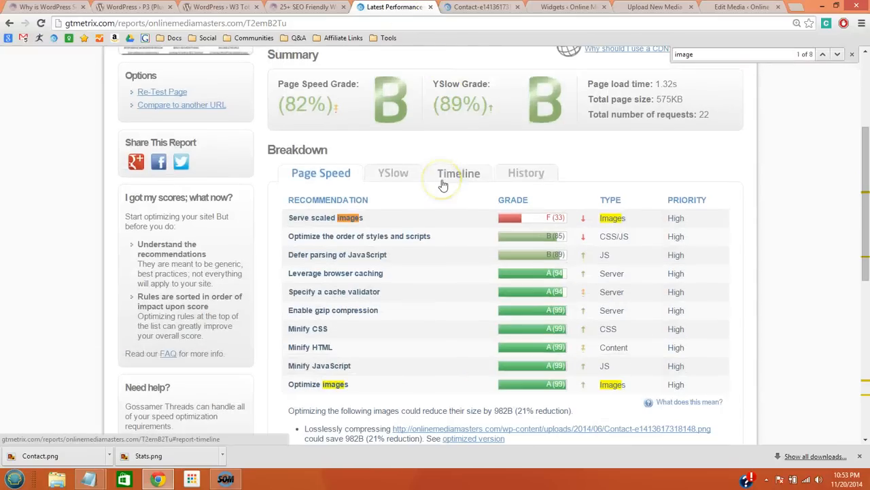
scroll(442, 185, "down", 1)
scroll(443, 185, "down", 3)
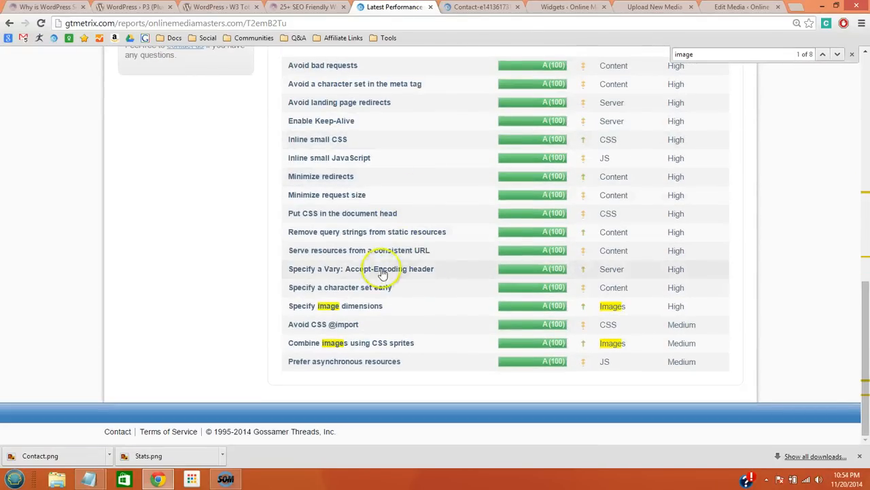
left_click(347, 308)
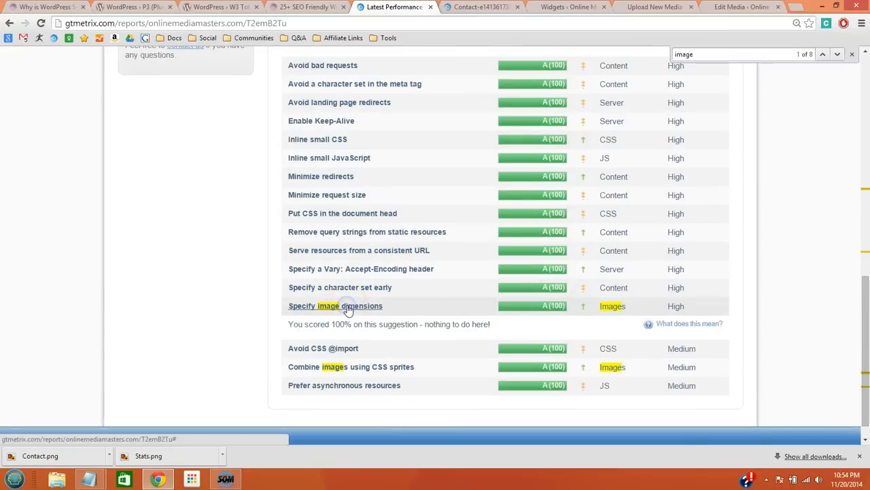
scroll(348, 307, "down", 1)
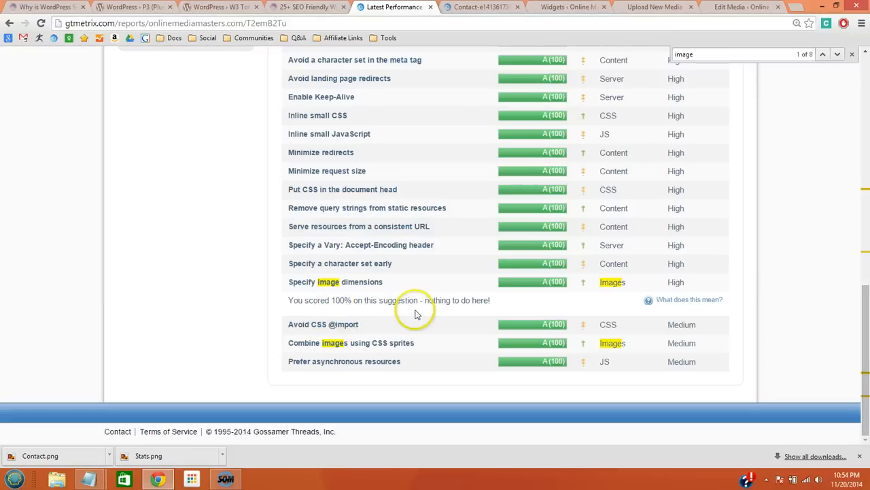
left_click_drag(498, 306, 290, 301)
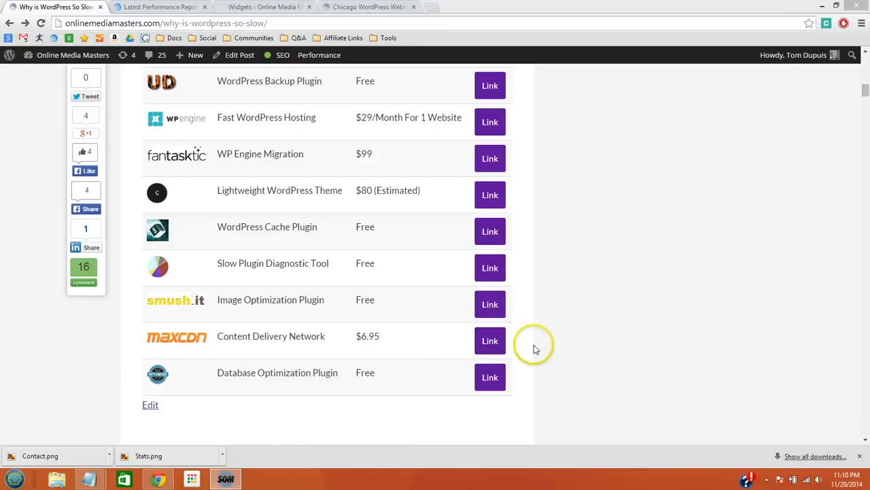
- Open the MaxCDN content delivery network link from the article's tools table
left_click(491, 342)
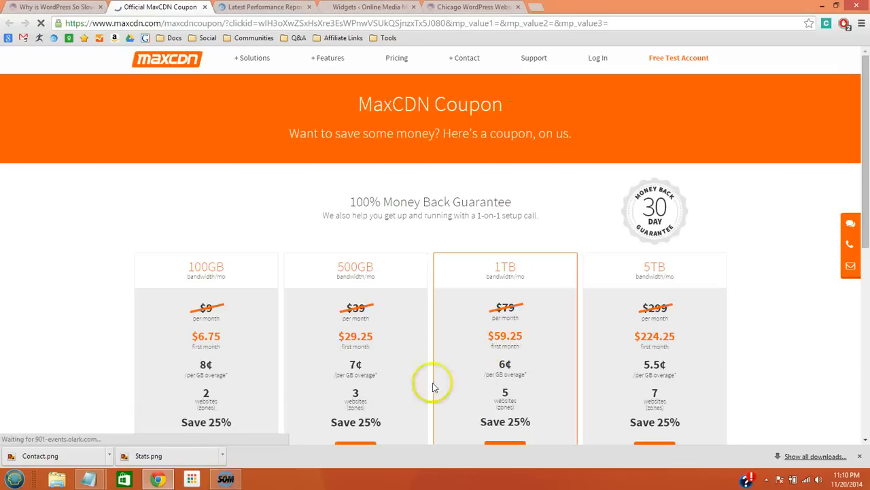
- Review the MaxCDN coupon plans and the order form for the 100GB plan, and return to the pricing page
scroll(364, 304, "down", 1)
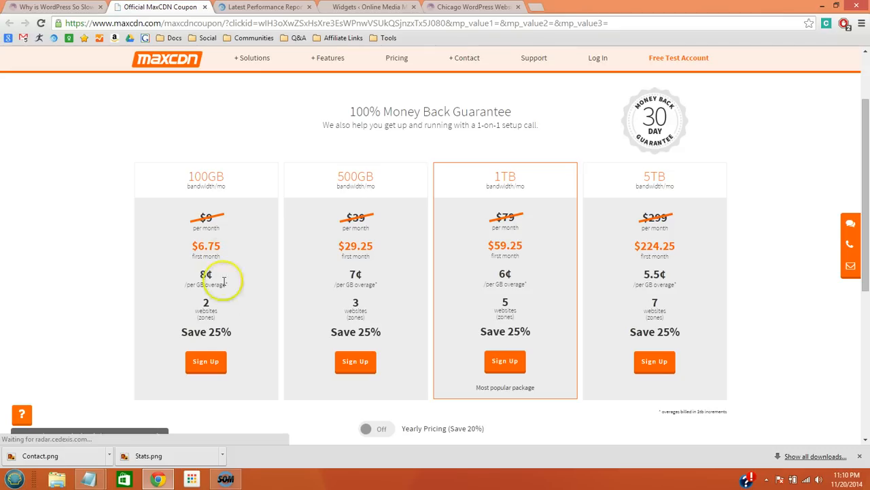
left_click(208, 362)
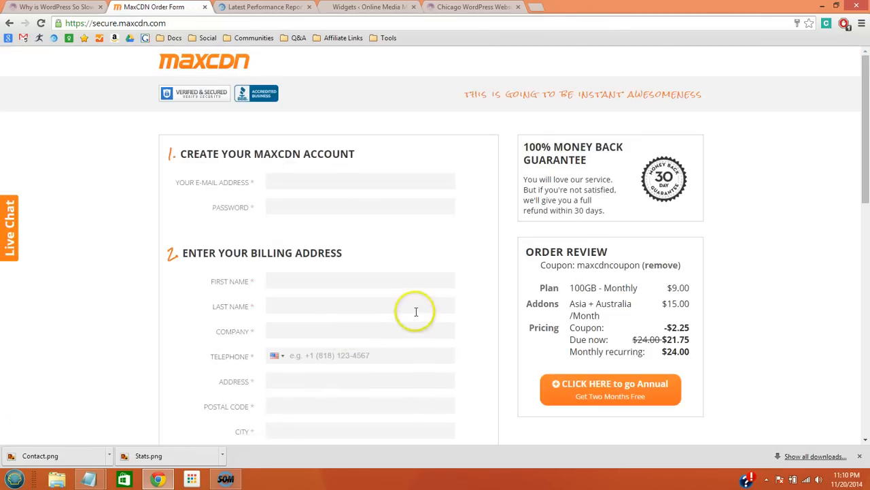
scroll(416, 311, "down", 2)
scroll(417, 310, "down", 4)
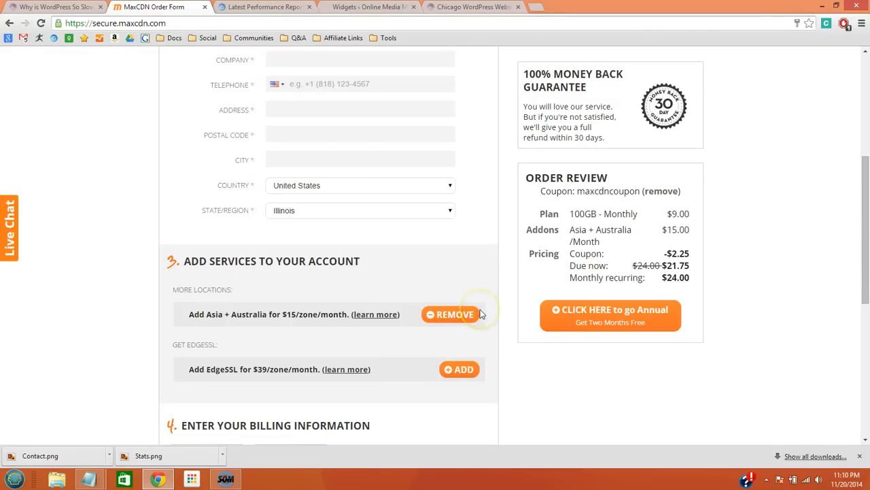
scroll(480, 314, "up", 5)
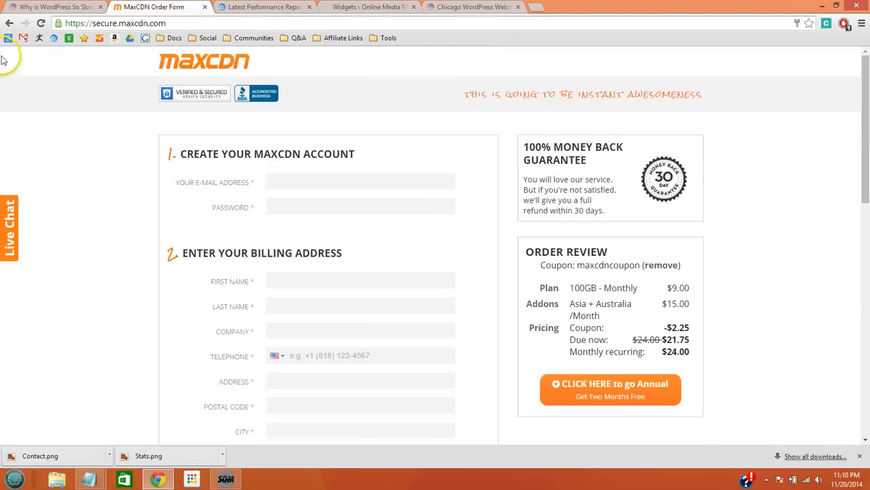
left_click(9, 24)
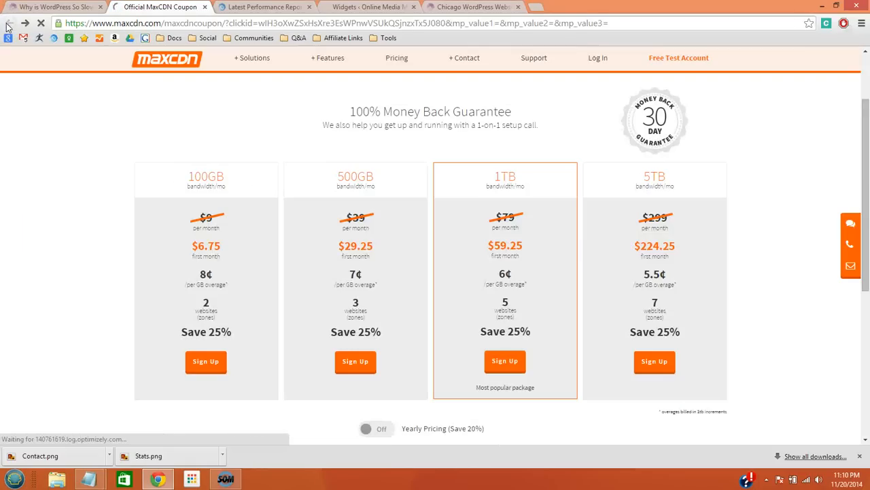
- Log in to the MaxCDN control panel and open the form for a new pull zone
left_click(597, 59)
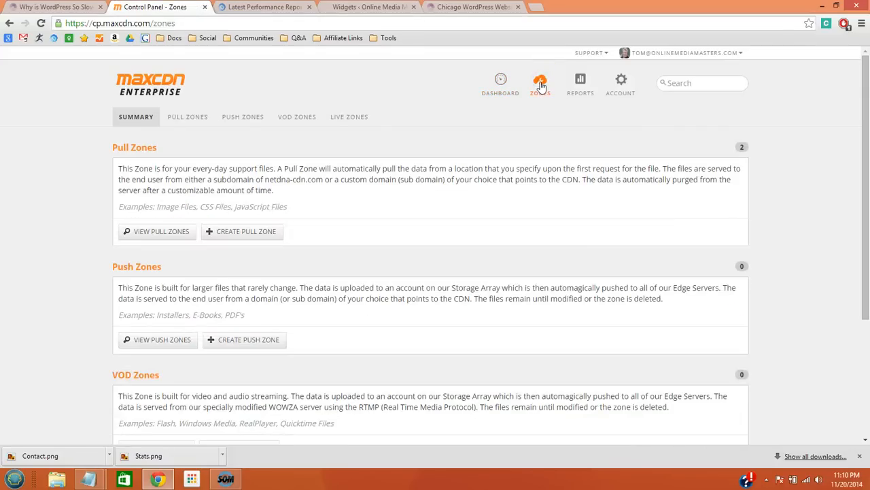
left_click(241, 231)
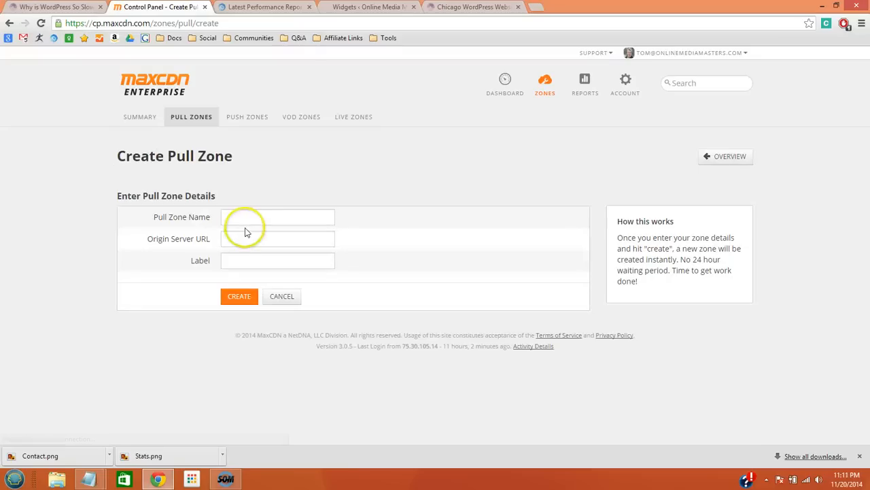
left_click(256, 218)
type("OMM")
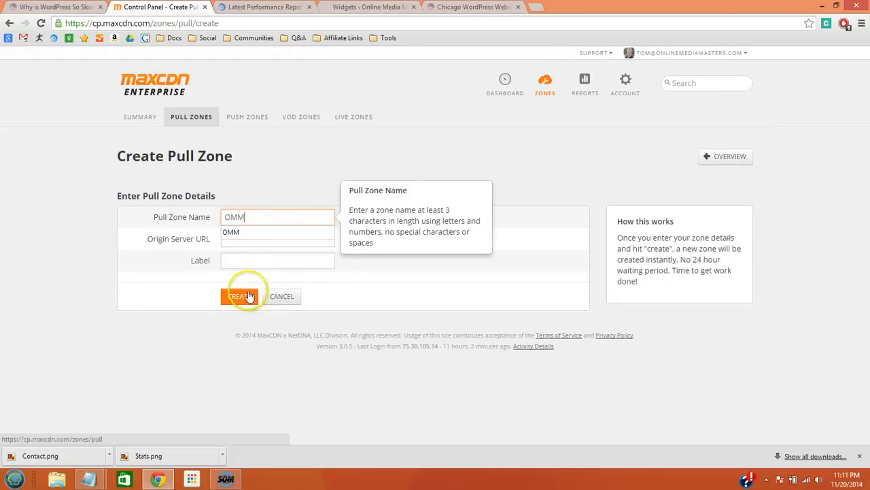
left_click(259, 262)
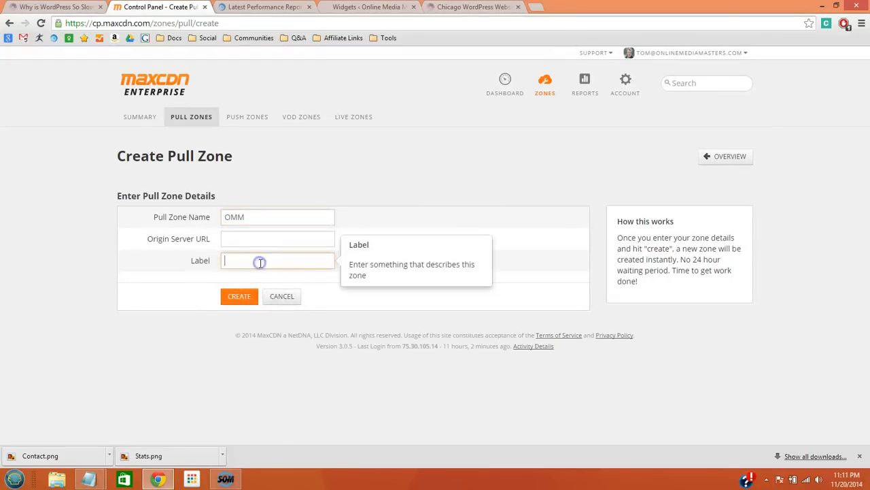
left_click(124, 306)
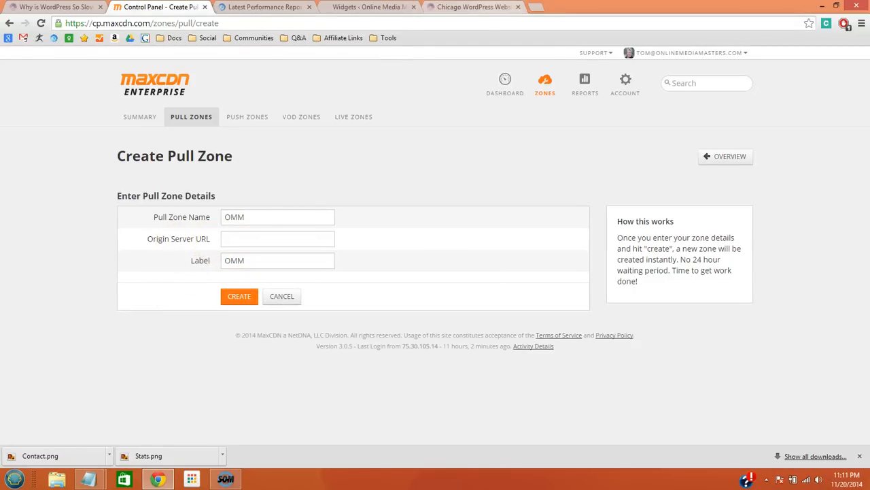
left_click(480, 7)
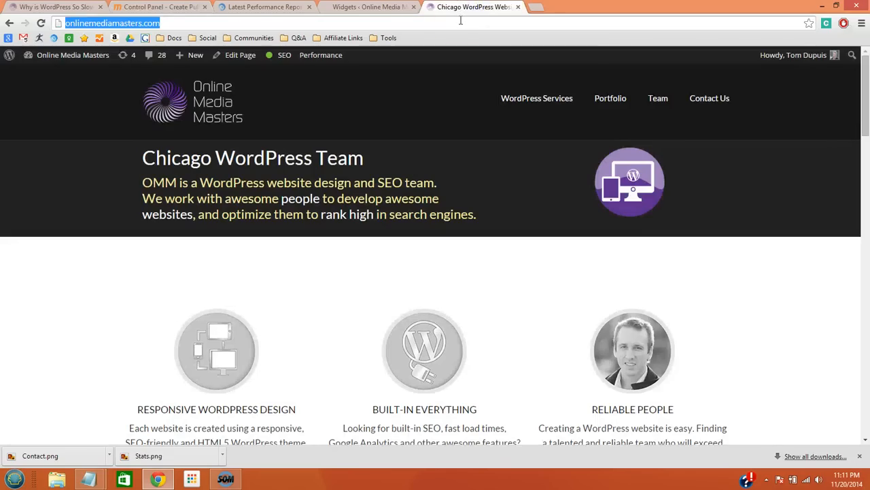
left_click(158, 8)
left_click(226, 233)
type("http://onlinemediamasters.com/")
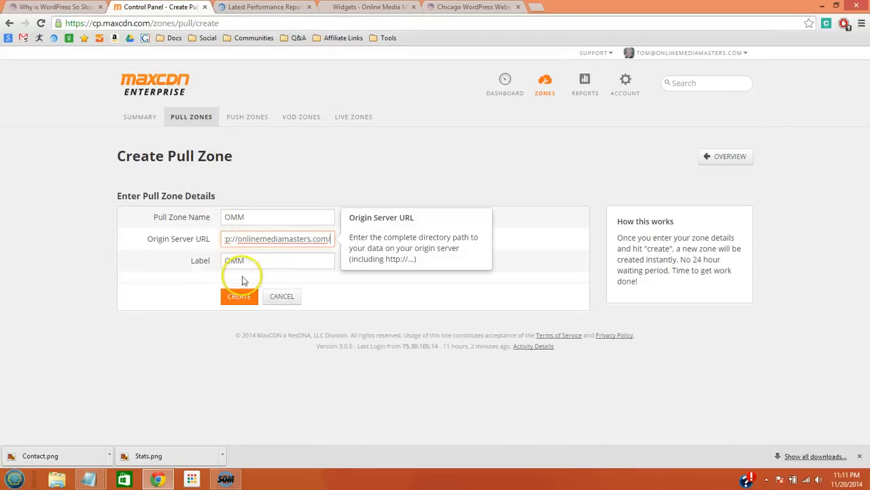
left_click(285, 300)
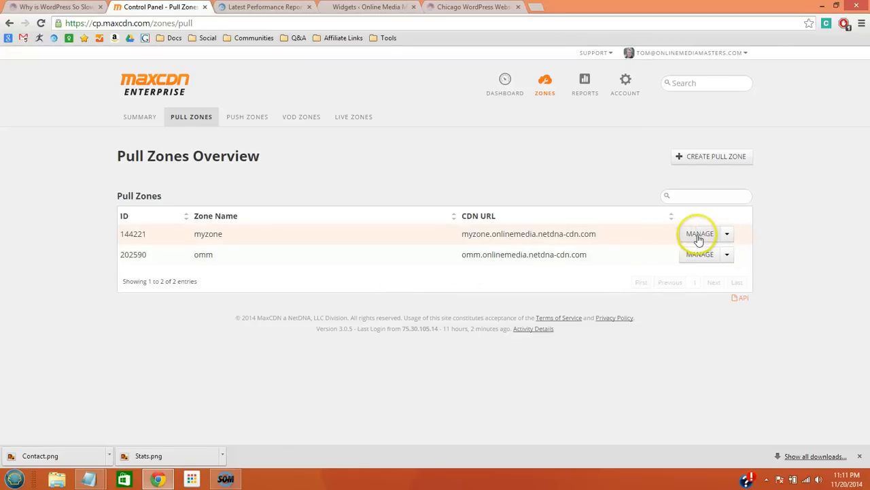
- Open the summary of the myzone pull zone, and the account's full API application list in a separate browser tab
left_click(699, 236)
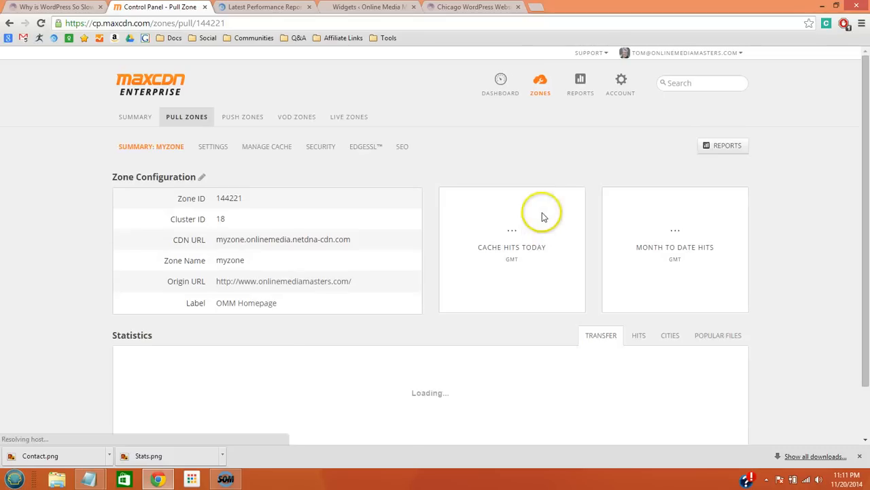
right_click(621, 94)
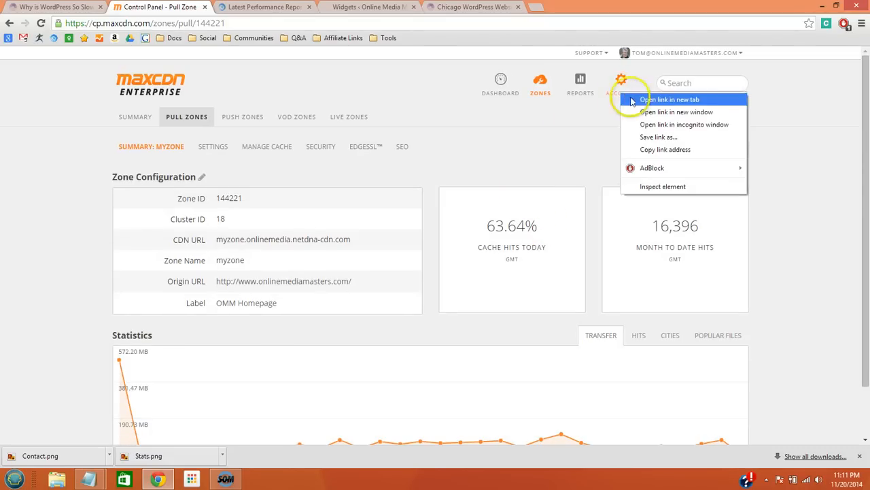
left_click(638, 102)
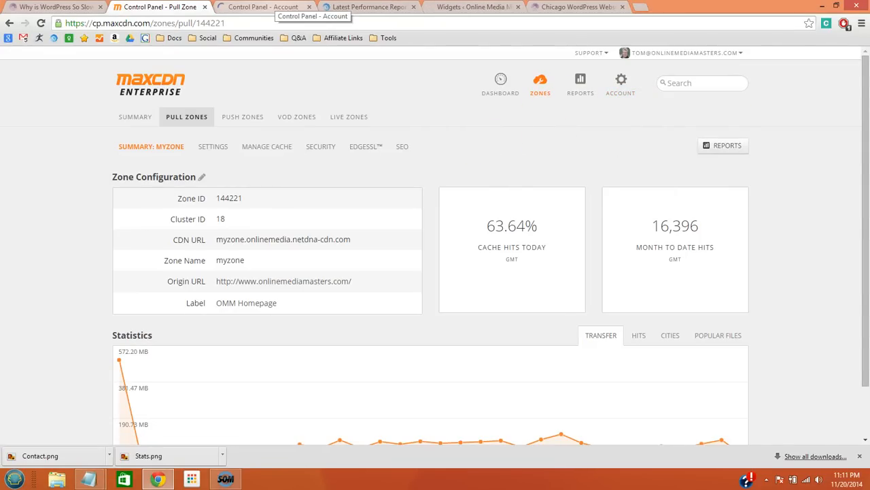
left_click(269, 7)
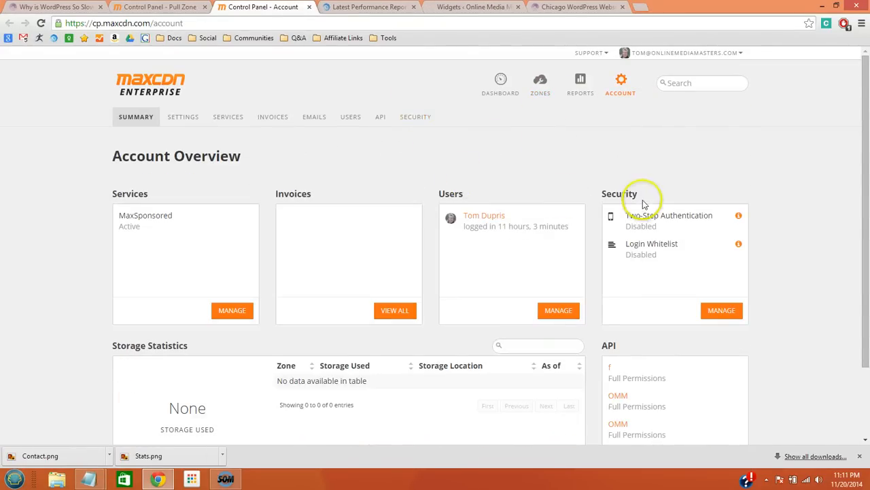
scroll(643, 200, "down", 2)
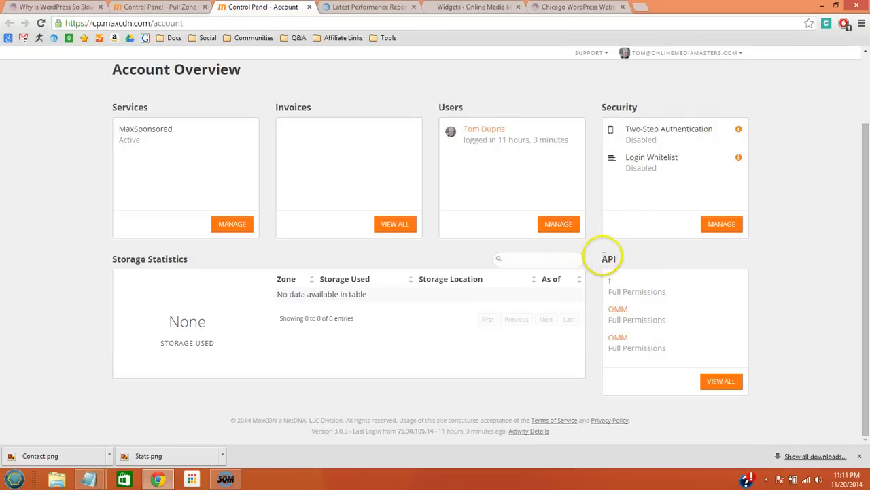
left_click(725, 382)
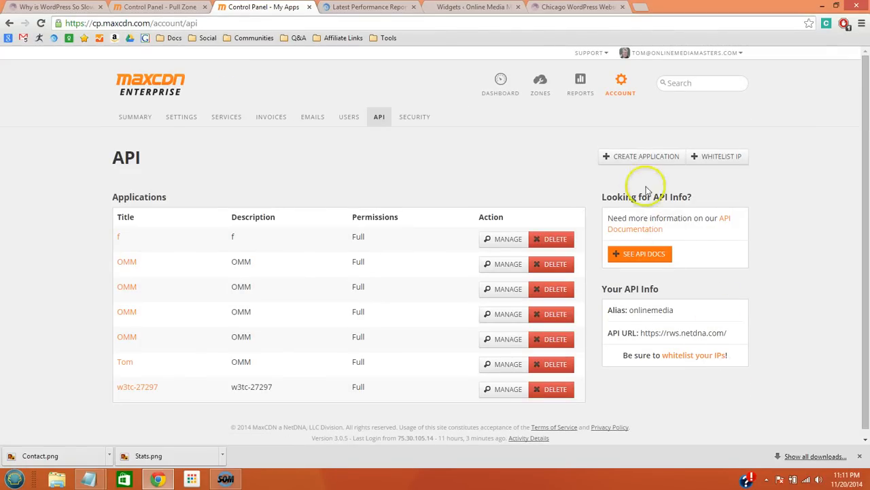
- Draft a new API application with OMM as its name and description, and return to the API list without registering it
left_click(638, 161)
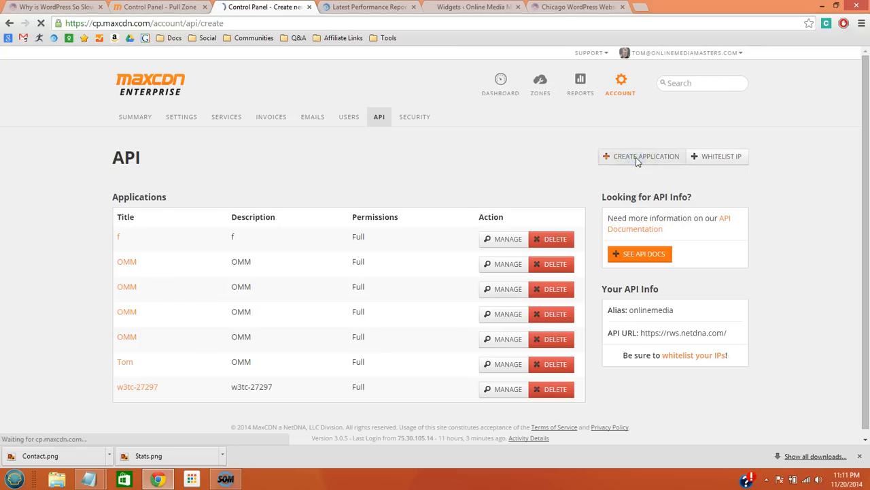
left_click(306, 218)
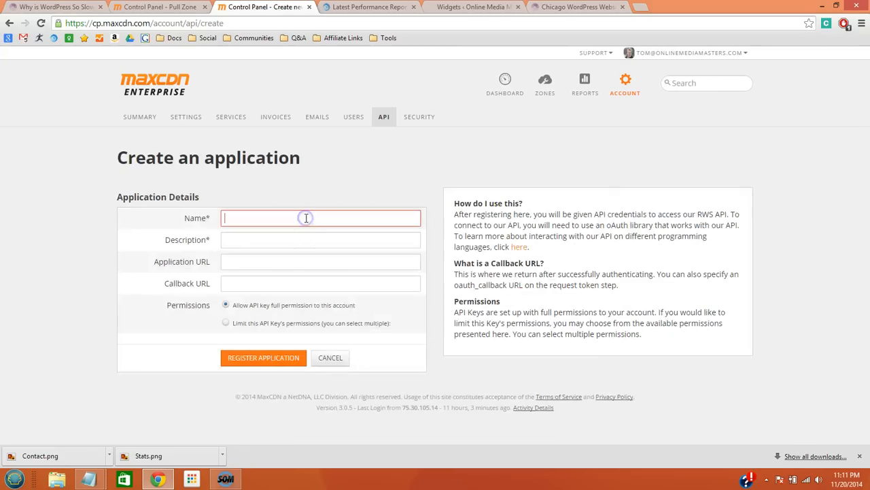
type("OMM")
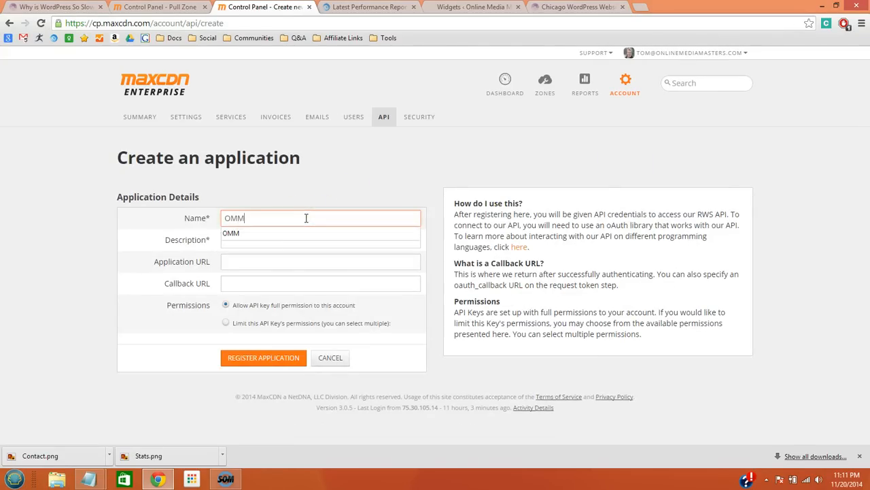
key("Return")
left_click(243, 240)
type("OMM")
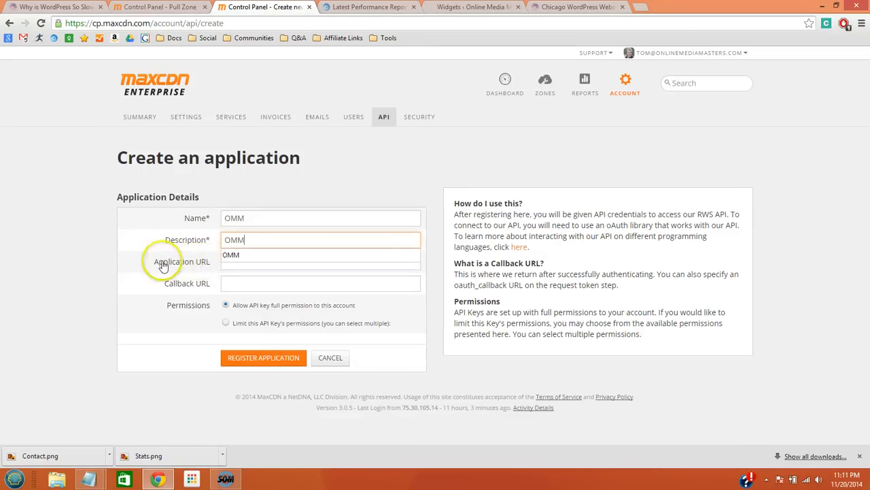
left_click(112, 261)
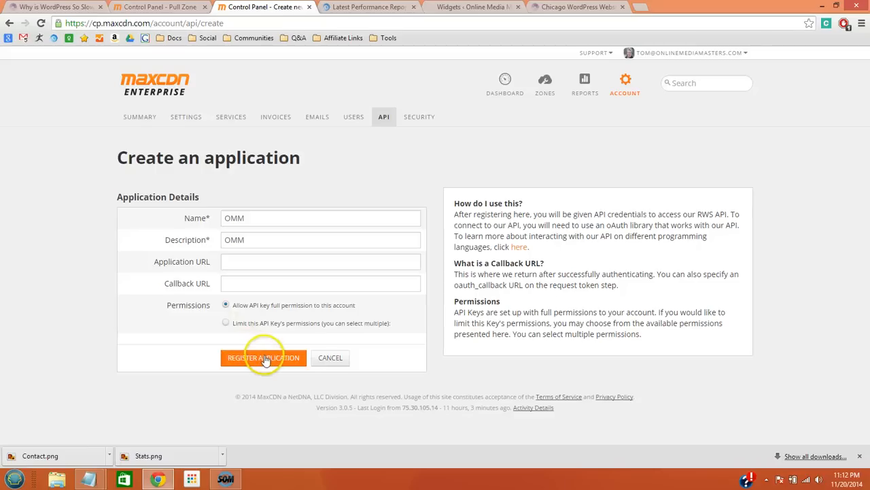
left_click(383, 118)
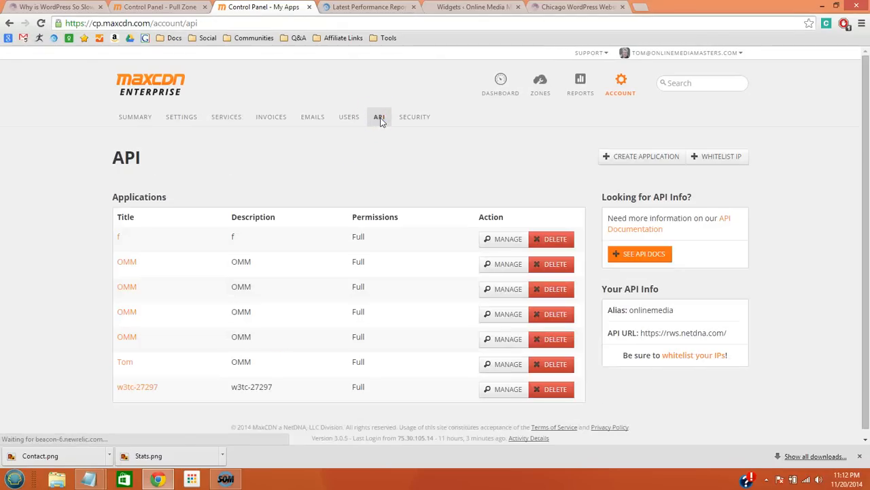
- Open the w3tc-27297 application's details and examine its OAuth settings
left_click(506, 388)
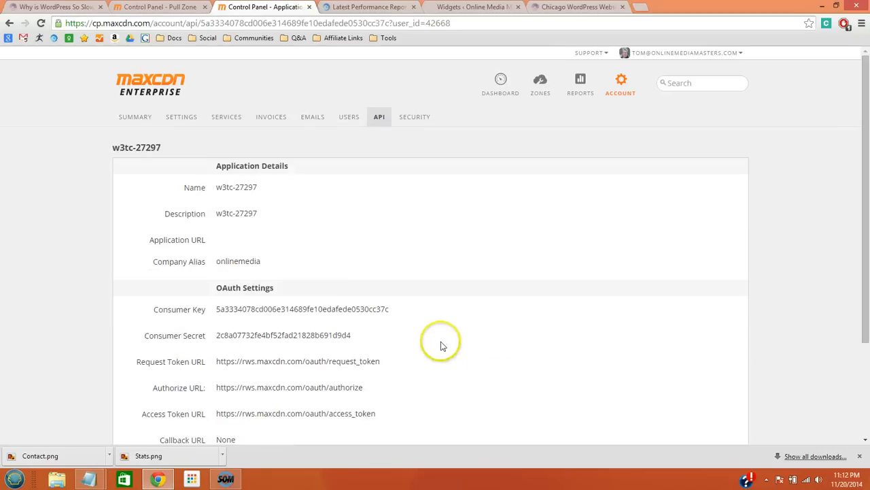
left_click(153, 7)
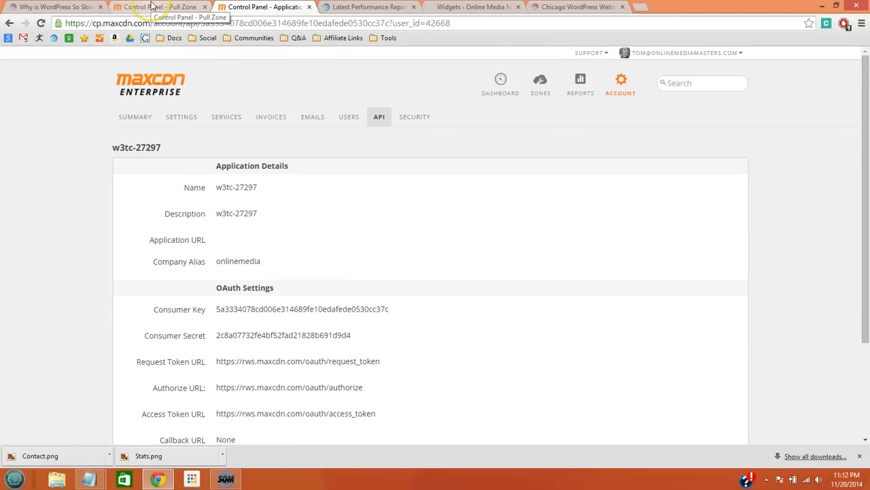
left_click(236, 7)
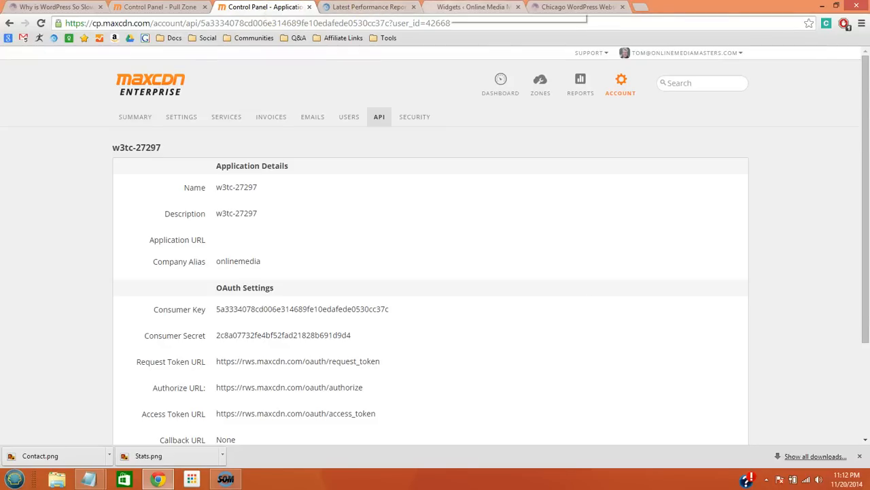
- Close the website's homepage tab and open the W3 Total Cache general settings in the WordPress admin
left_click(622, 7)
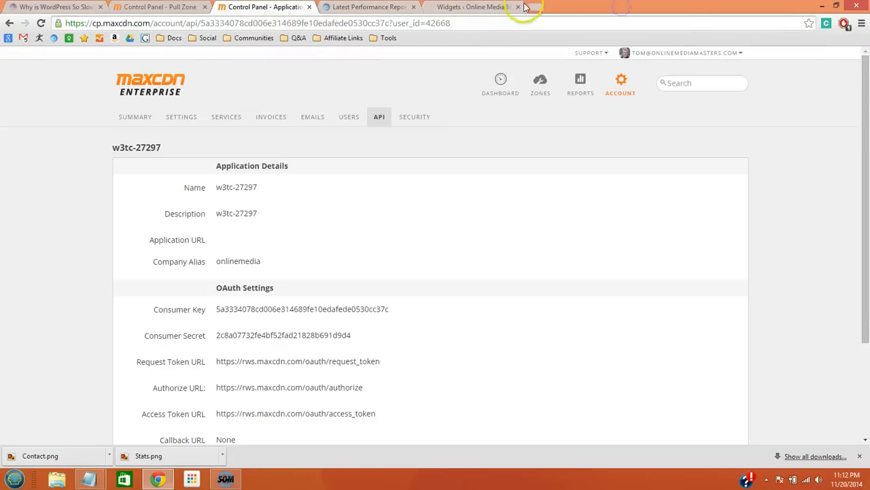
left_click(525, 7)
scroll(360, 179, "up", 2)
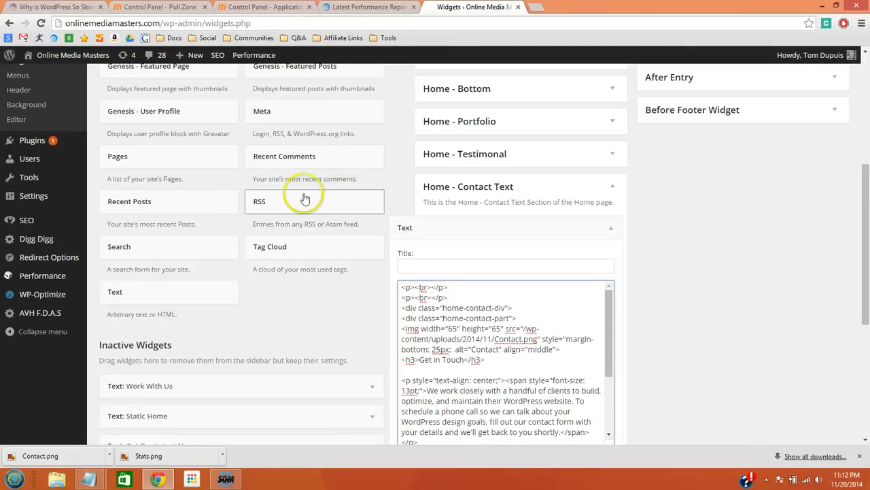
mouse_move(59, 273)
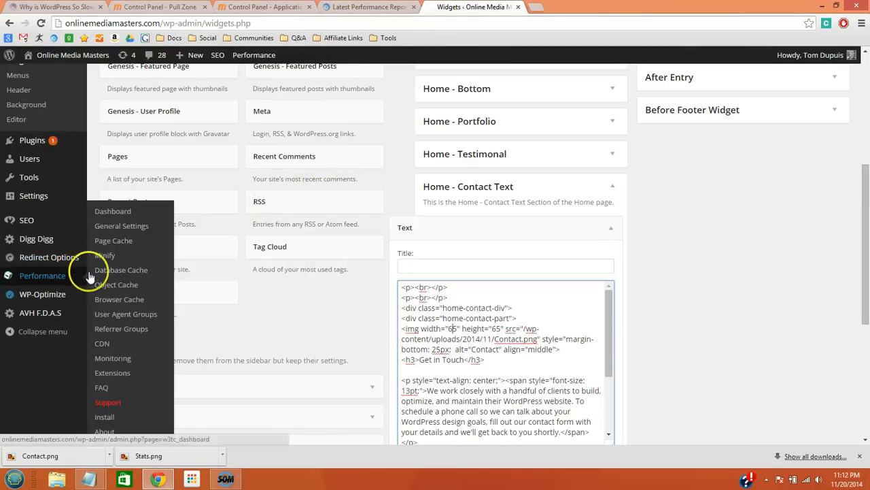
left_click(135, 230)
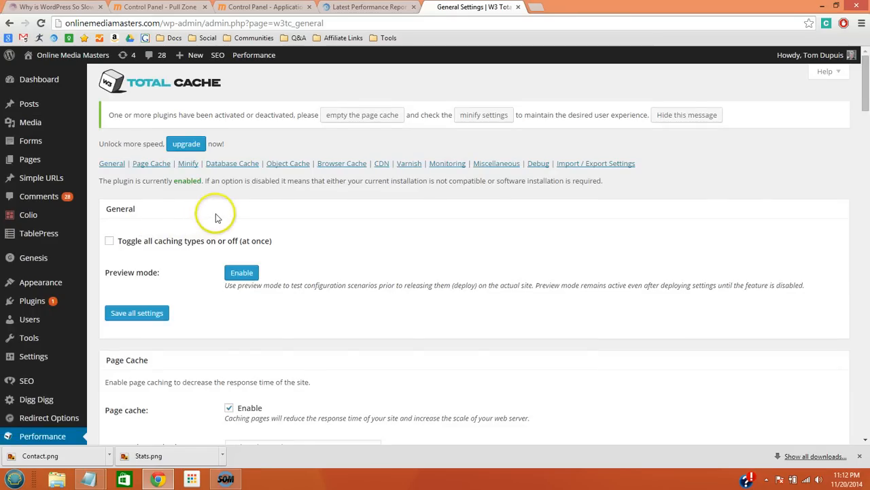
- Enable the CDN in the W3 Total Cache general settings with MaxCDN as the CDN type
scroll(216, 217, "down", 2)
scroll(217, 217, "down", 2)
scroll(216, 217, "down", 10)
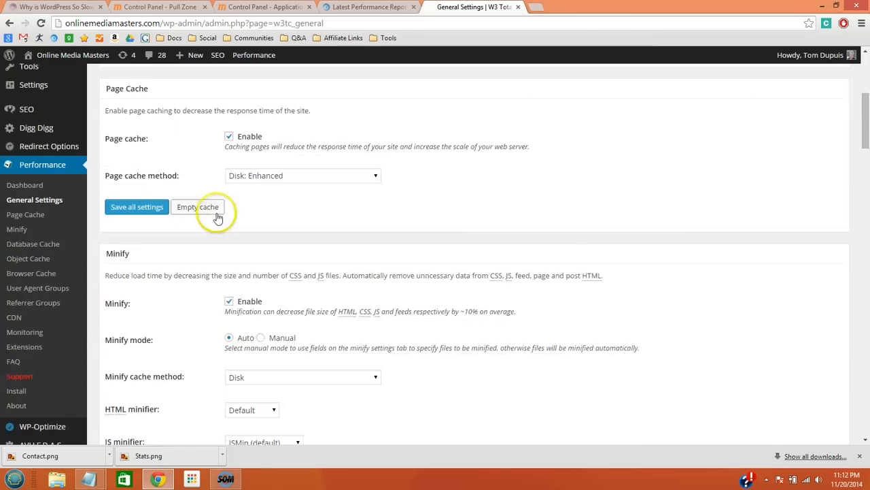
scroll(218, 216, "down", 2)
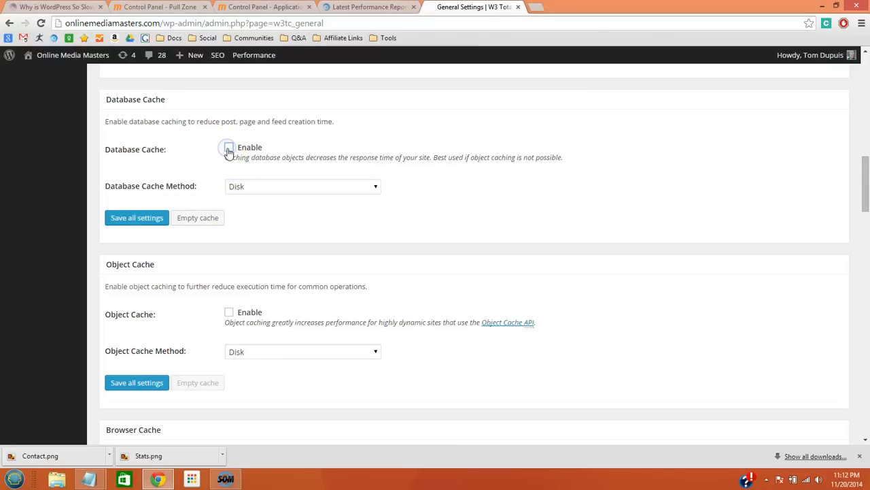
scroll(232, 153, "down", 8)
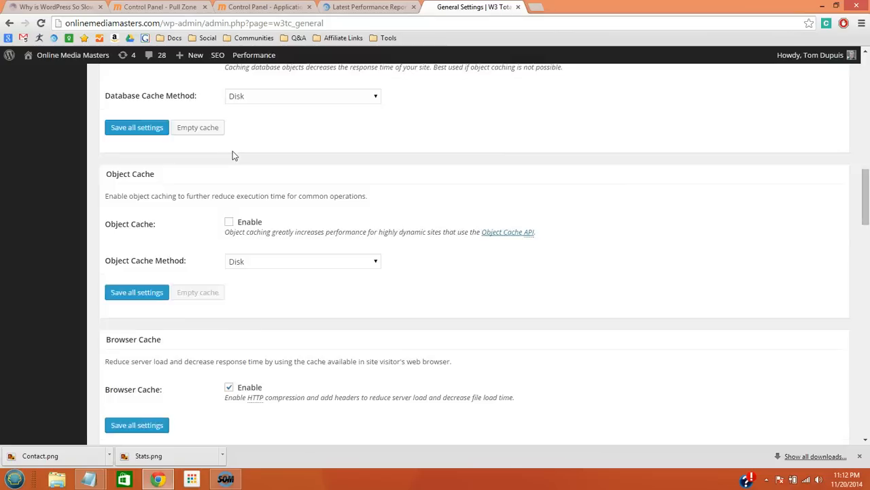
left_click(226, 218)
left_click(229, 249)
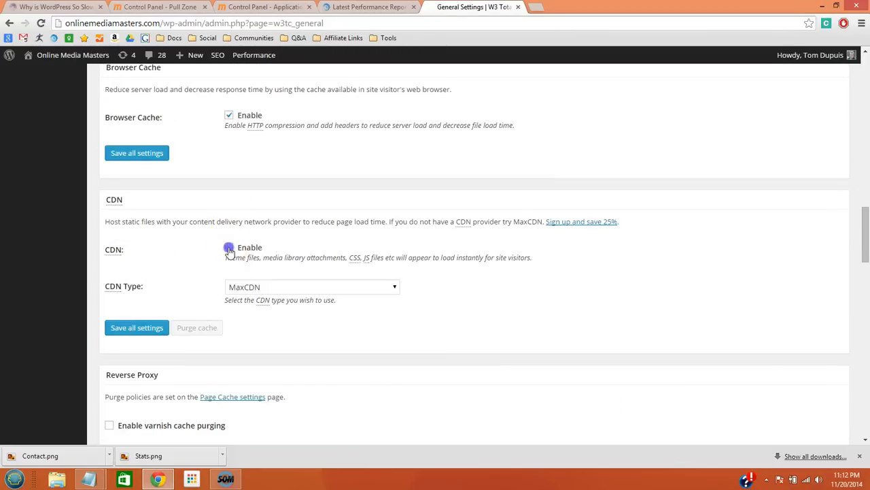
left_click(279, 287)
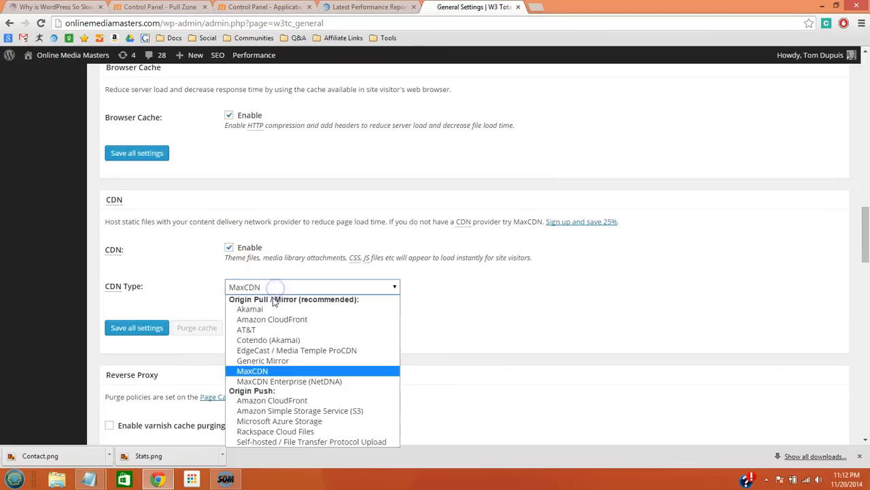
left_click(271, 373)
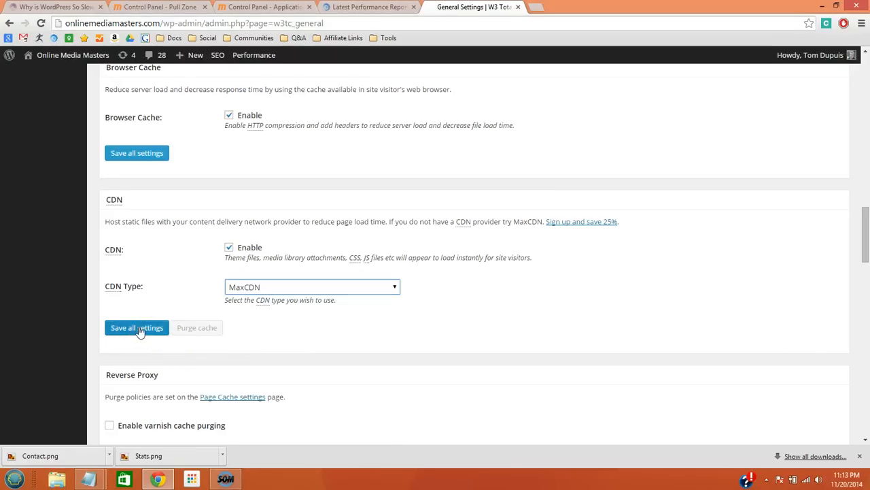
left_click(137, 328)
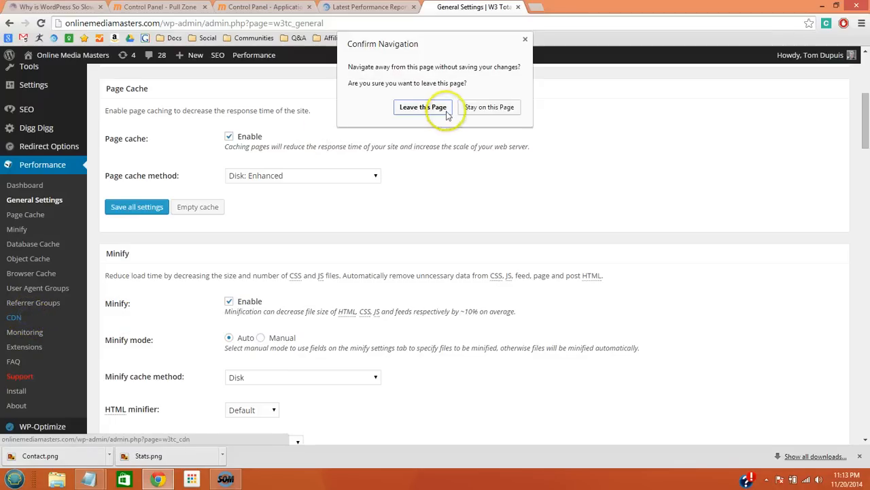
- Leave the general settings without saving and go to the Configuration section of the W3 Total Cache CDN settings
left_click(445, 109)
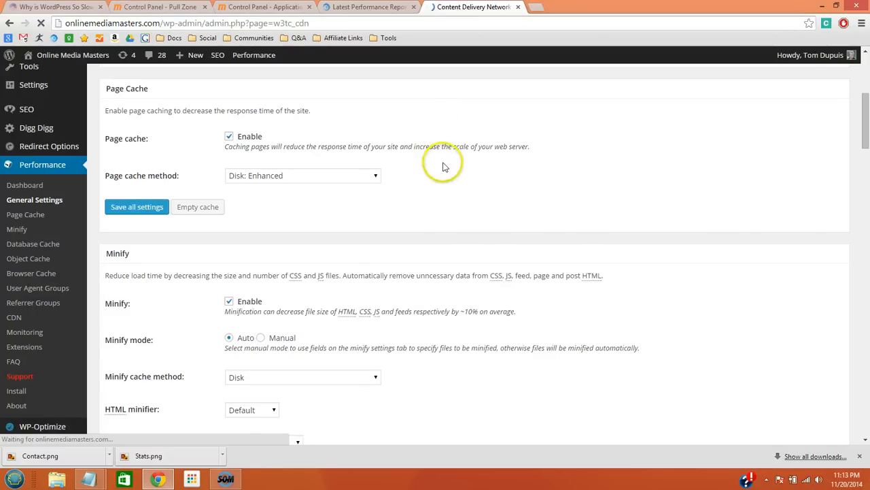
scroll(372, 214, "down", 2)
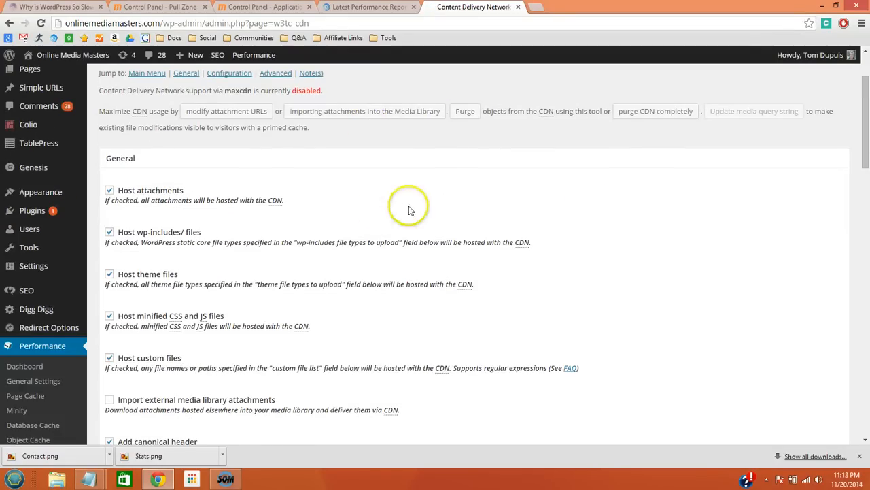
left_click_drag(864, 128, 865, 142)
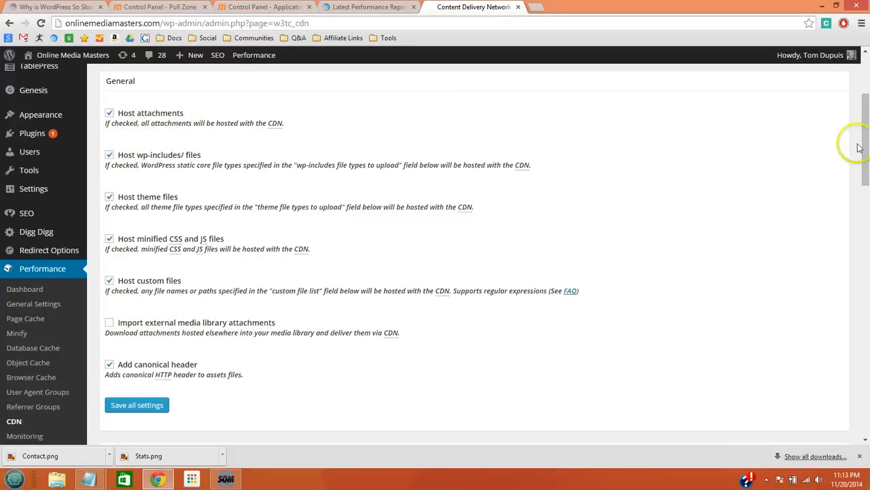
left_click_drag(863, 141, 865, 227)
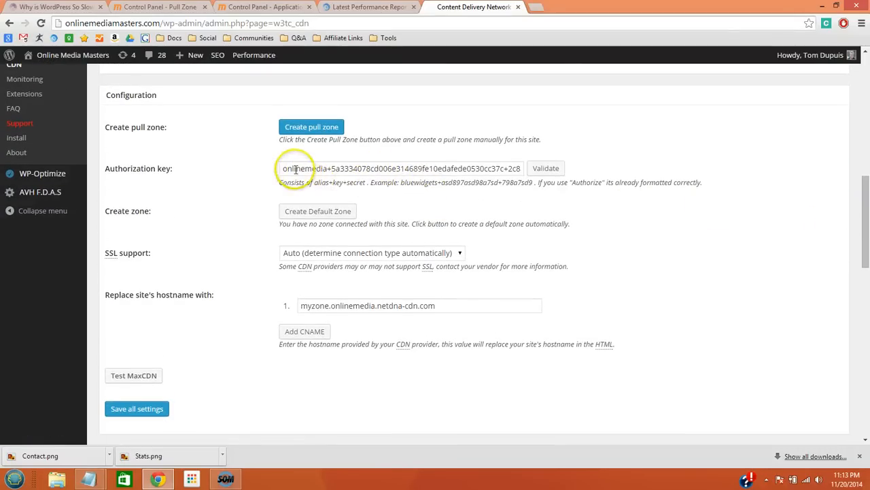
- Check the authorization key's alias+key+secret format and compare its first part with the company alias of the w3tc-27297 application
left_click(317, 182)
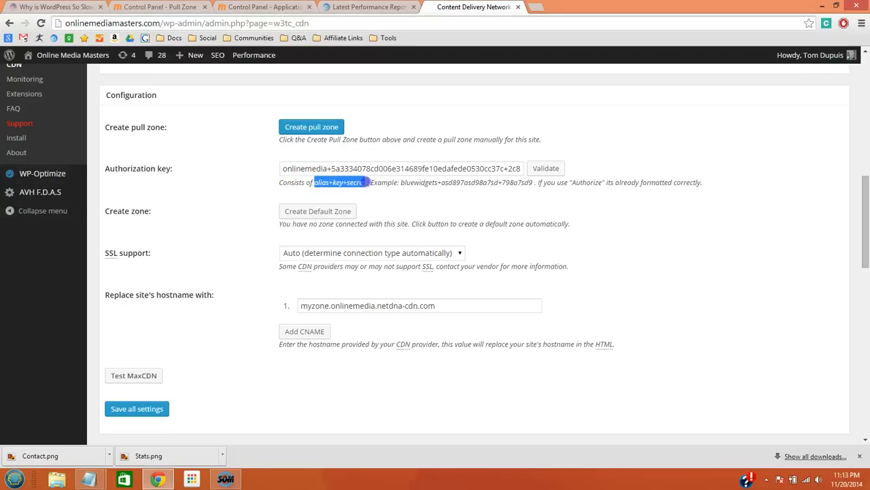
left_click_drag(366, 182, 367, 182)
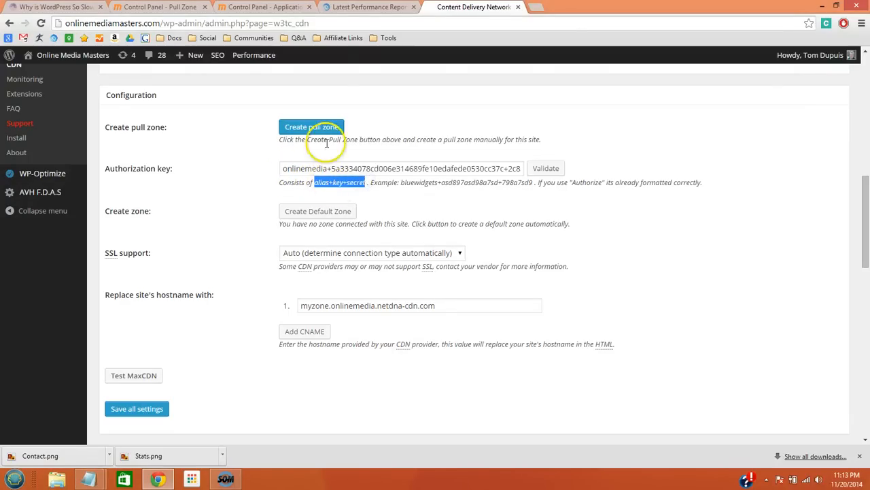
left_click(262, 7)
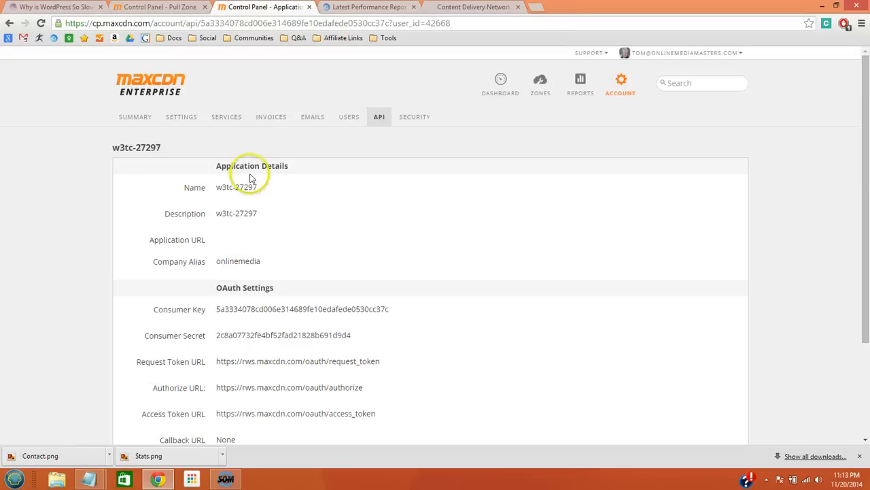
left_click_drag(266, 263, 221, 258)
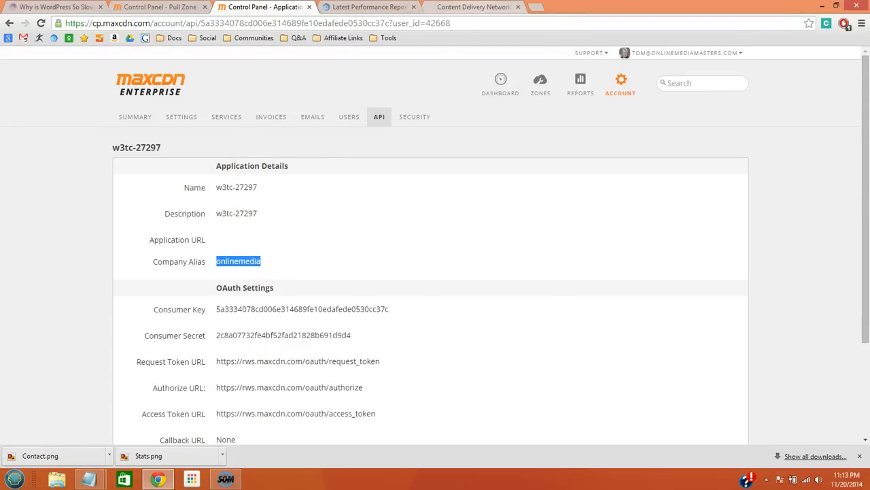
left_click(474, 7)
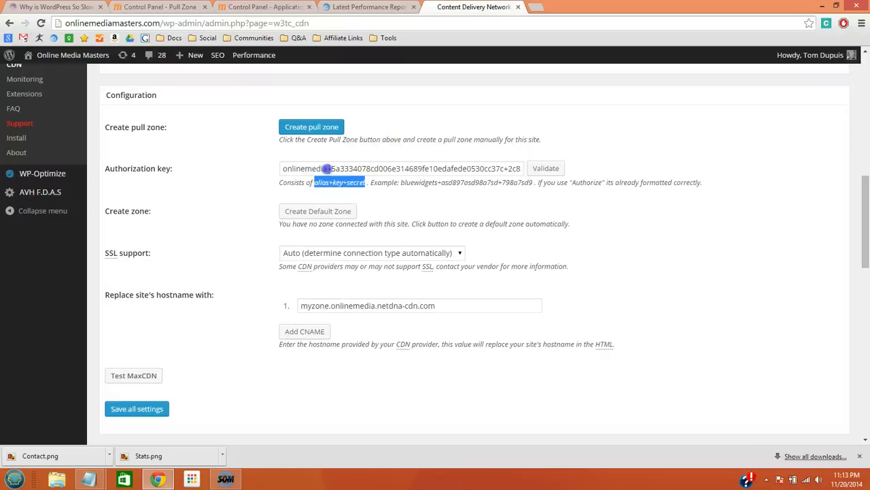
left_click_drag(329, 169, 276, 164)
left_click(330, 168)
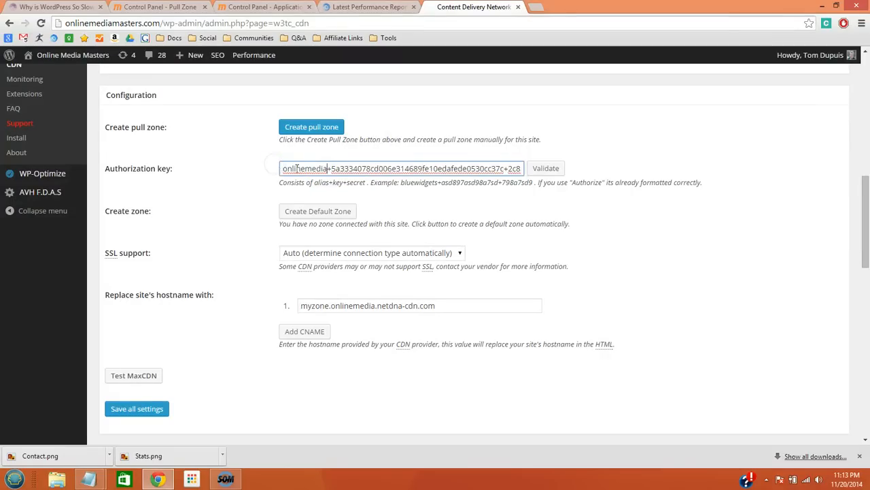
- Compare the consumer key in the MaxCDN application's OAuth settings with the middle part of the authorization key
double_click(337, 182)
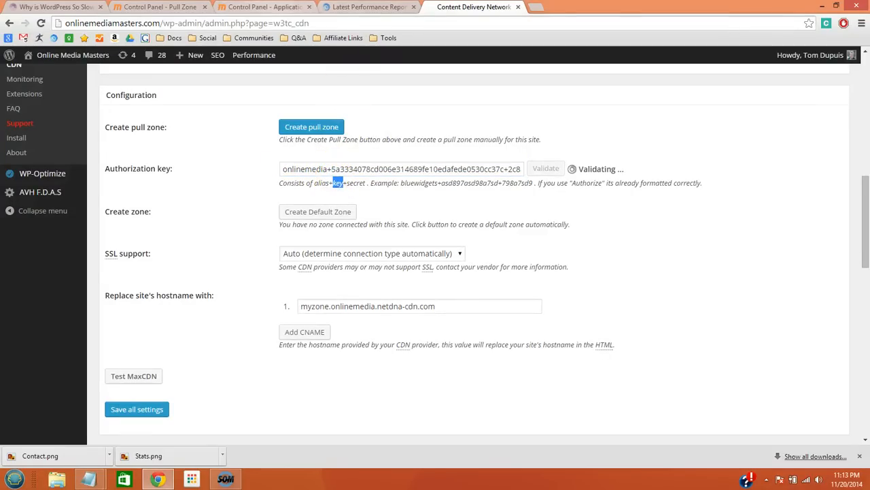
left_click(265, 6)
left_click_drag(216, 309, 397, 311)
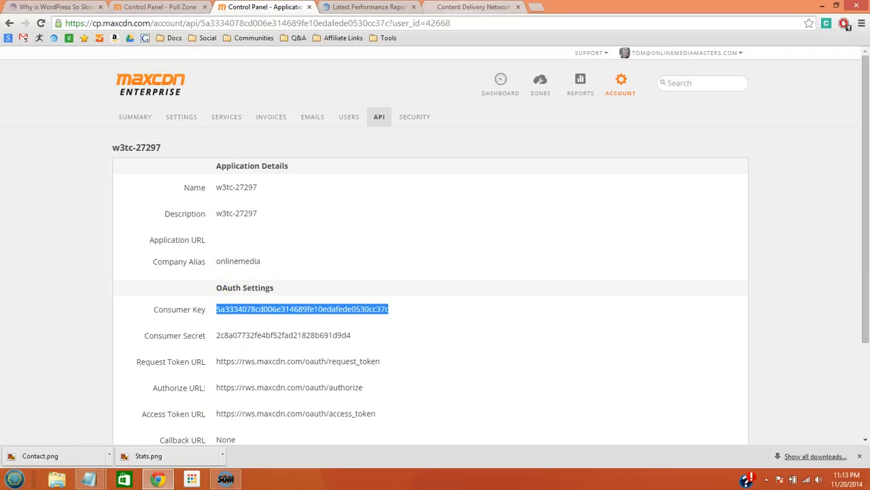
left_click(470, 7)
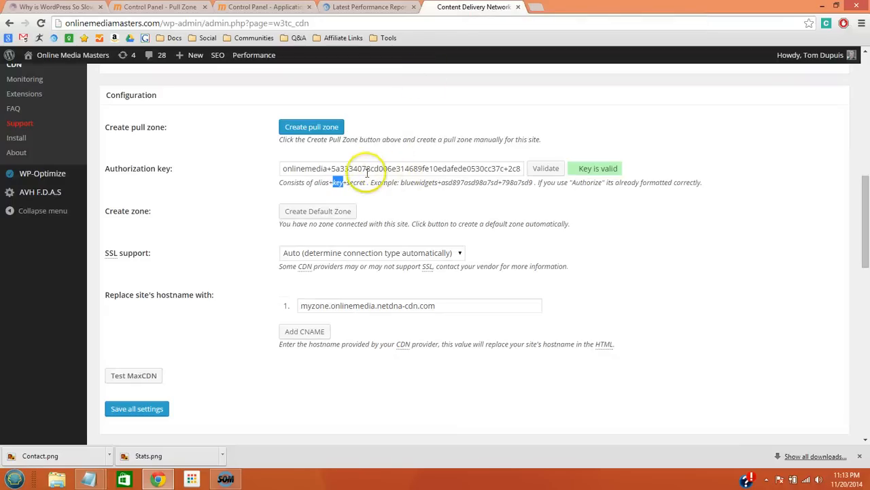
left_click_drag(331, 168, 491, 166)
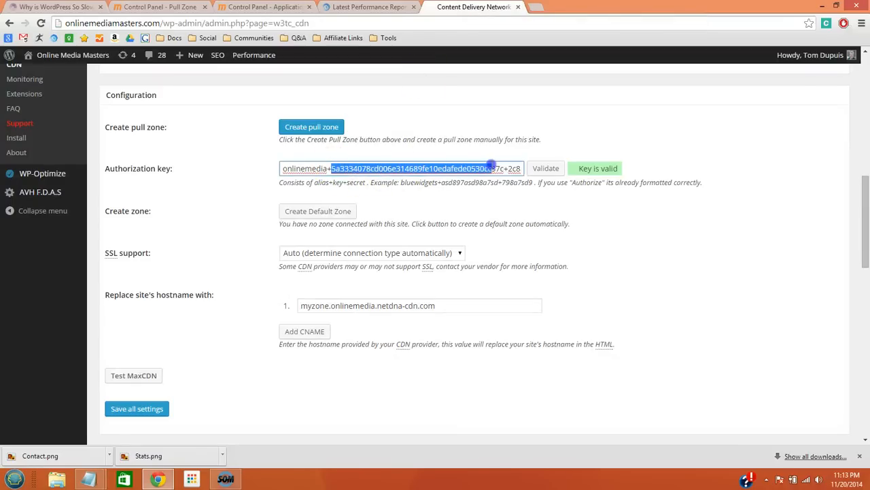
left_click(504, 170)
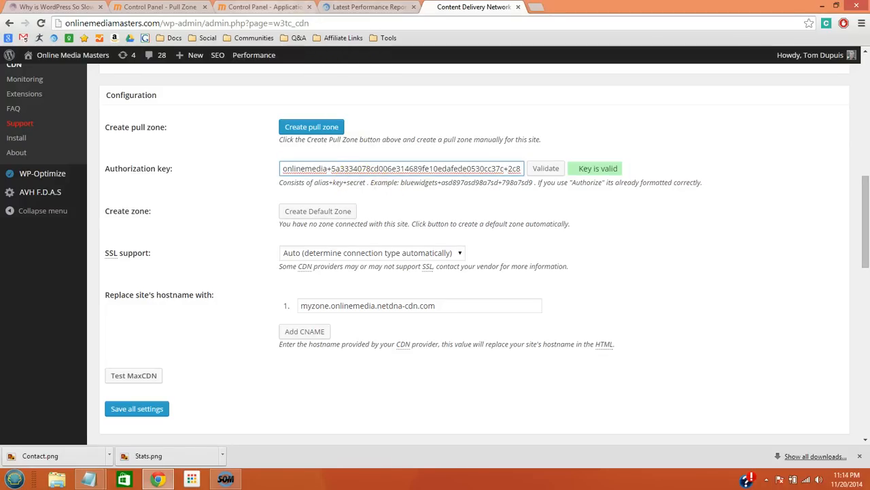
- Copy the application's consumer secret from MaxCDN and paste it as the last part of the W3 Total Cache authorization key
left_click(272, 8)
left_click_drag(215, 335, 365, 339)
key("ctrl+c")
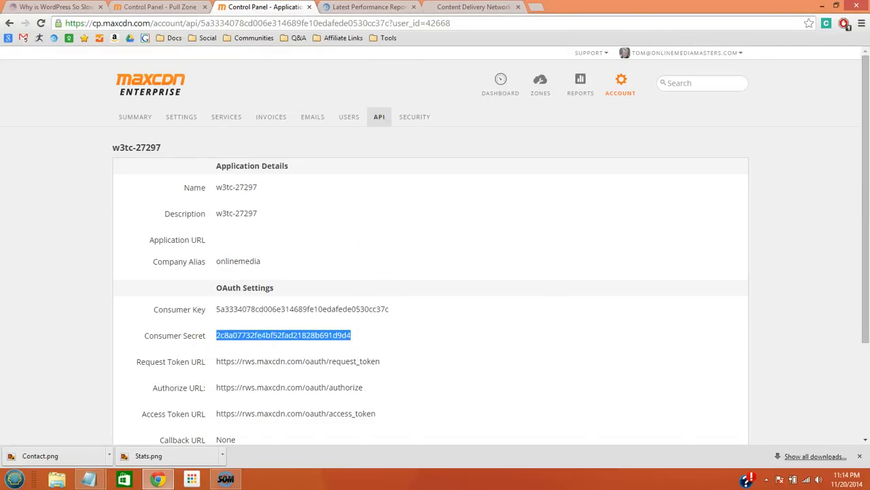
left_click(469, 7)
left_click(507, 168)
left_click_drag(506, 168, 548, 172)
key("ctrl+v")
left_click(627, 206)
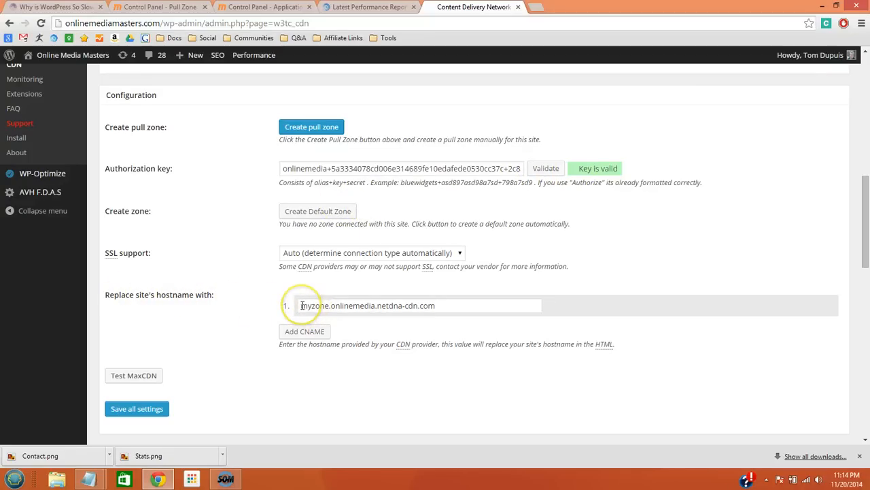
- Copy the myzone pull zone's CDN URL, myzone.onlinemedia.netdna-cdn.com, in as the site's replacement hostname, and save the CDN settings
left_click(160, 6)
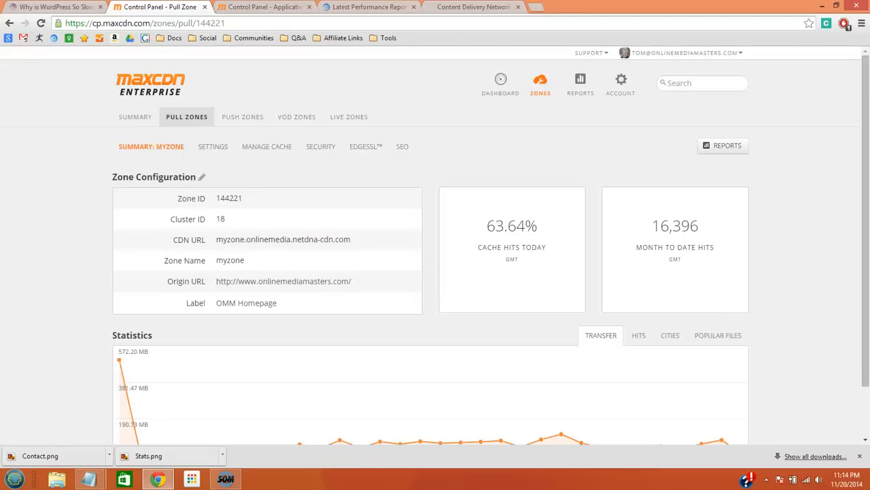
left_click_drag(217, 239, 346, 239)
key("ctrl+c")
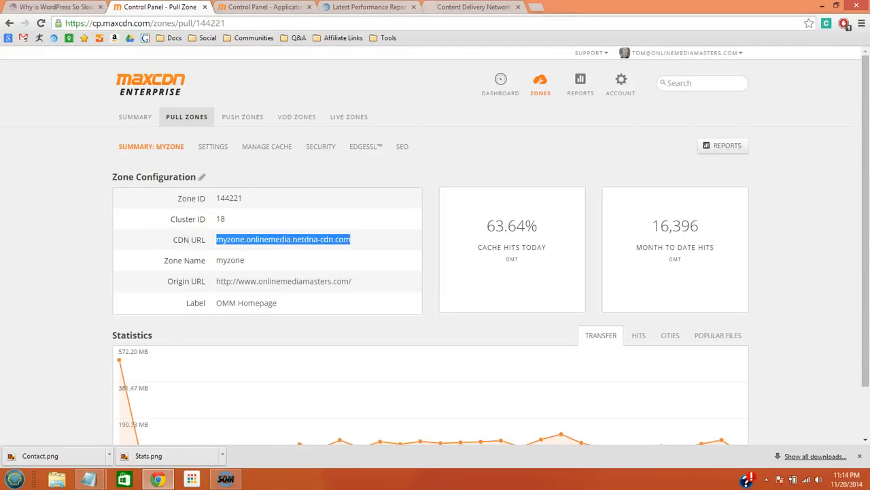
left_click(469, 7)
left_click_drag(435, 305, 270, 299)
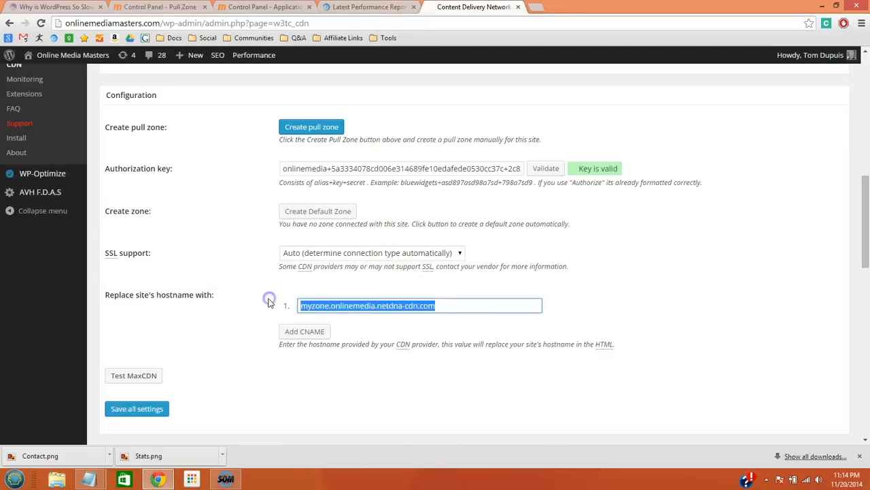
key("ctrl+v")
left_click(225, 352)
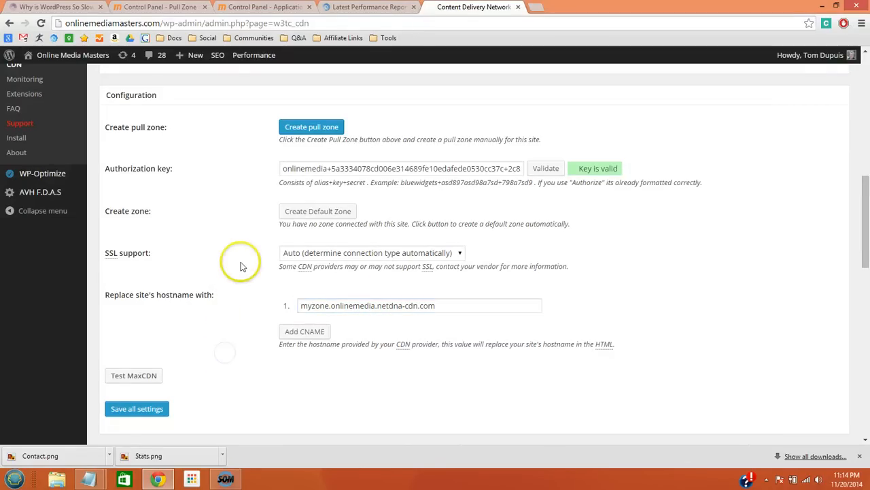
scroll(234, 262, "down", 3)
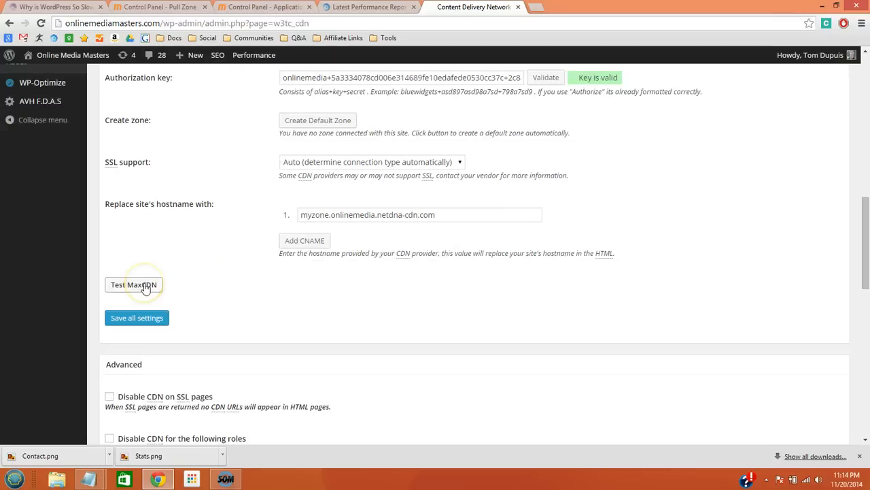
left_click(141, 319)
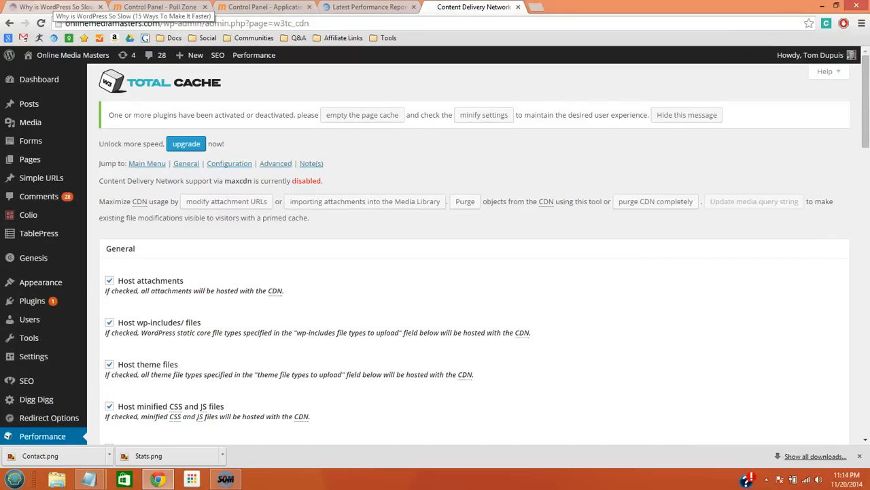
- Open the WP-Optimize plugin page from the article's Database Optimization Plugin entry, and open a new browser tab
left_click(53, 7)
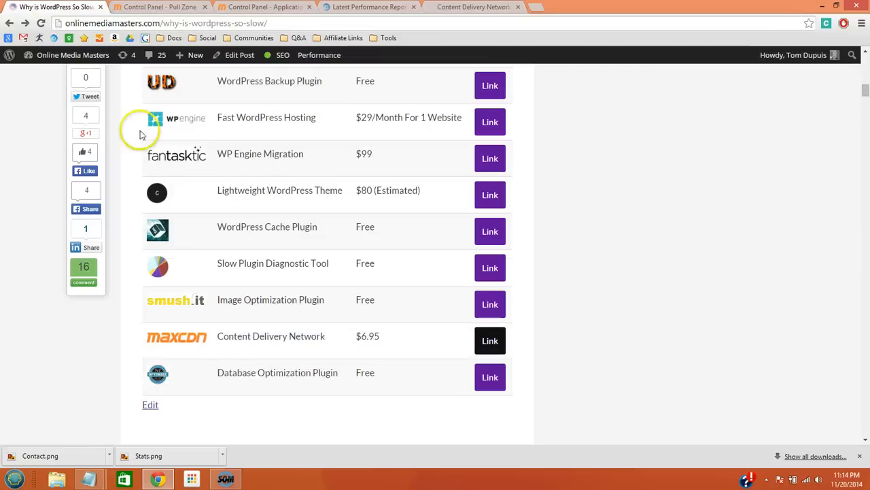
scroll(380, 204, "down", 2)
scroll(383, 204, "down", 2)
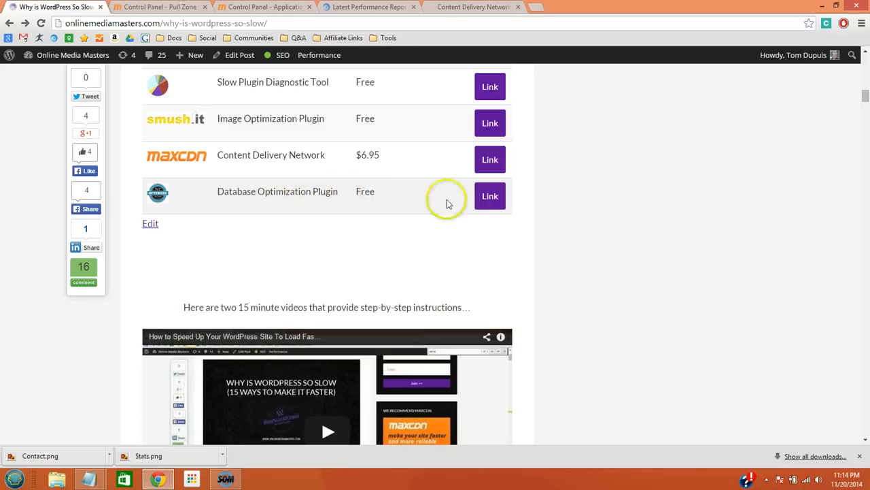
left_click(493, 198)
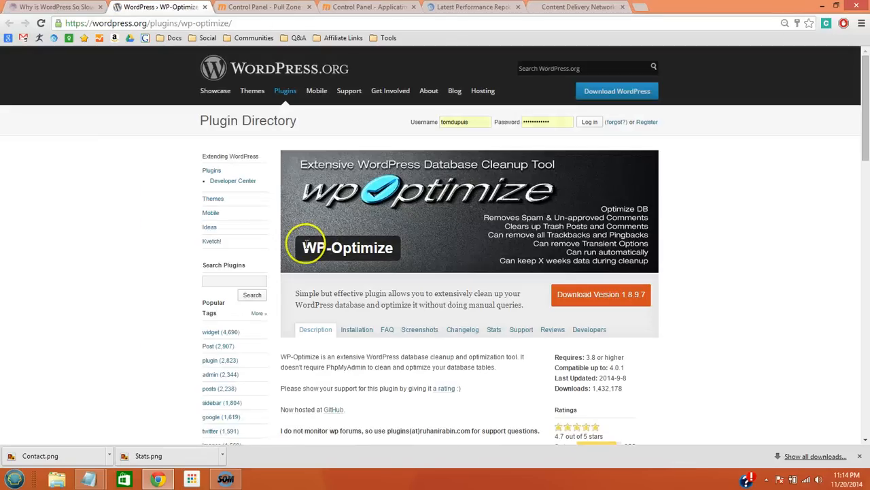
left_click_drag(304, 244, 389, 241)
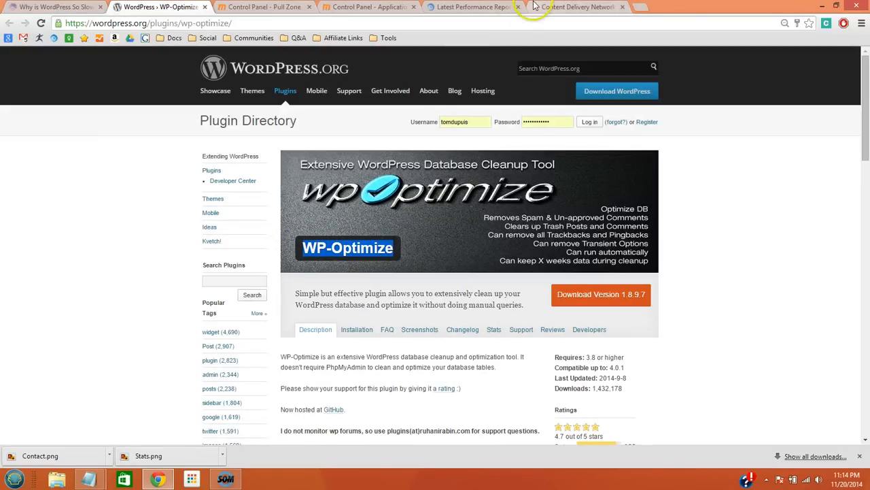
left_click(641, 6)
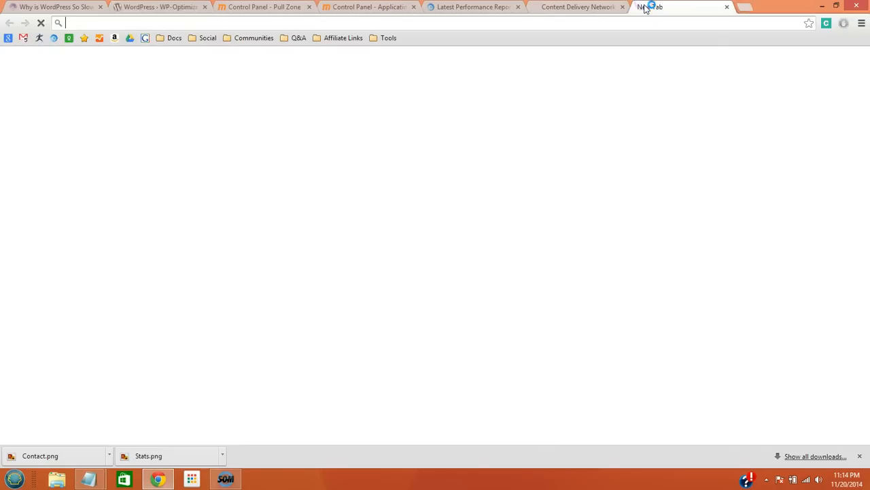
- Load the onlinemediamasters.com WordPress admin posts page in the new tab, and close the Content Delivery Network and both MaxCDN control panel tabs
type("onlinemediamasters.com")
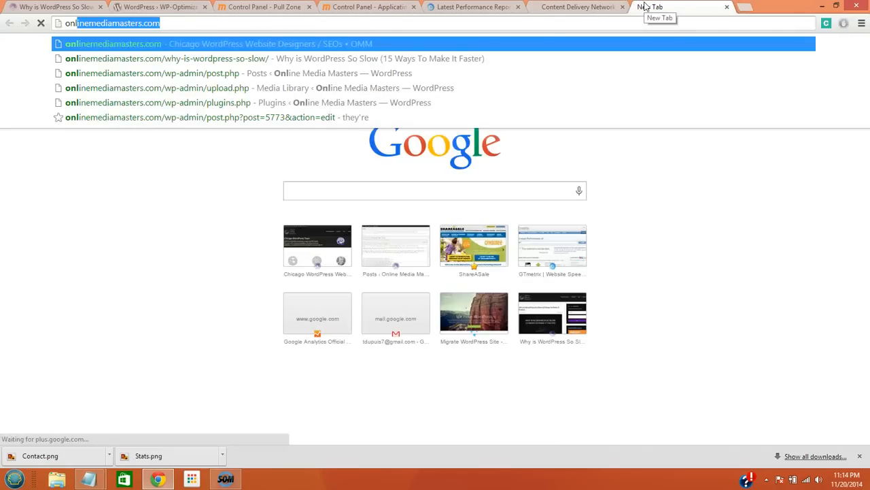
key("Down")
key("Down")
key("Return")
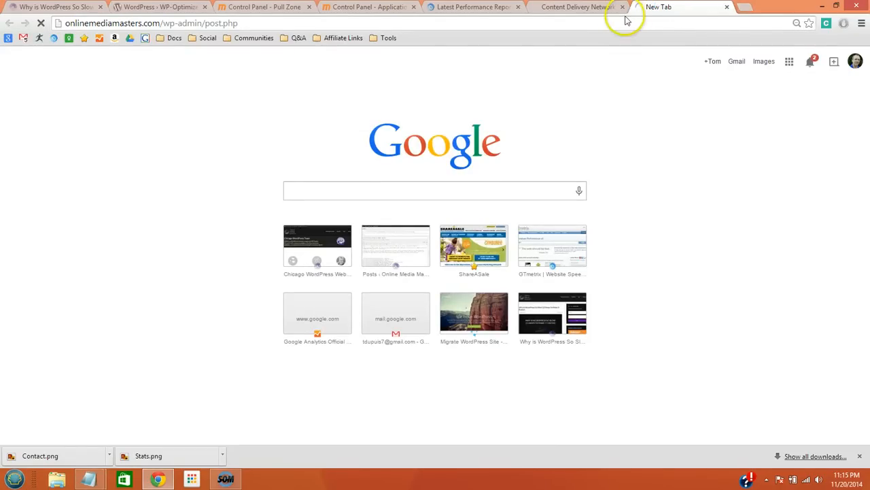
left_click(622, 7)
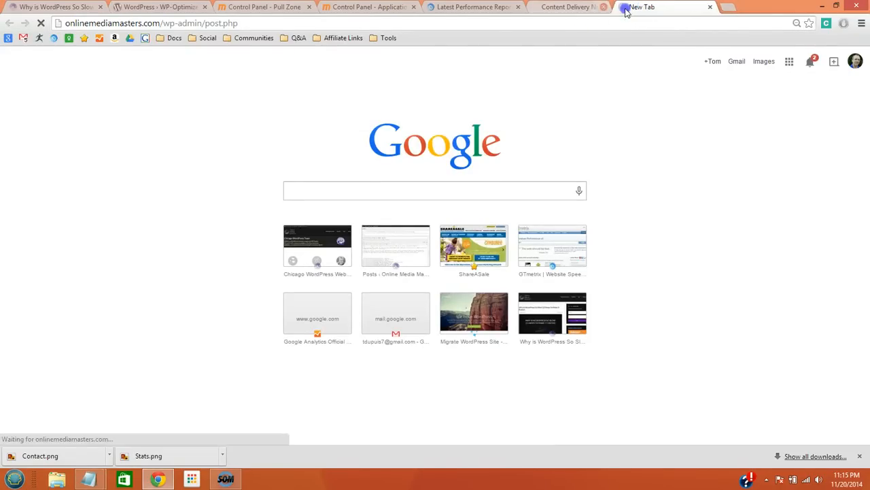
left_click(309, 6)
left_click(309, 6)
left_click(298, 108)
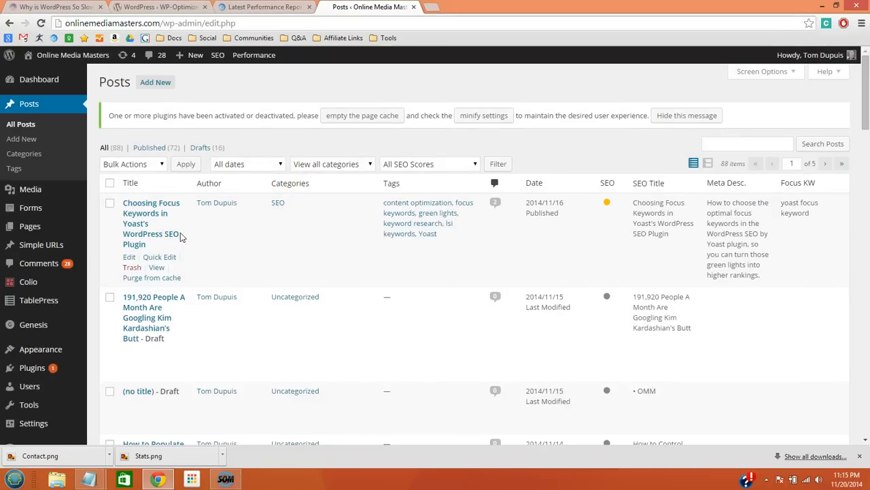
- Open WP-Optimize in the site admin and examine its clean-up options for post revisions, drafts, spam comments and transient options
scroll(182, 234, "down", 3)
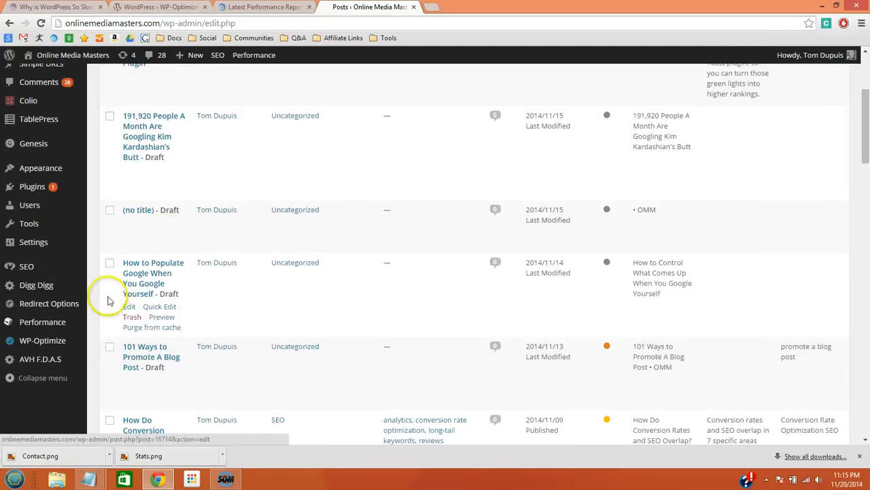
left_click(59, 343)
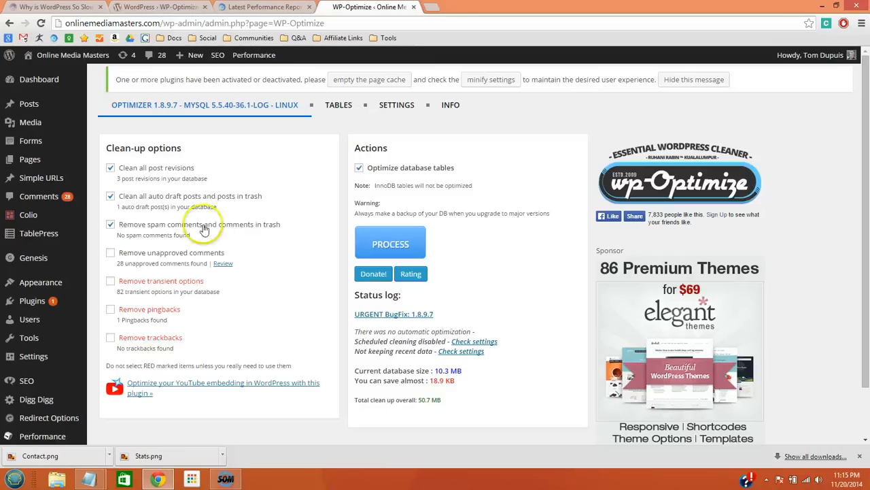
left_click_drag(160, 178, 121, 178)
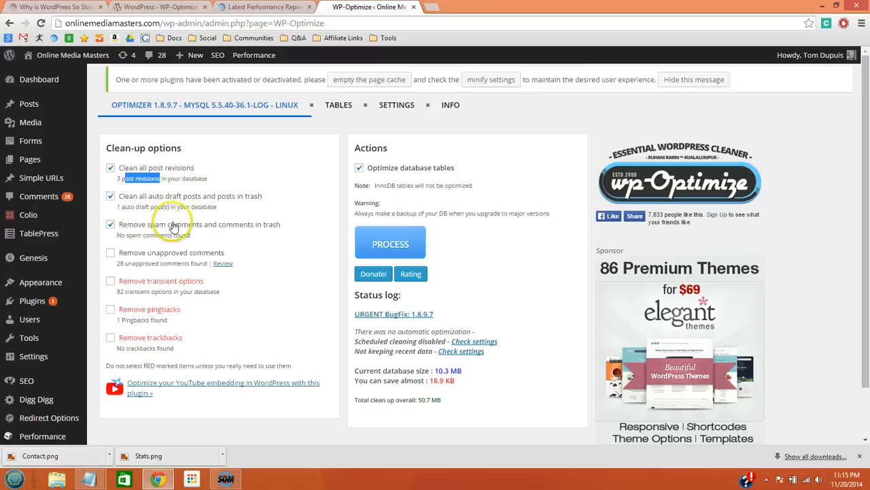
left_click(289, 187)
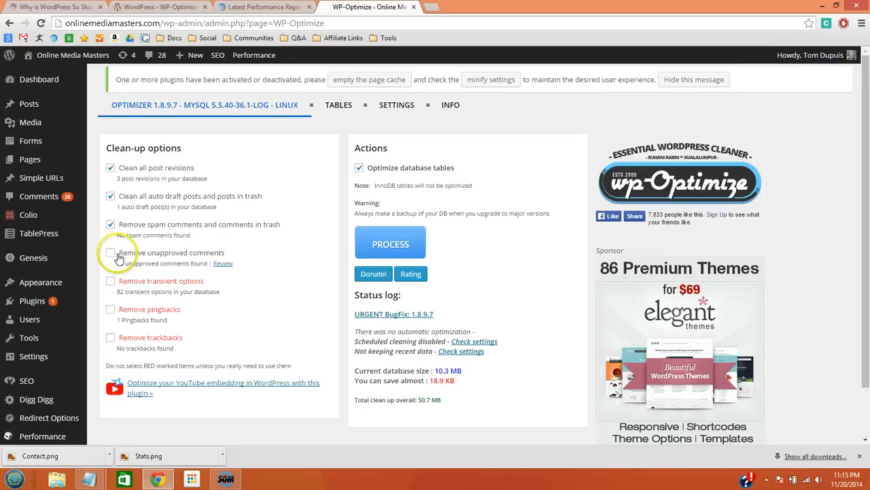
left_click_drag(201, 285, 128, 286)
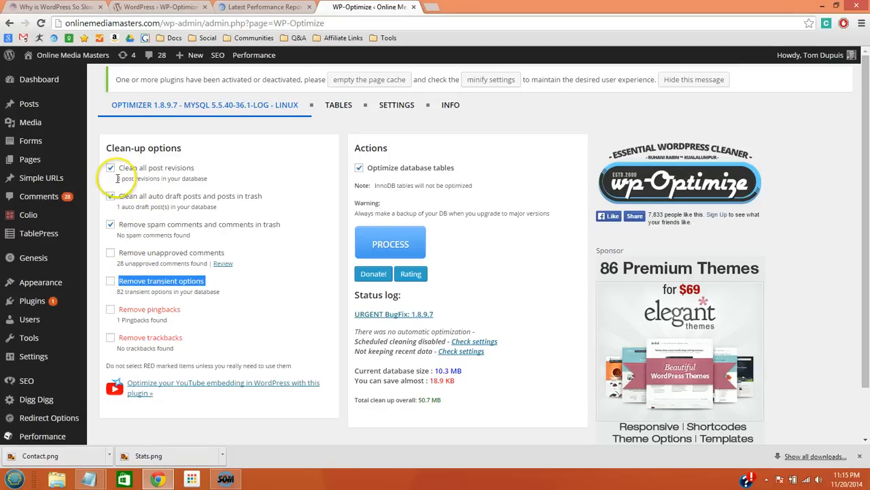
left_click_drag(118, 179, 209, 178)
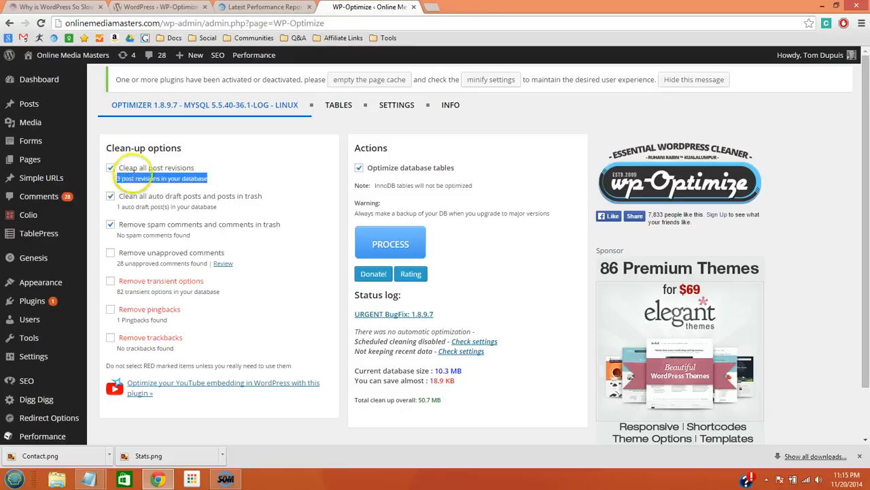
left_click(145, 175)
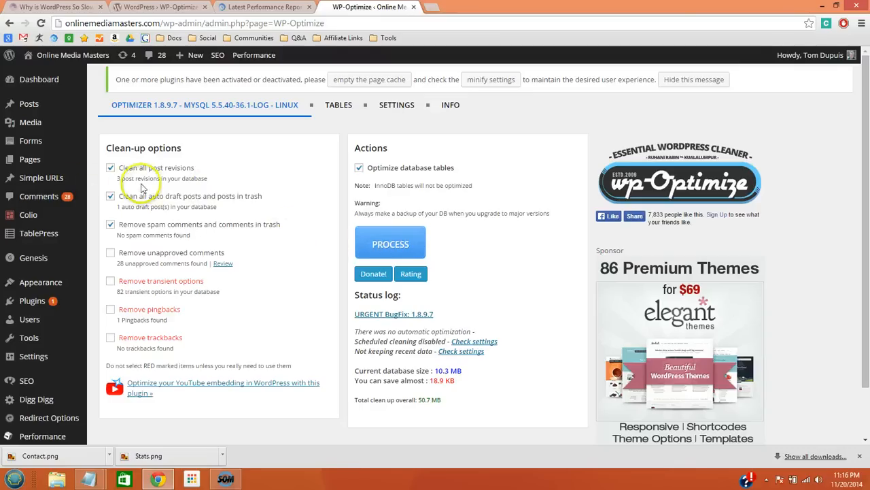
left_click_drag(115, 178, 185, 227)
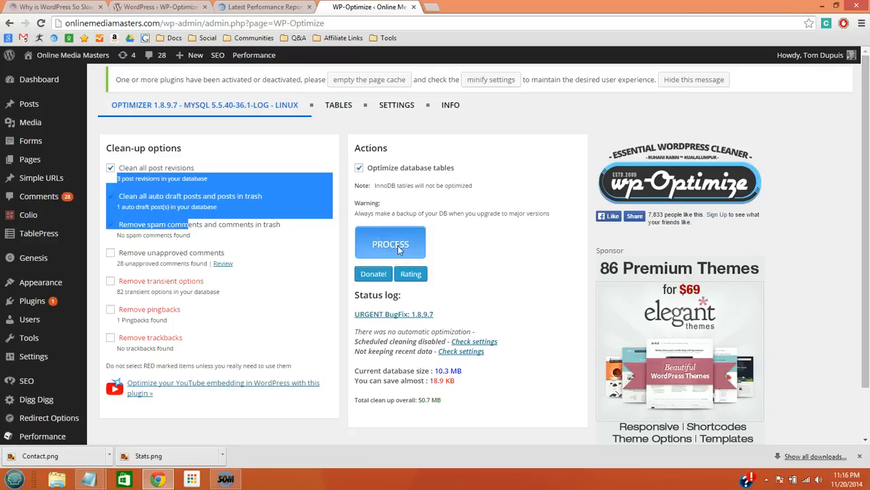
- Open the WP-Optimize settings and look through the schedule choices for automatic clean-up
left_click(398, 106)
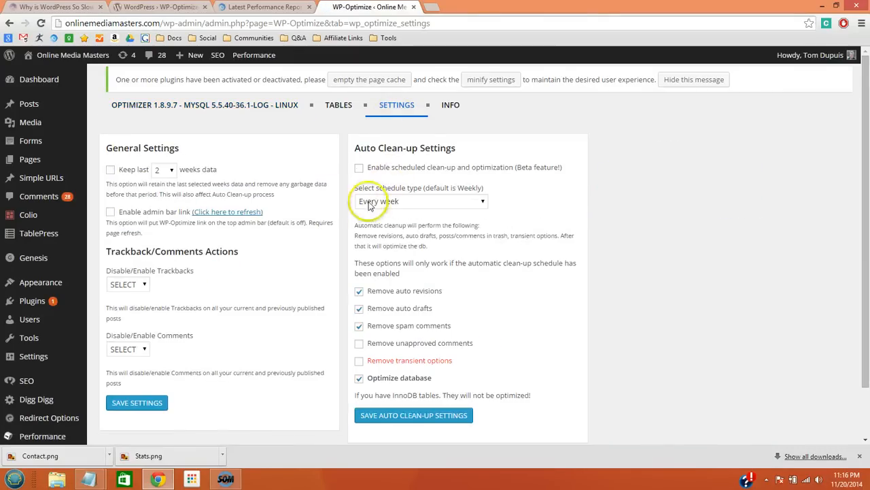
left_click(379, 202)
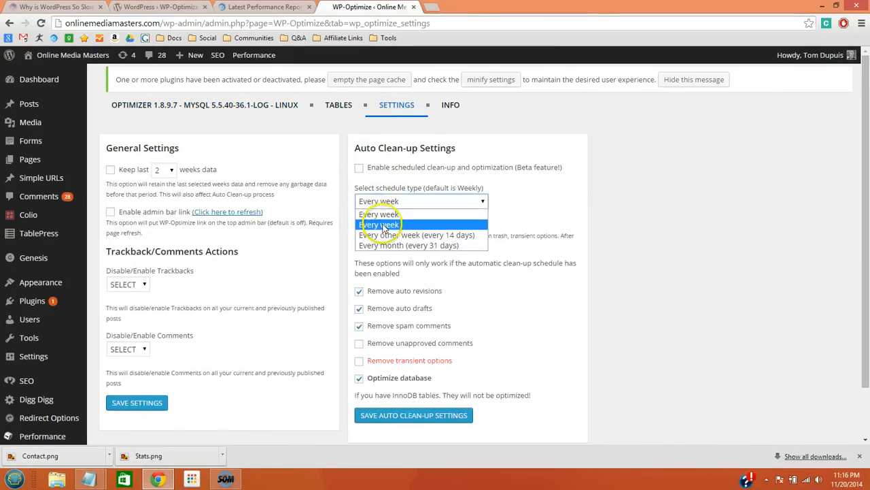
left_click(653, 230)
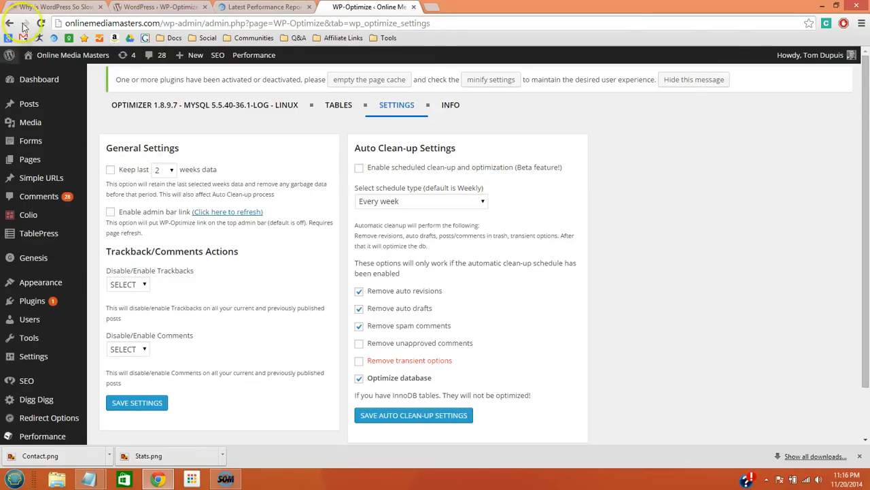
- Return to the article's numbered list and review the Google Map, sidebar widgets and individual page size tips
left_click(51, 9)
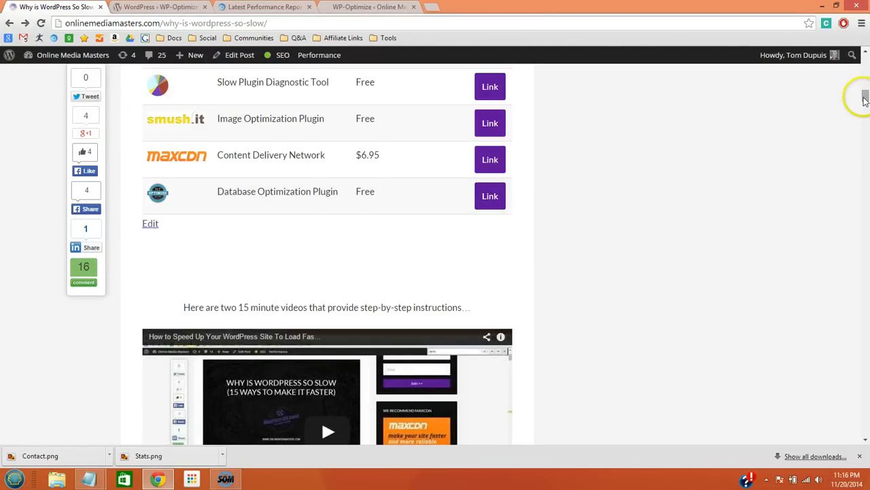
left_click_drag(866, 91, 866, 76)
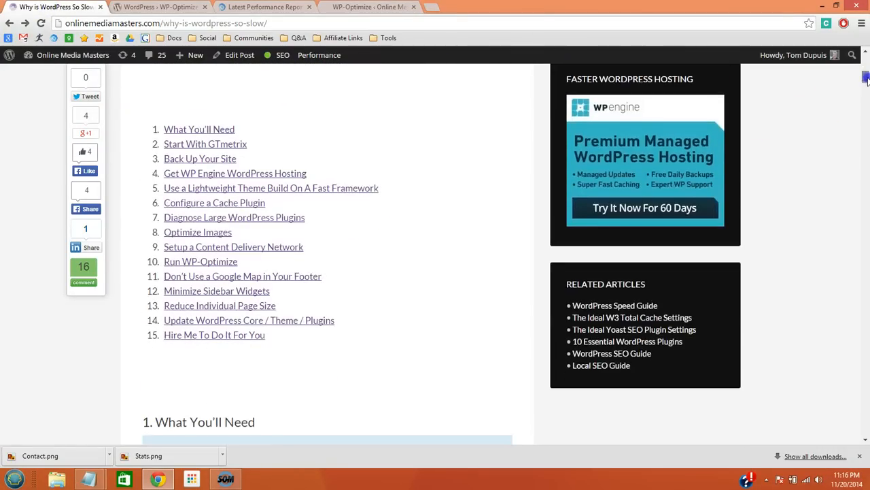
left_click_drag(339, 273, 165, 276)
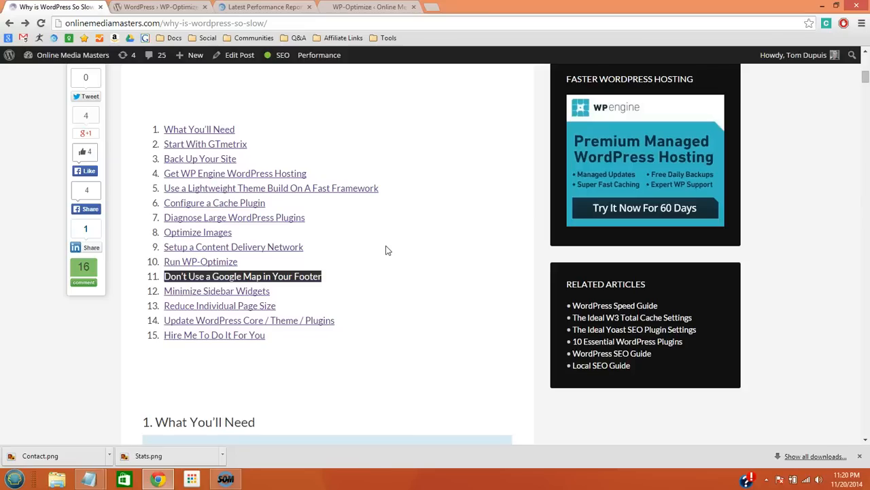
left_click_drag(272, 293, 163, 293)
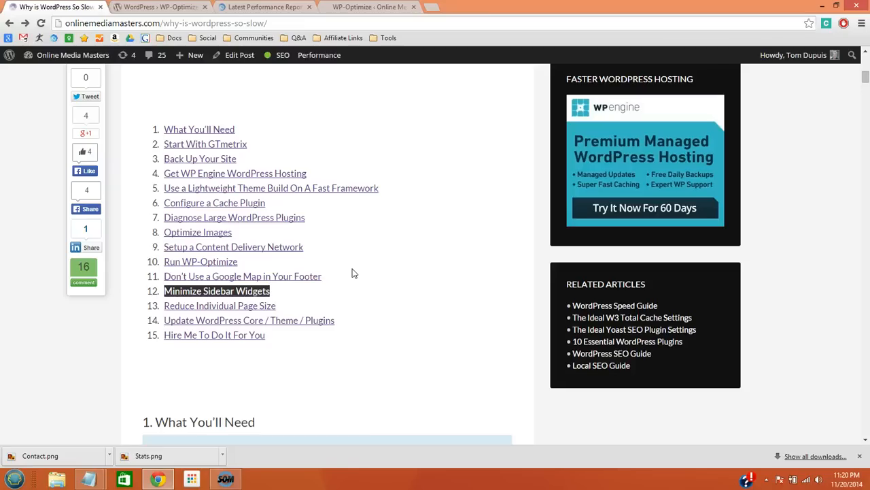
left_click_drag(279, 306, 165, 310)
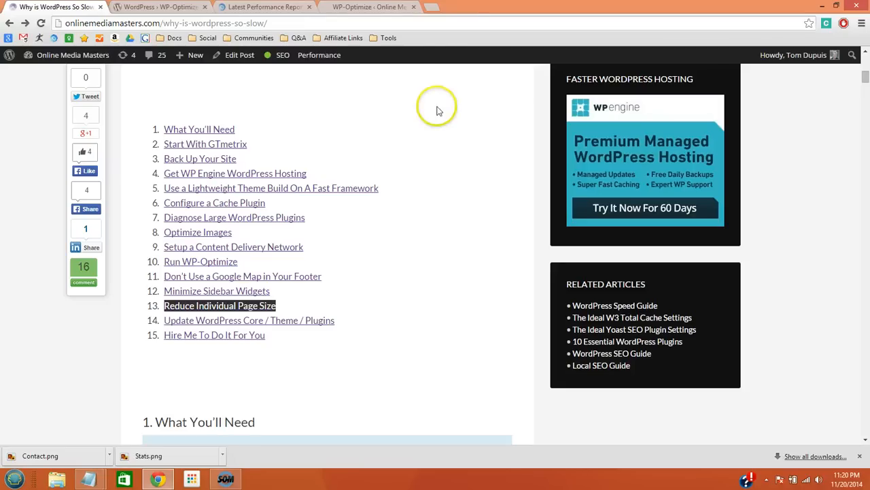
- Open onlinemediamasters.com/blog in a new browser tab and highlight the excerpt of the first blog post
left_click(435, 8)
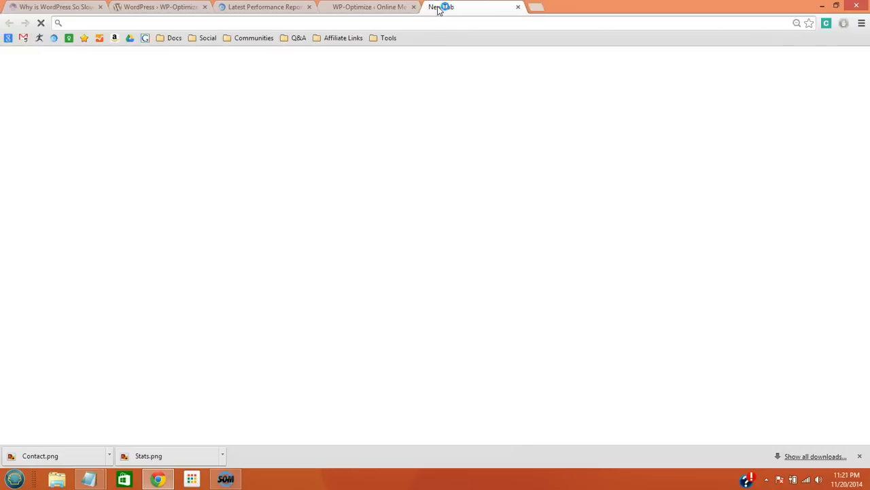
type("onlinemediamasters.com")
key("Right")
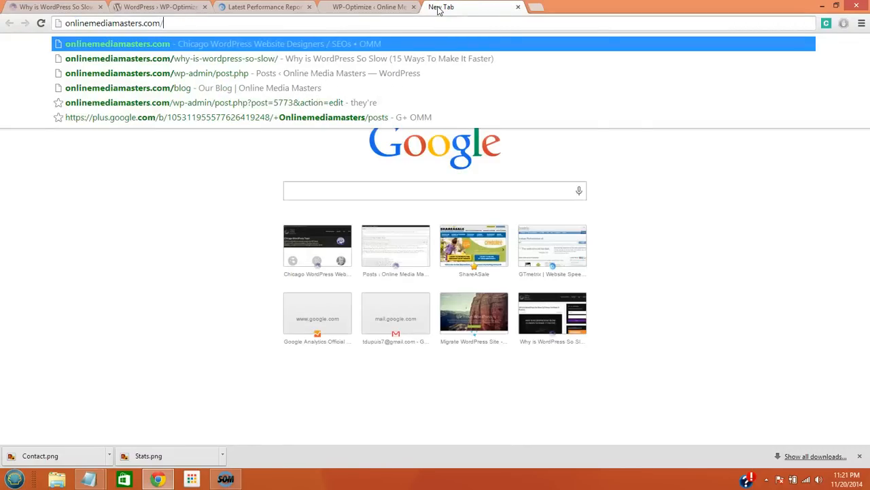
type("/blog")
key("Return")
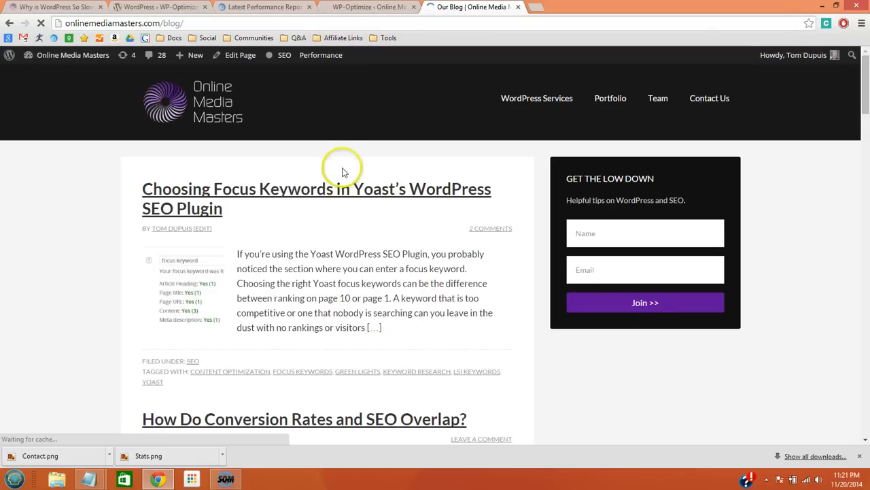
left_click(319, 164)
left_click(238, 253)
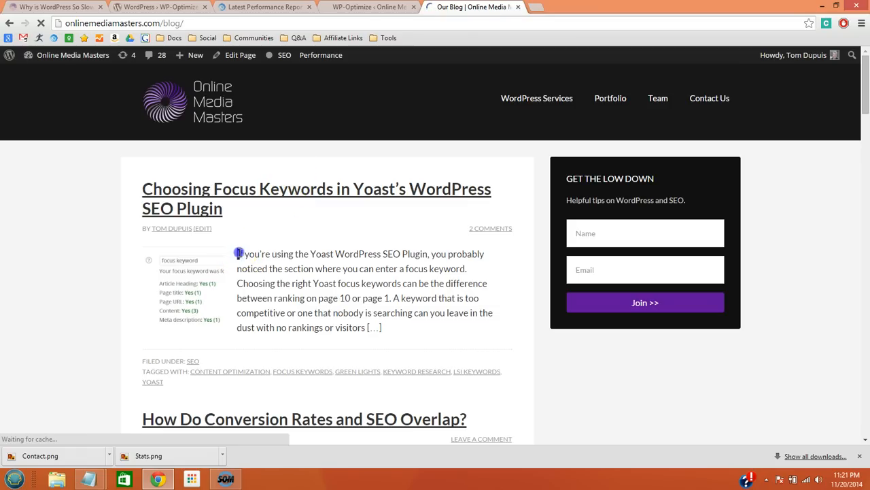
mouse_move(238, 253)
left_mouse_down()
mouse_move(320, 327)
mouse_move(364, 328)
left_mouse_up()
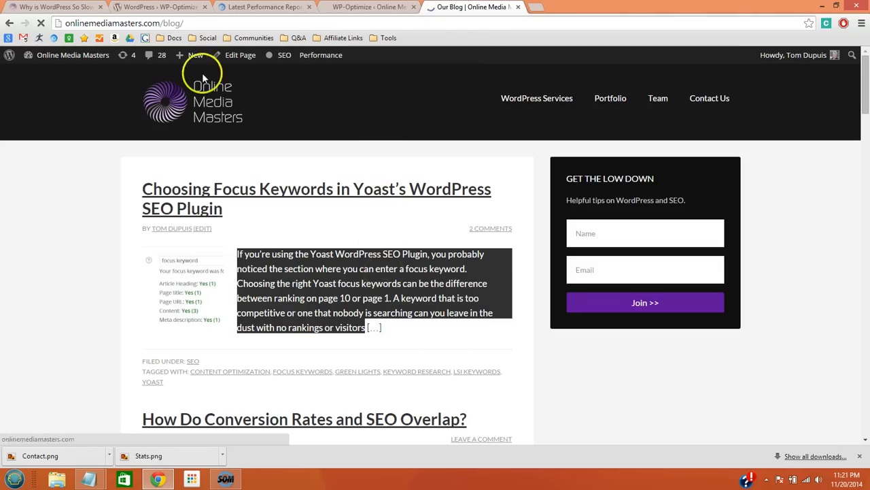
- Check the article's tip on updating WordPress core, theme and plugins, and open the Updates page in the site admin
left_click(54, 8)
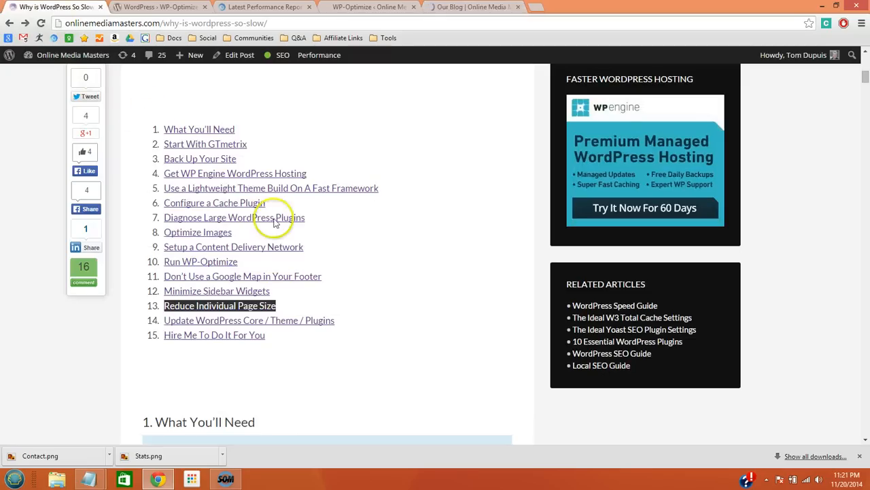
left_click(345, 323)
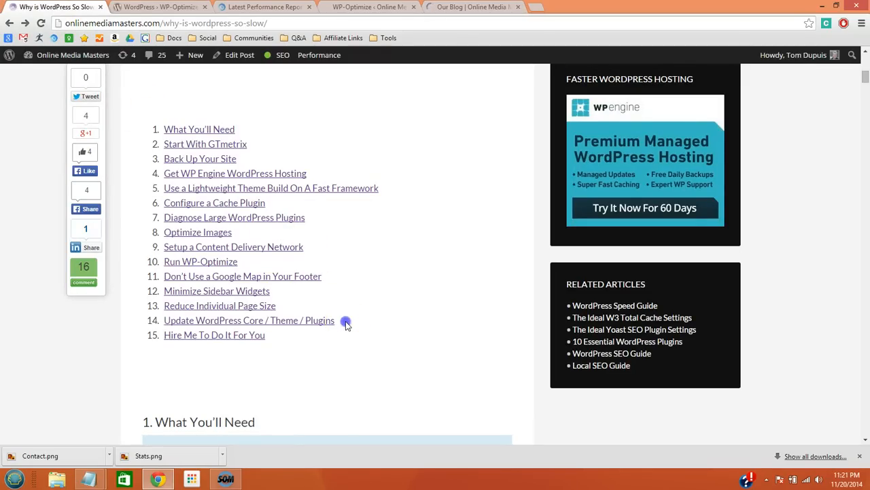
left_click(367, 6)
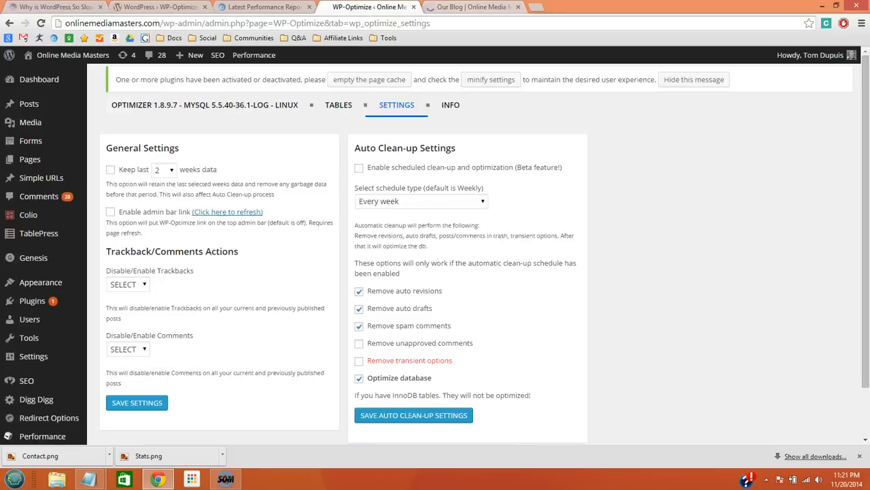
mouse_move(46, 83)
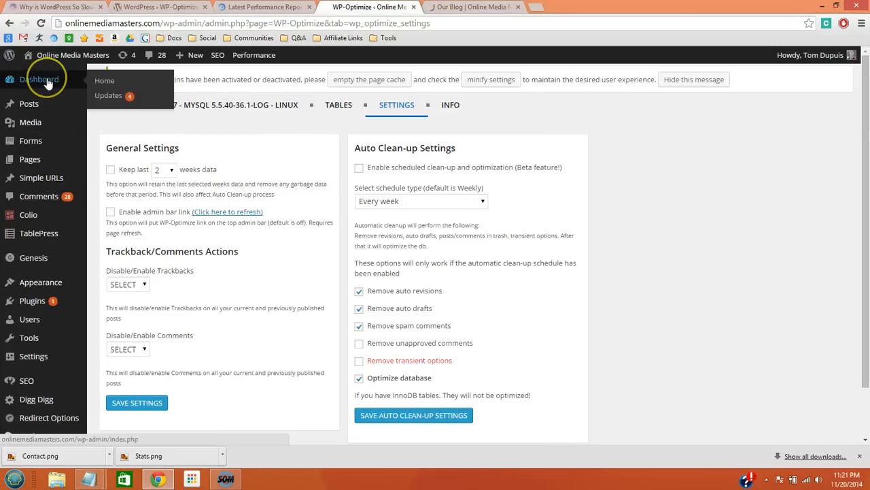
left_click(101, 96)
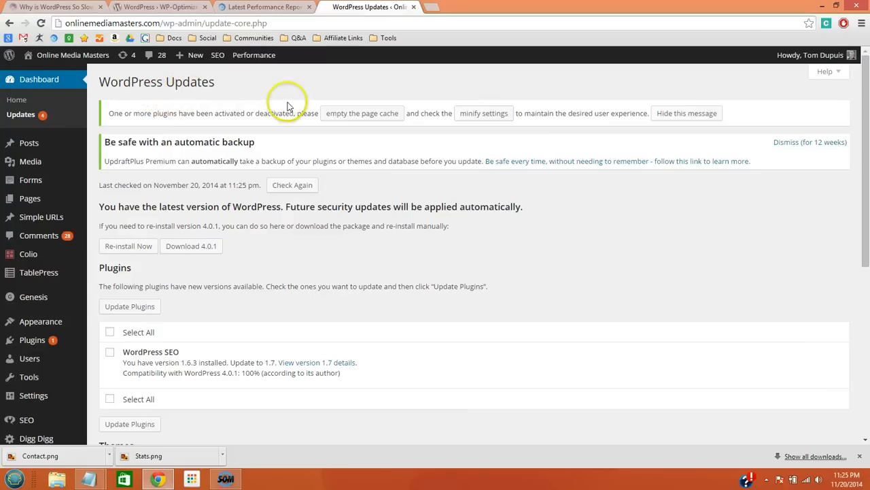
- Select all plugins with available updates on the WordPress Updates page, and look over the theme updates
scroll(302, 243, "down", 2)
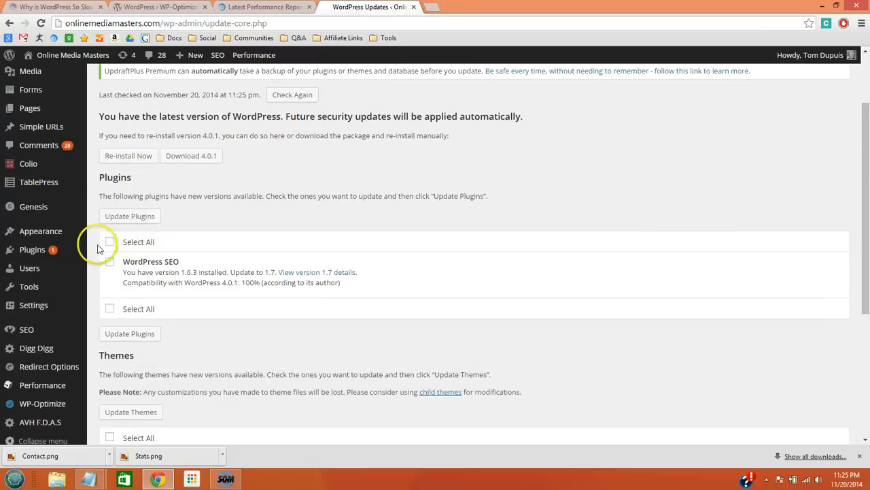
left_click(110, 243)
scroll(112, 246, "down", 4)
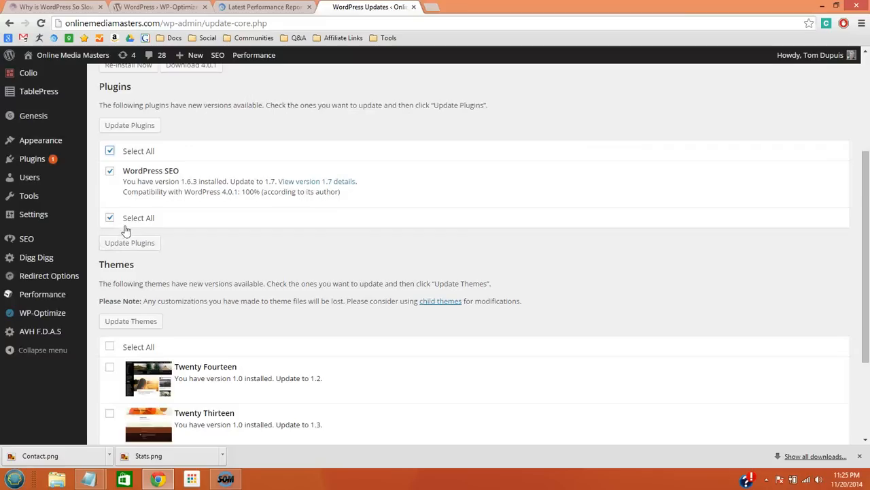
scroll(204, 245, "up", 6)
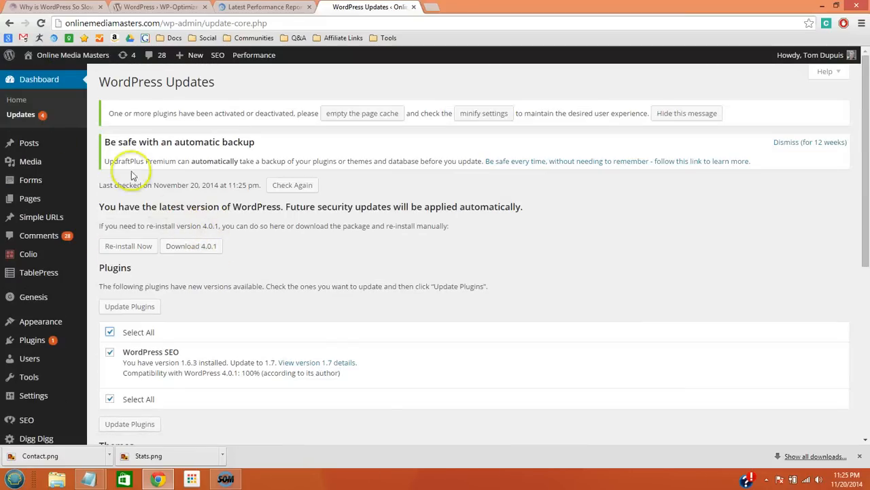
- Return to the GTmetrix performance report for onlinemediamasters.com and view its summary of page speed and YSlow grades
left_click(57, 8)
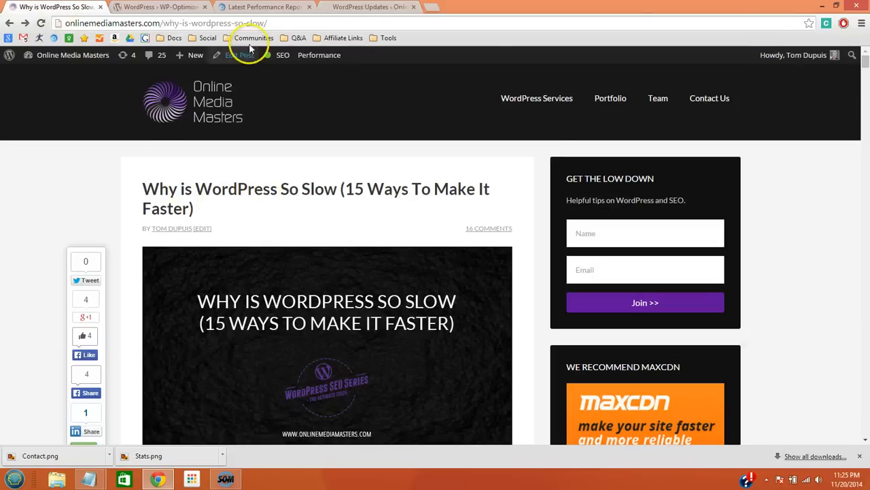
left_click(264, 7)
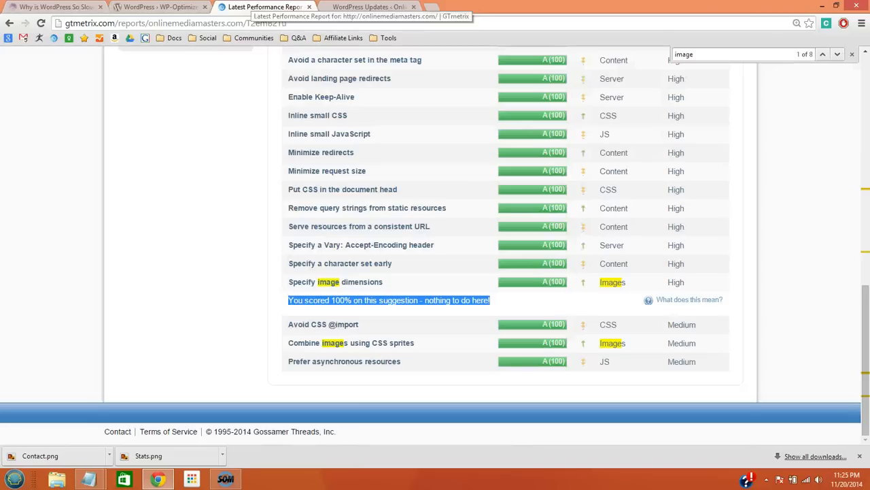
scroll(213, 269, "up", 5)
scroll(213, 268, "up", 2)
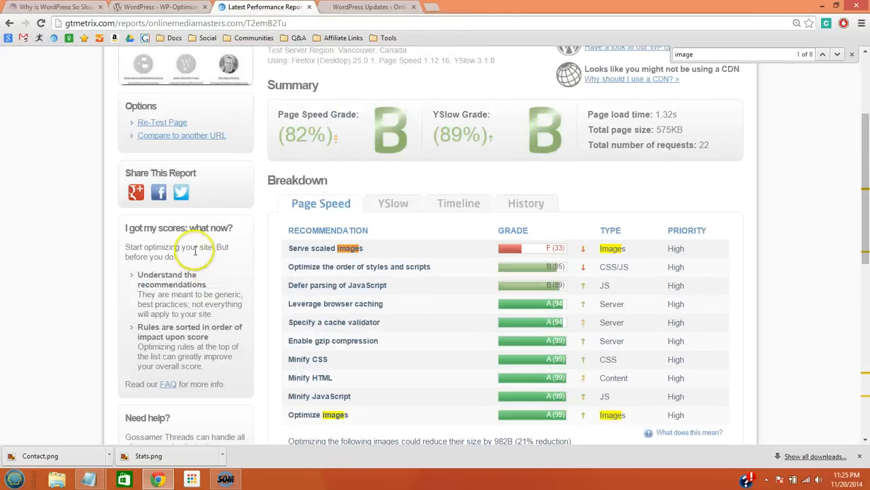
scroll(197, 262, "up", 2)
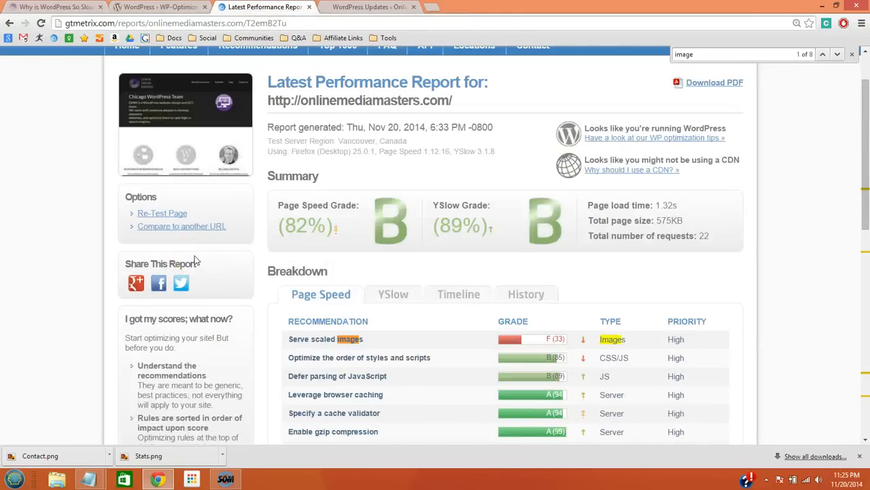